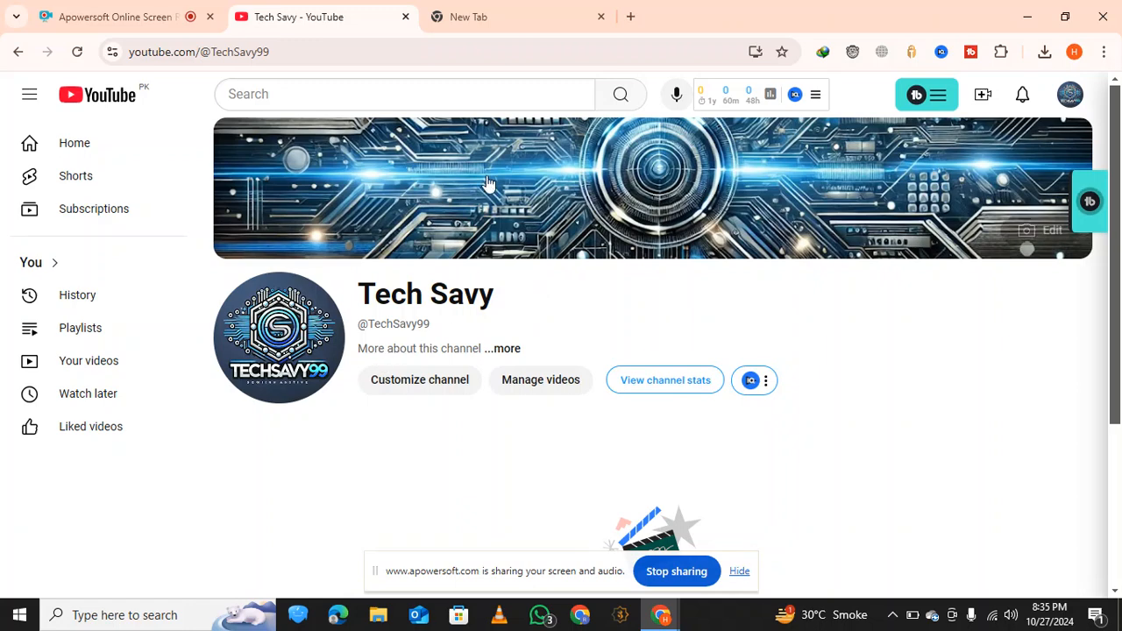
Search Google for "infinity free" from the blank browser tab
click(533, 13)
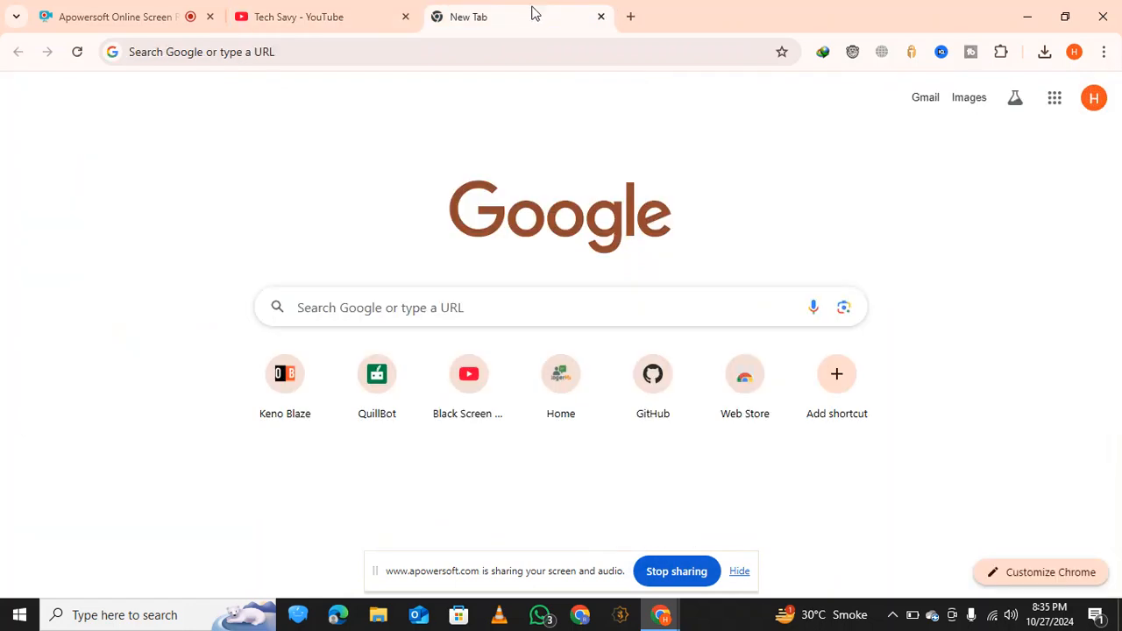
click(500, 56)
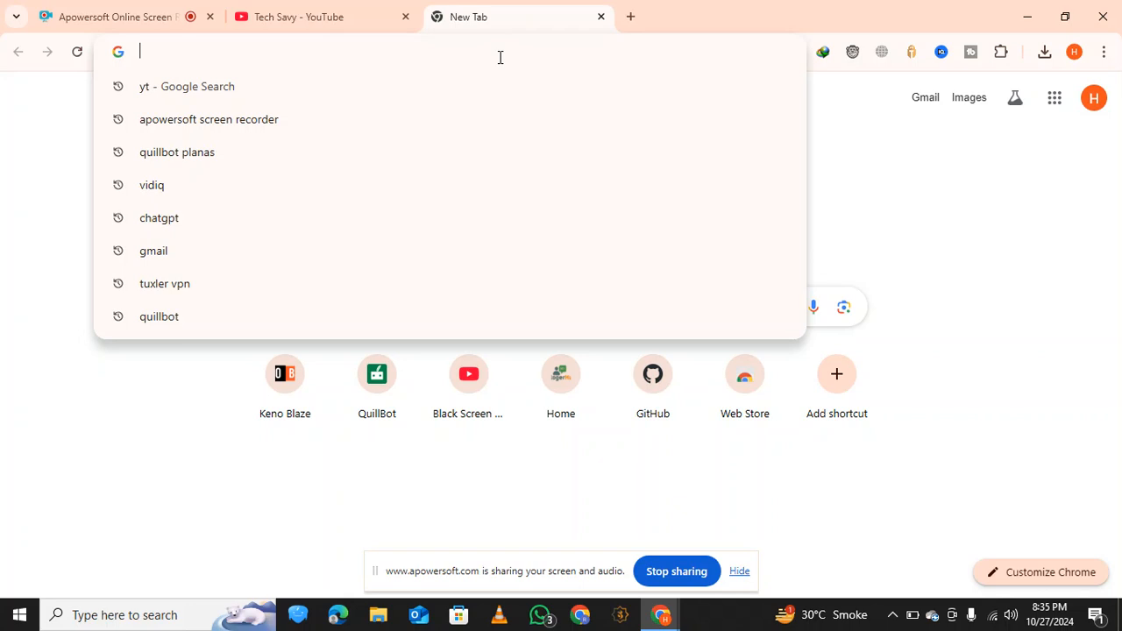
text(in)
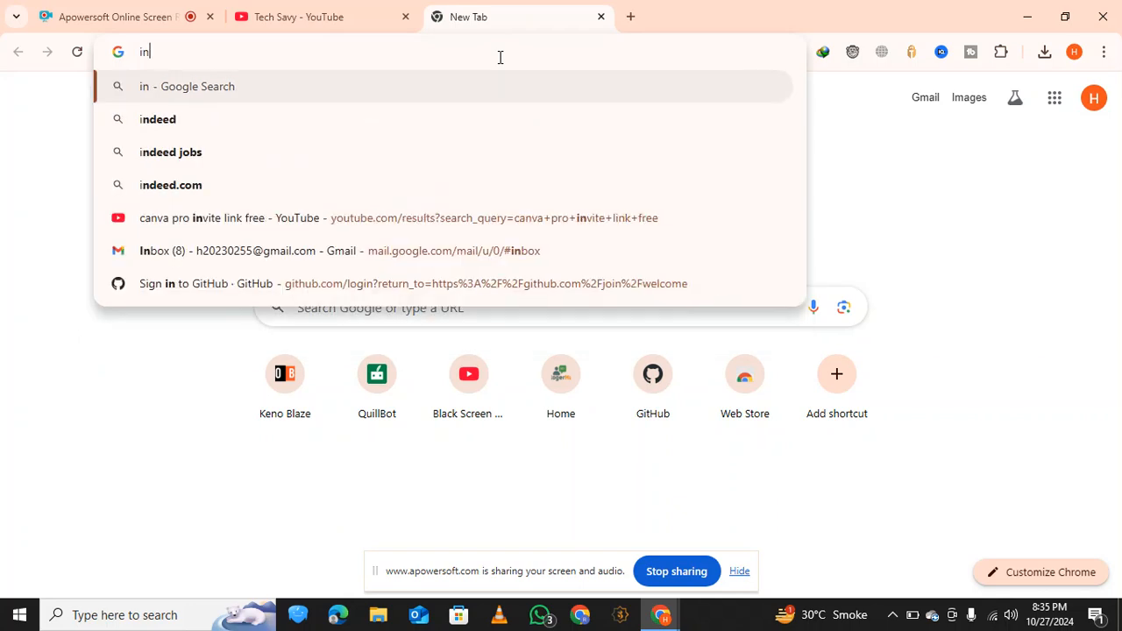
text(finity)
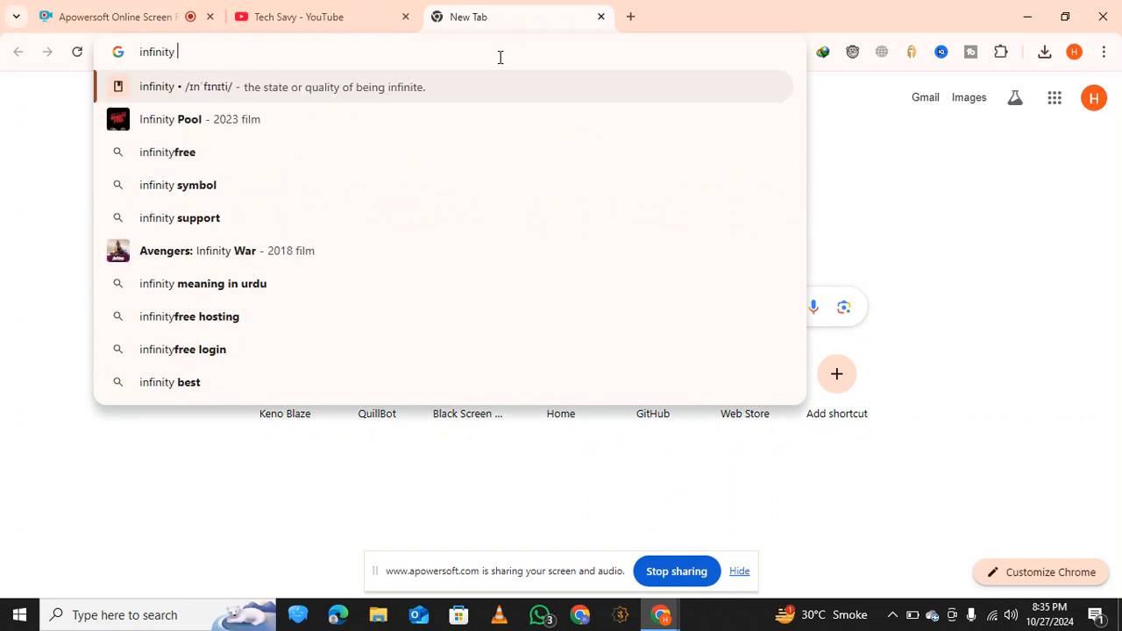
text( free)
key(Return)
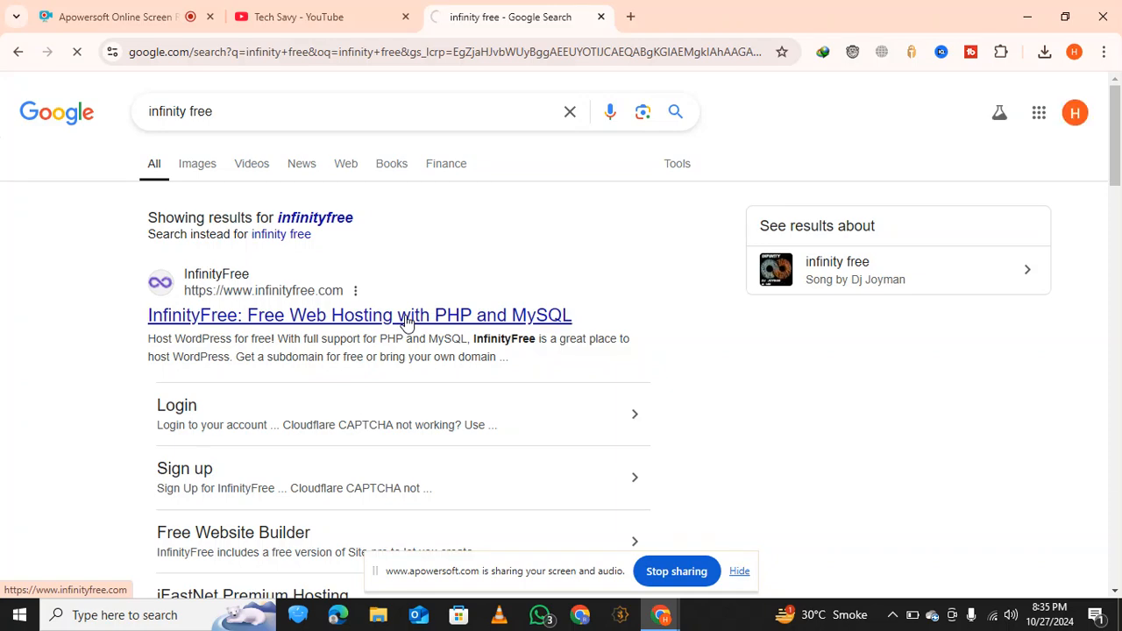
Open the InfinityFree website from the search results and go to its registration form
click(405, 323)
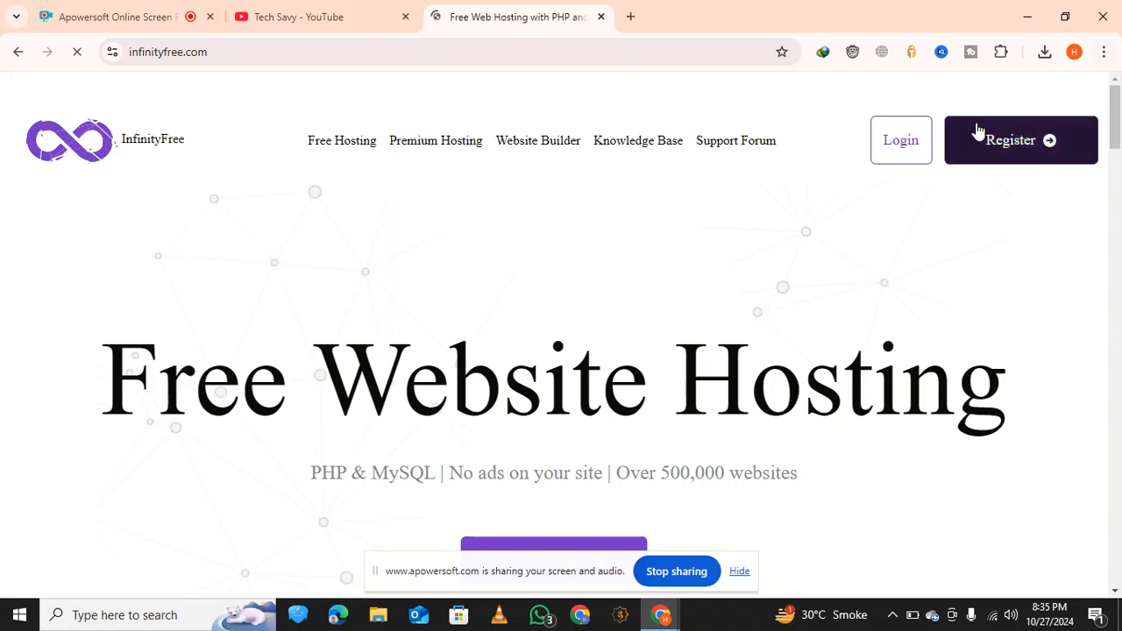
click(1019, 151)
scroll(824, 268, down, 3)
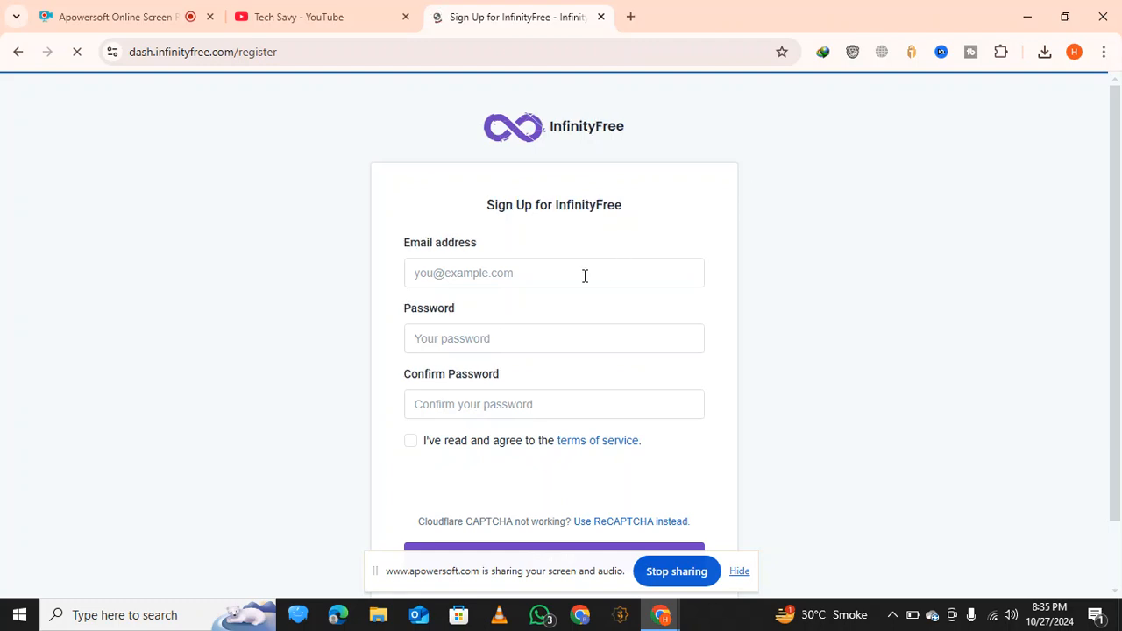
Copy the signed-in Google account's email address from a new tab and paste it into the sign-up form's email field
click(585, 274)
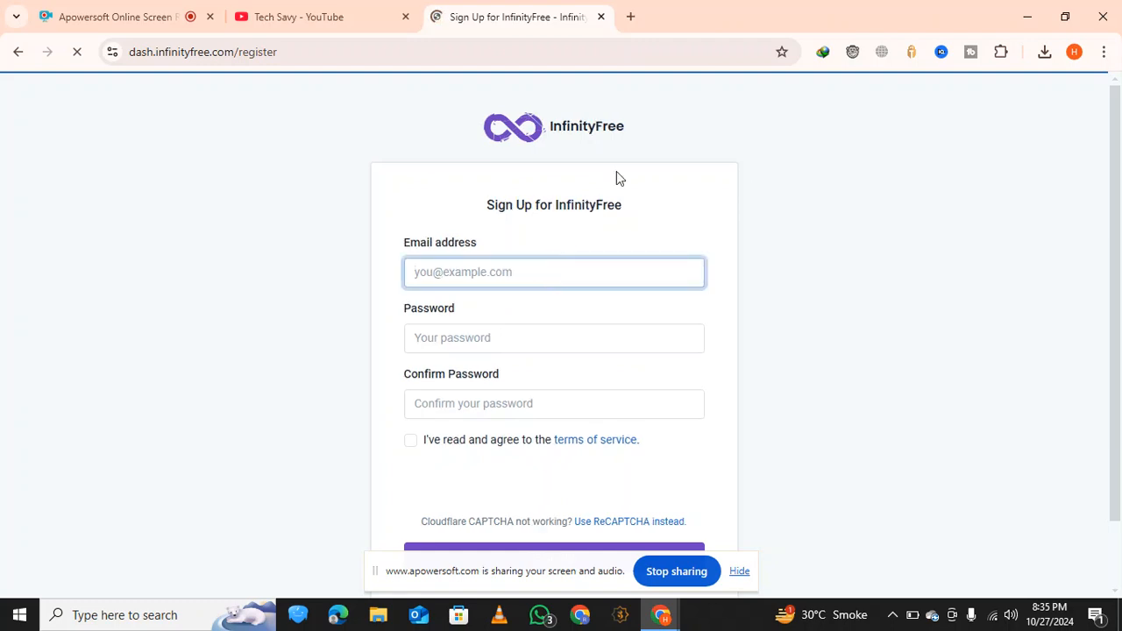
click(630, 17)
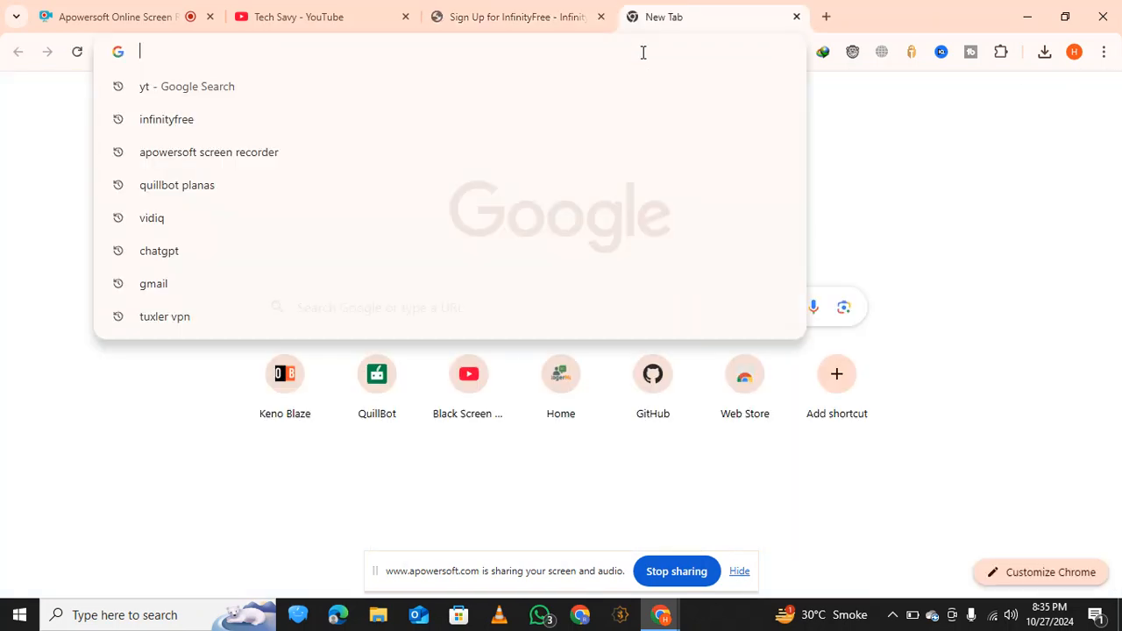
click(1043, 130)
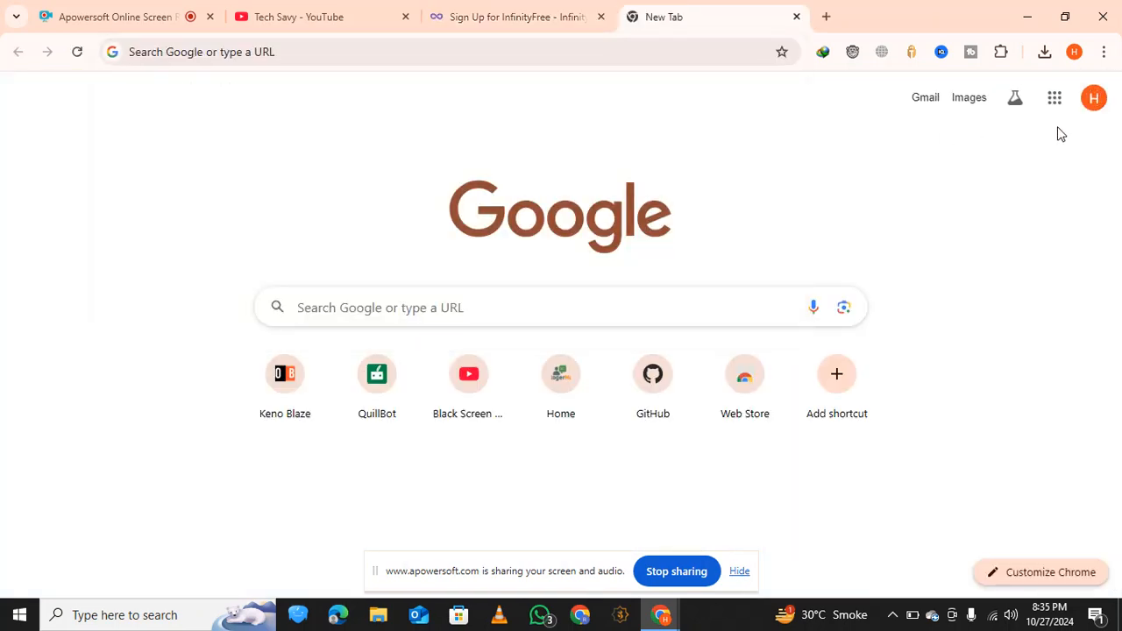
click(1092, 97)
drag(1017, 139, 874, 157)
key(ctrl+c)
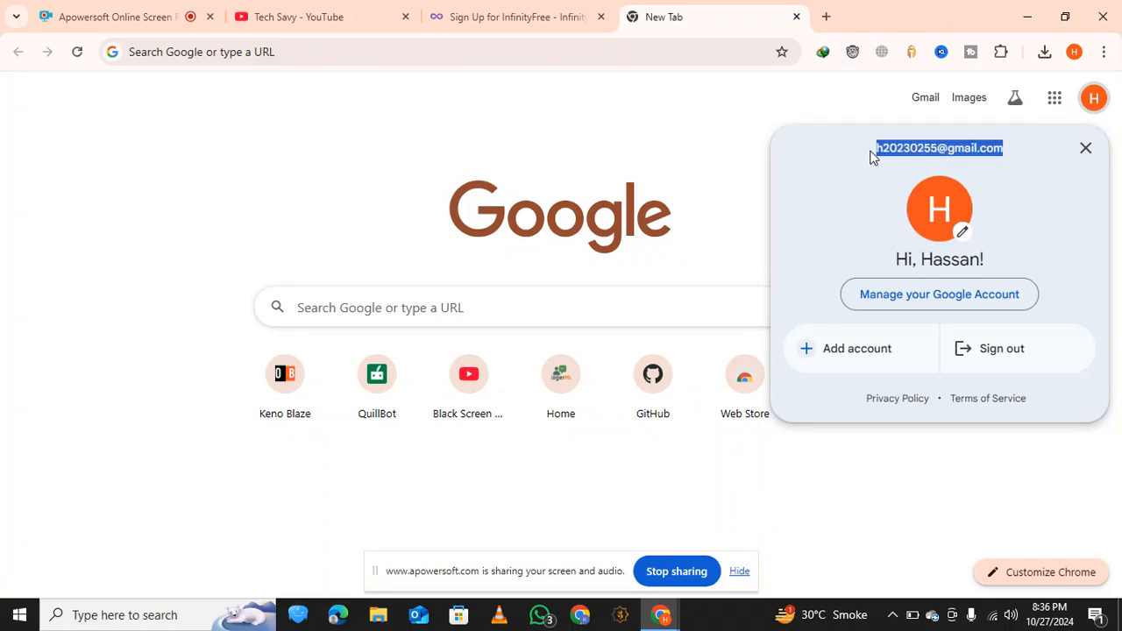
click(570, 14)
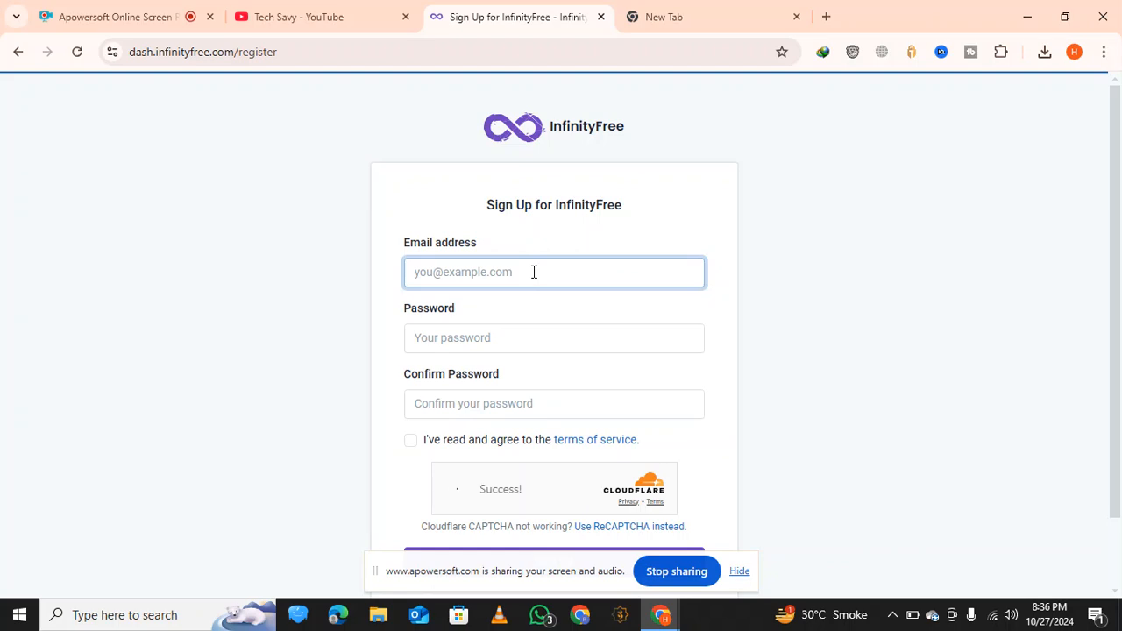
key(ctrl+v)
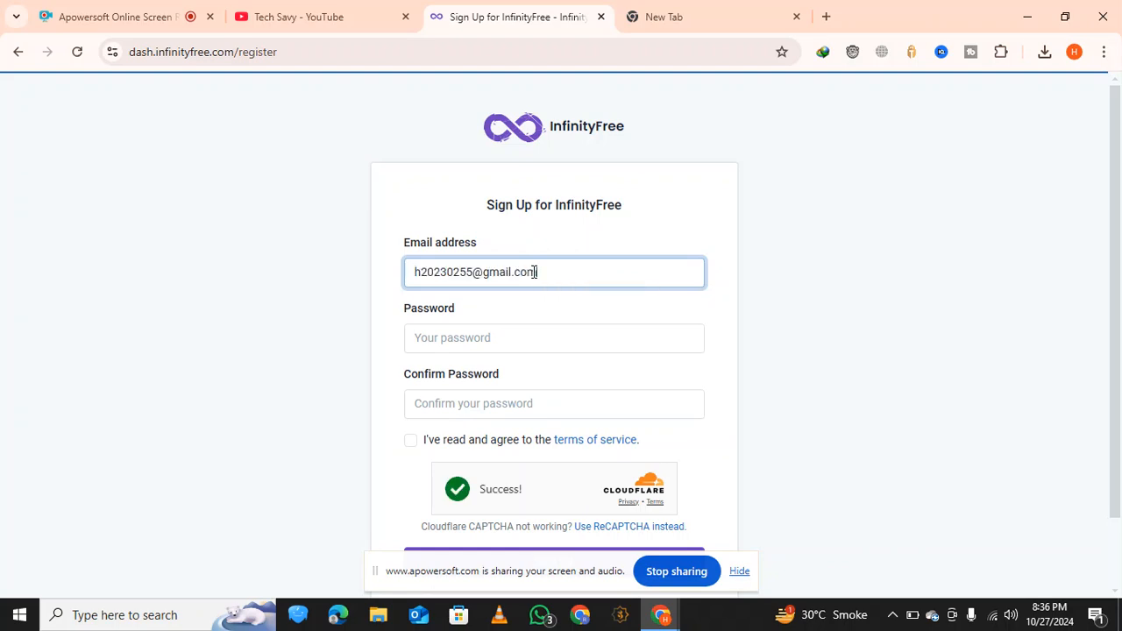
Complete the sign-up form with the browser's suggested strong password and agreement to the terms of service, and submit it
click(505, 337)
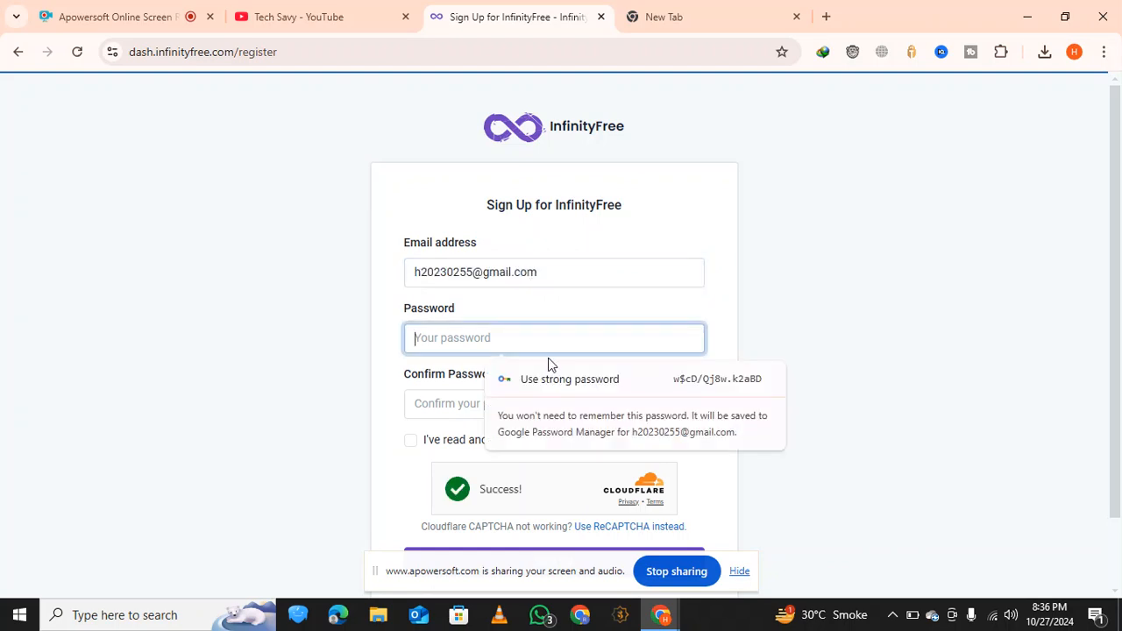
click(561, 379)
click(412, 441)
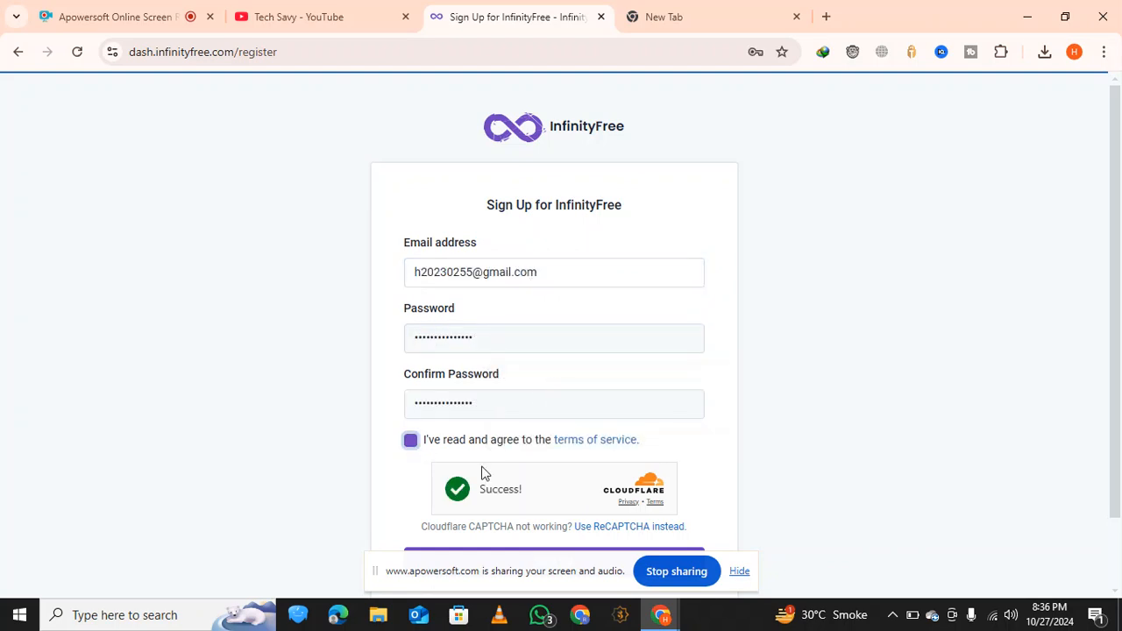
scroll(482, 474, down, 1)
click(585, 481)
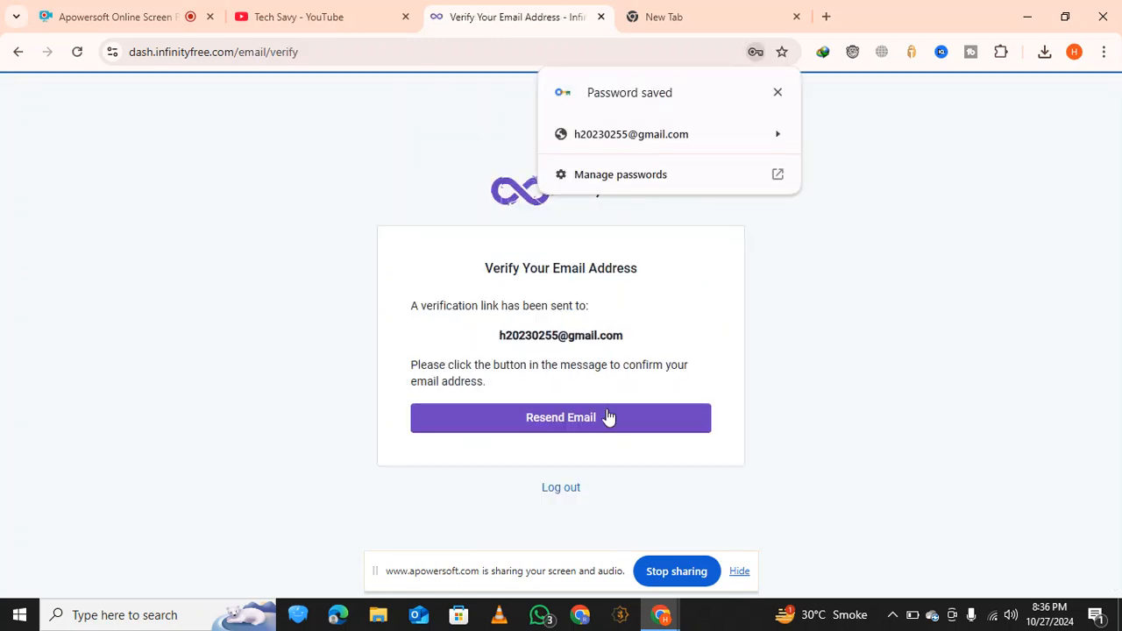
click(778, 93)
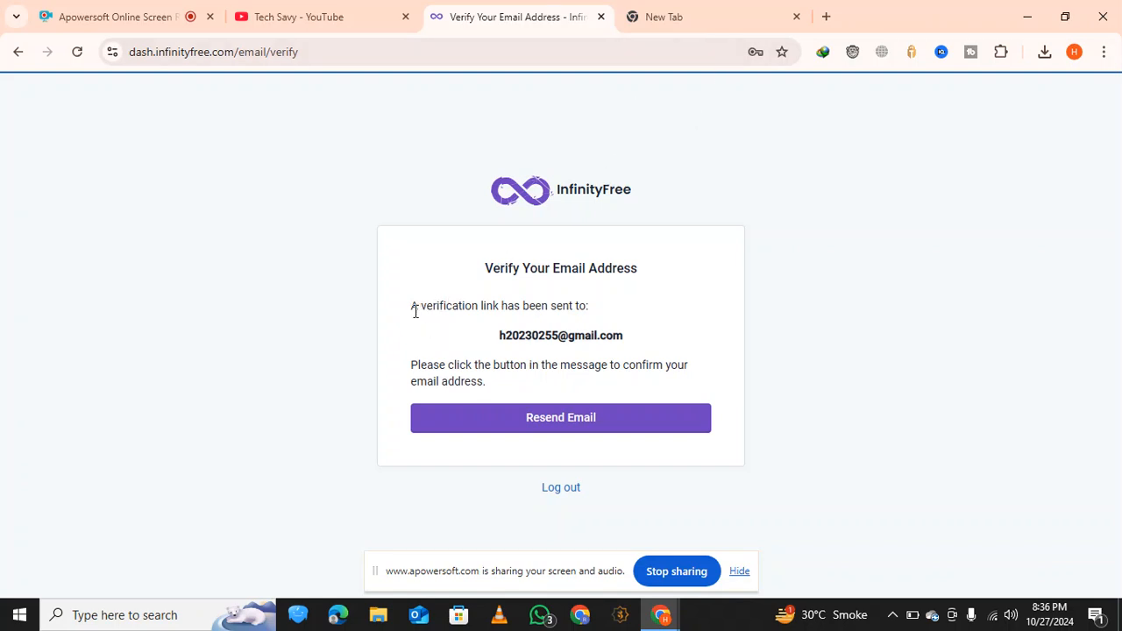
Open the Gmail inbox in the blank tab and close the YouTube channel tab
drag(419, 306, 540, 353)
click(664, 17)
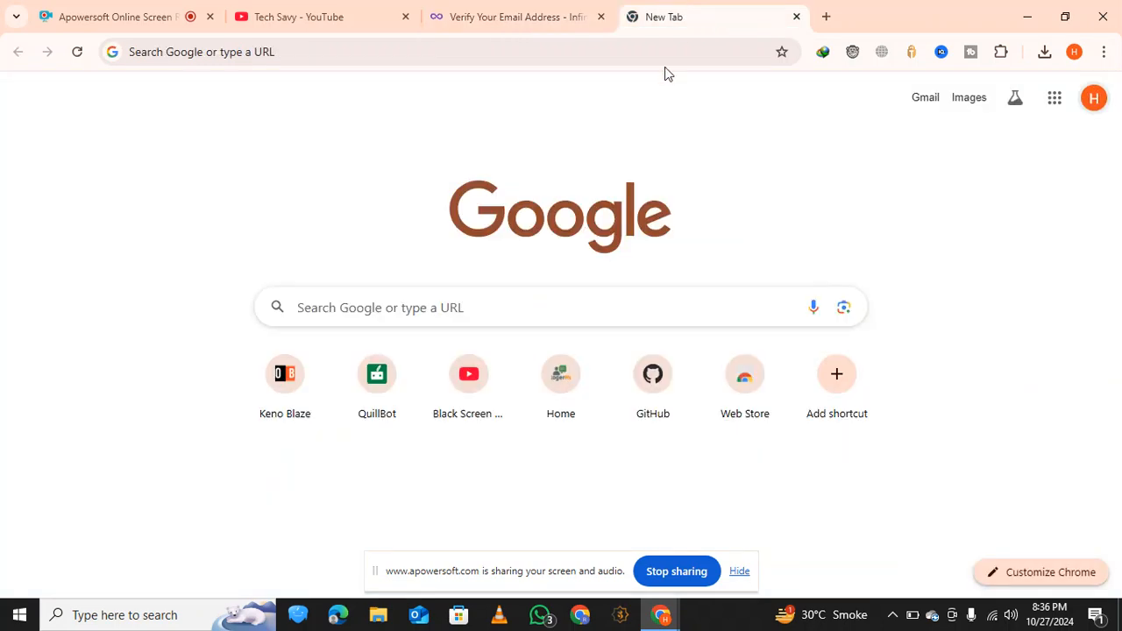
click(926, 98)
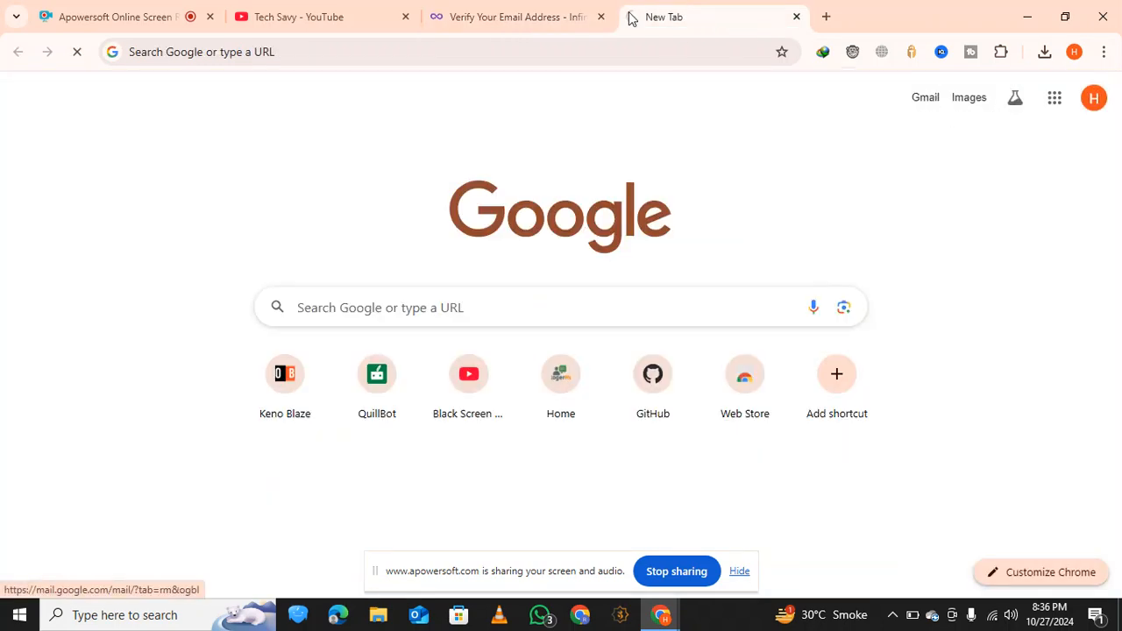
click(405, 17)
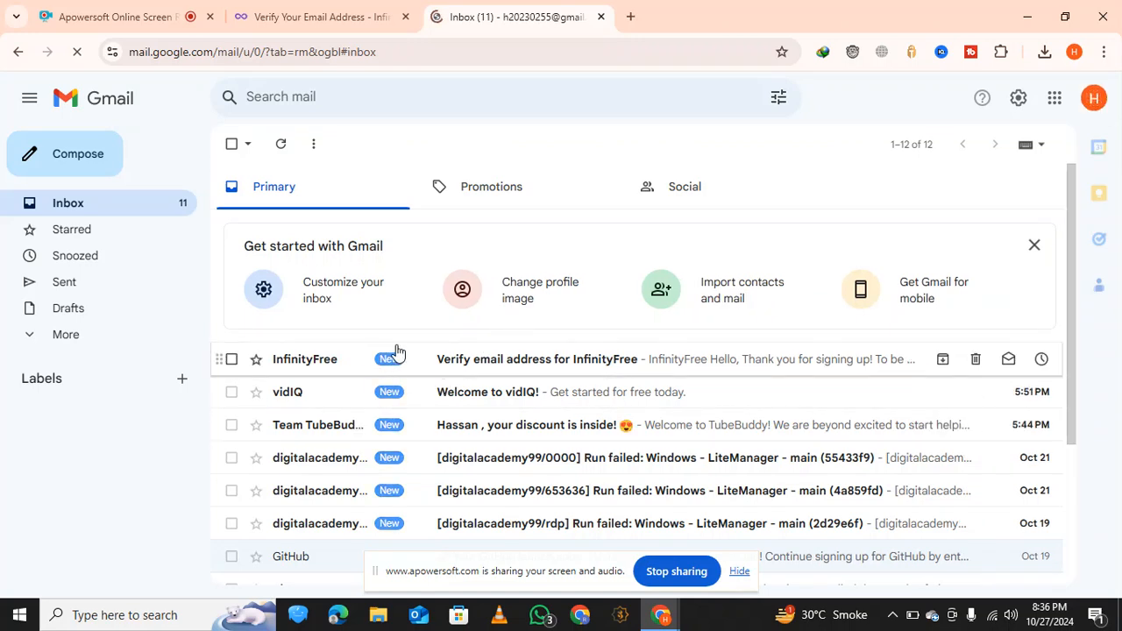
Open the InfinityFree message "Verify email address for InfinityFree" in the Gmail inbox
click(446, 363)
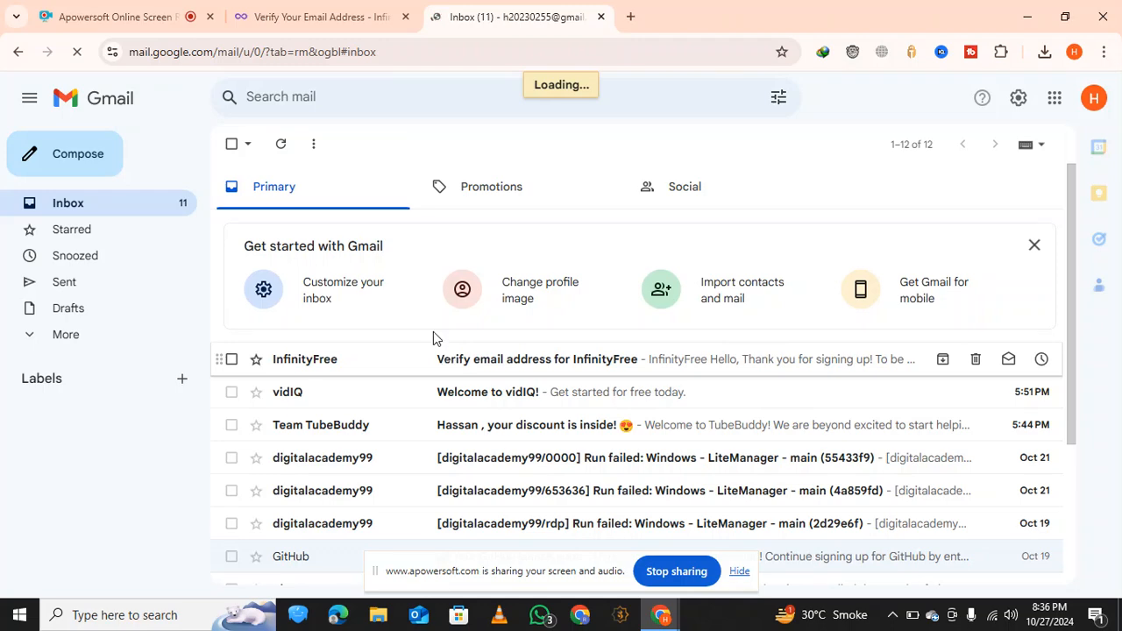
scroll(389, 333, down, 3)
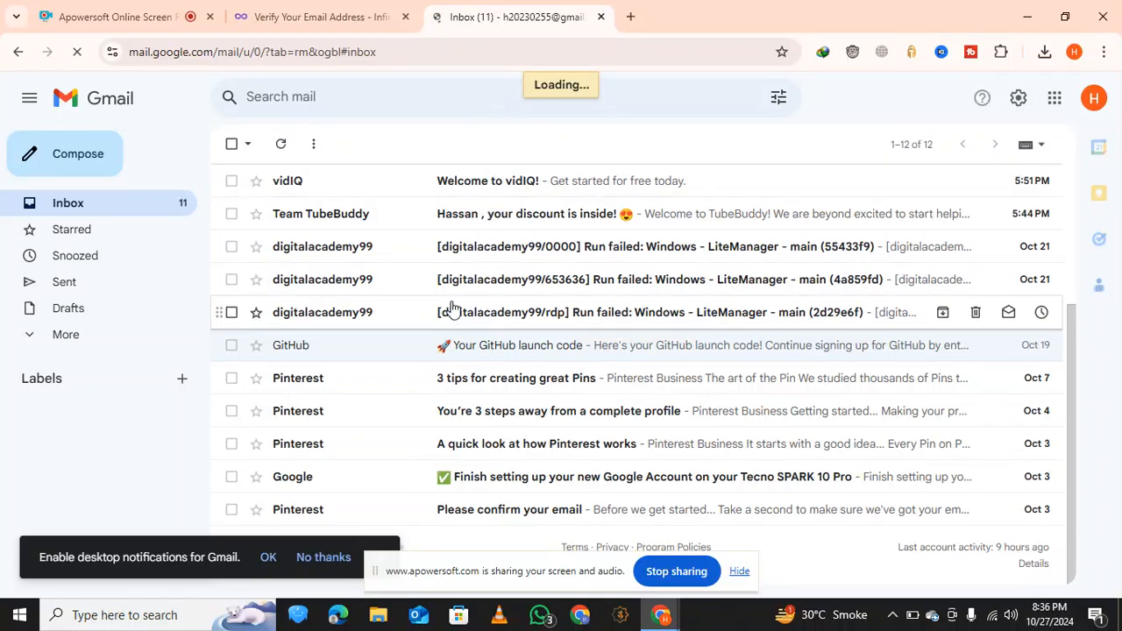
scroll(453, 309, up, 3)
click(364, 16)
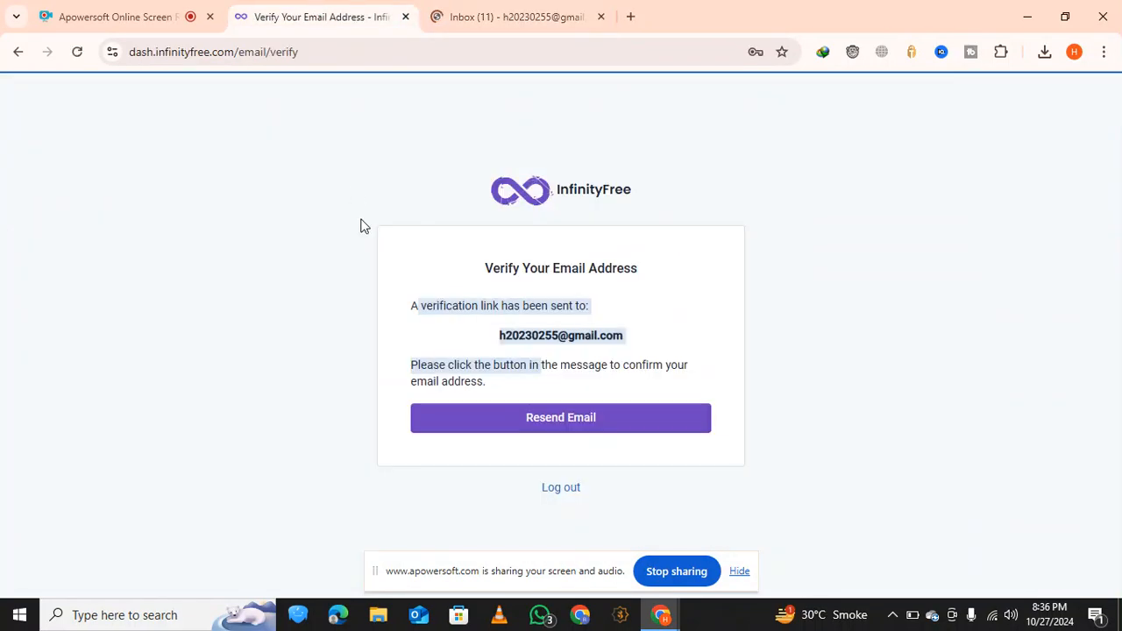
click(721, 356)
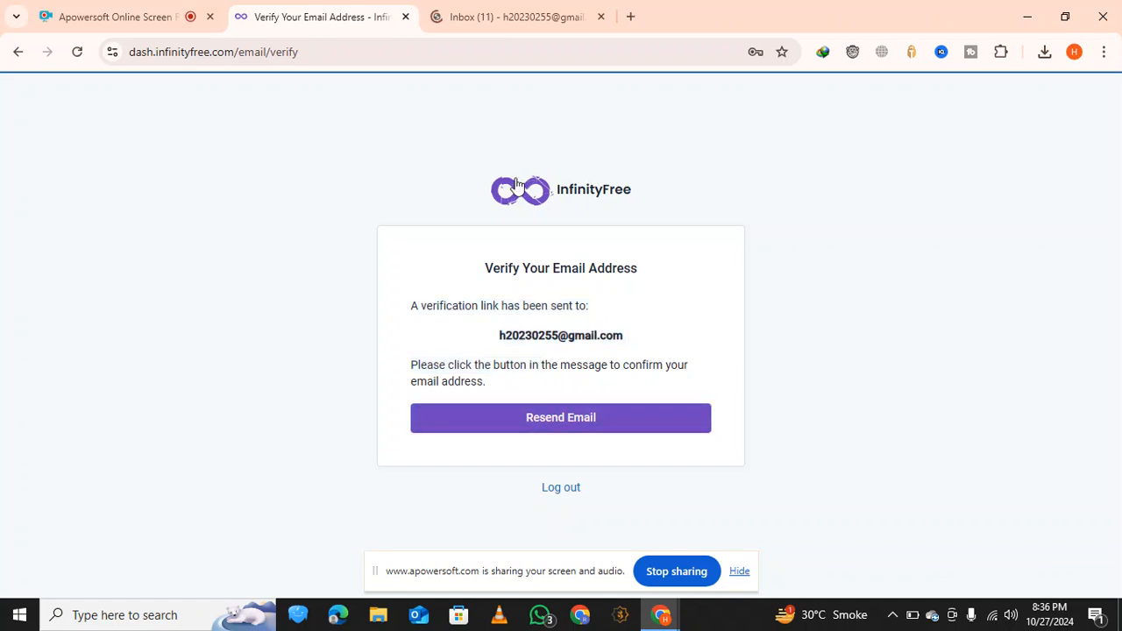
click(526, 17)
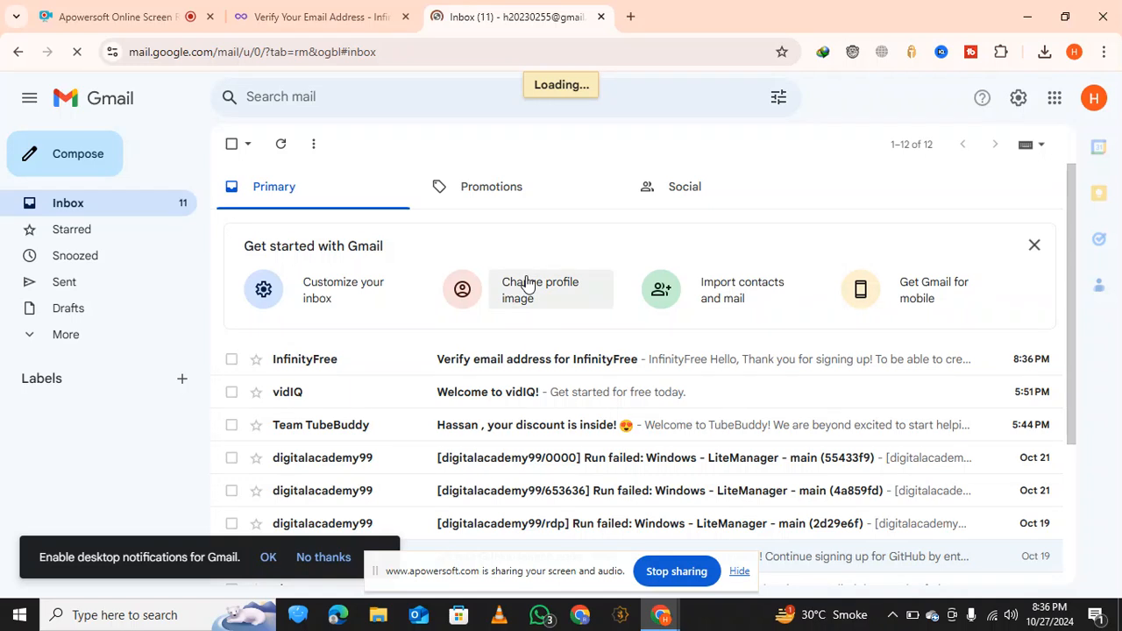
click(531, 359)
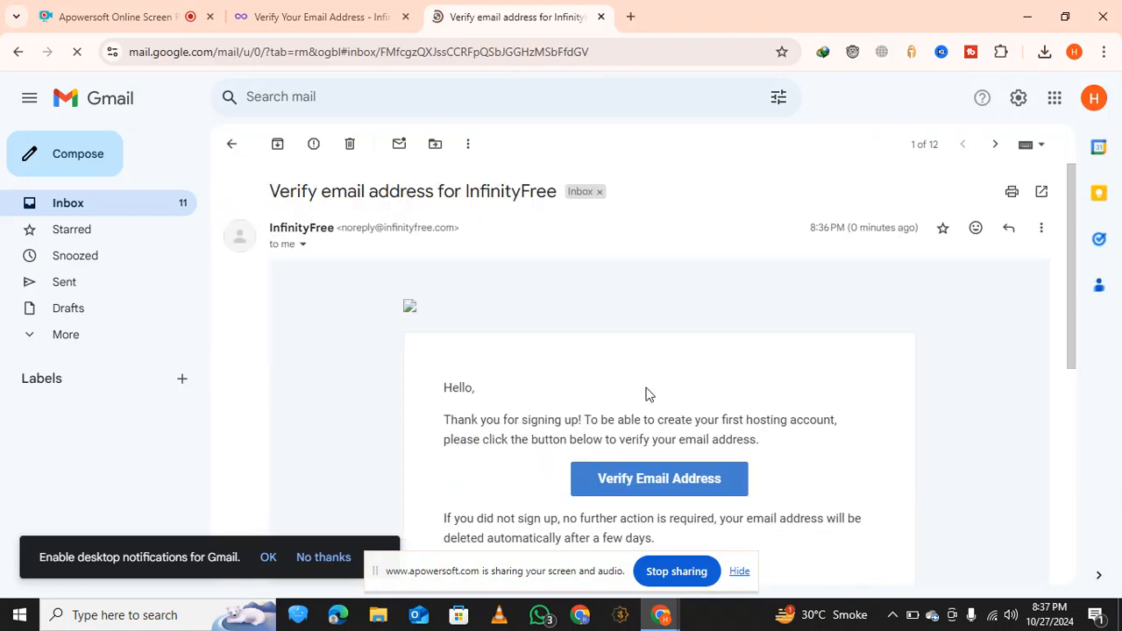
Verify the email address through the link in the InfinityFree message and close the Gmail tab
scroll(646, 394, down, 2)
scroll(646, 393, up, 1)
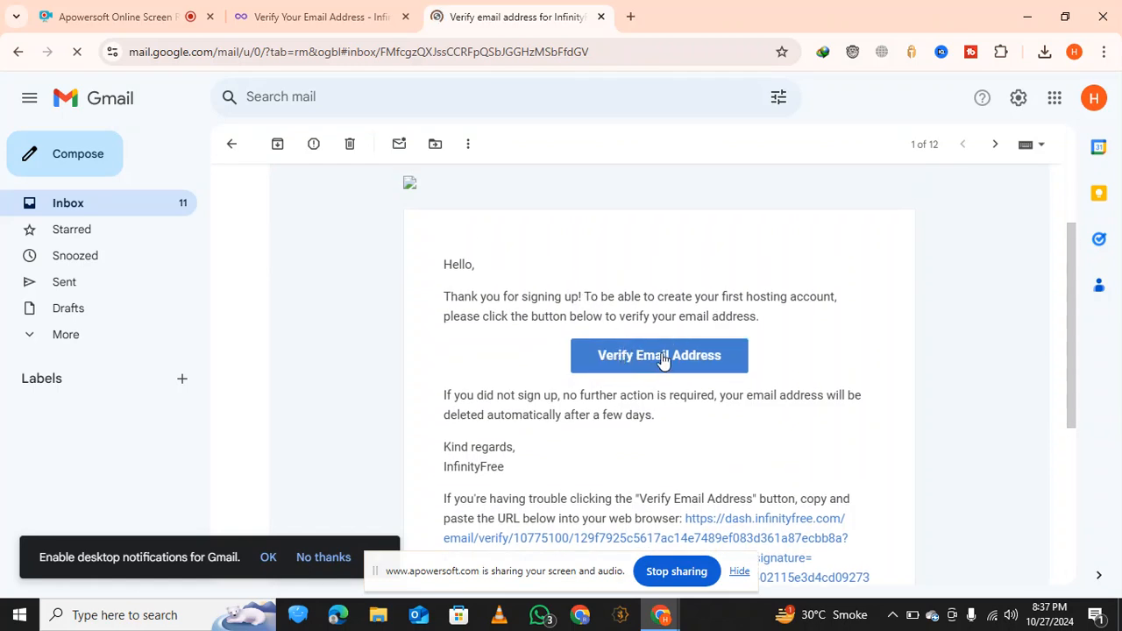
click(664, 356)
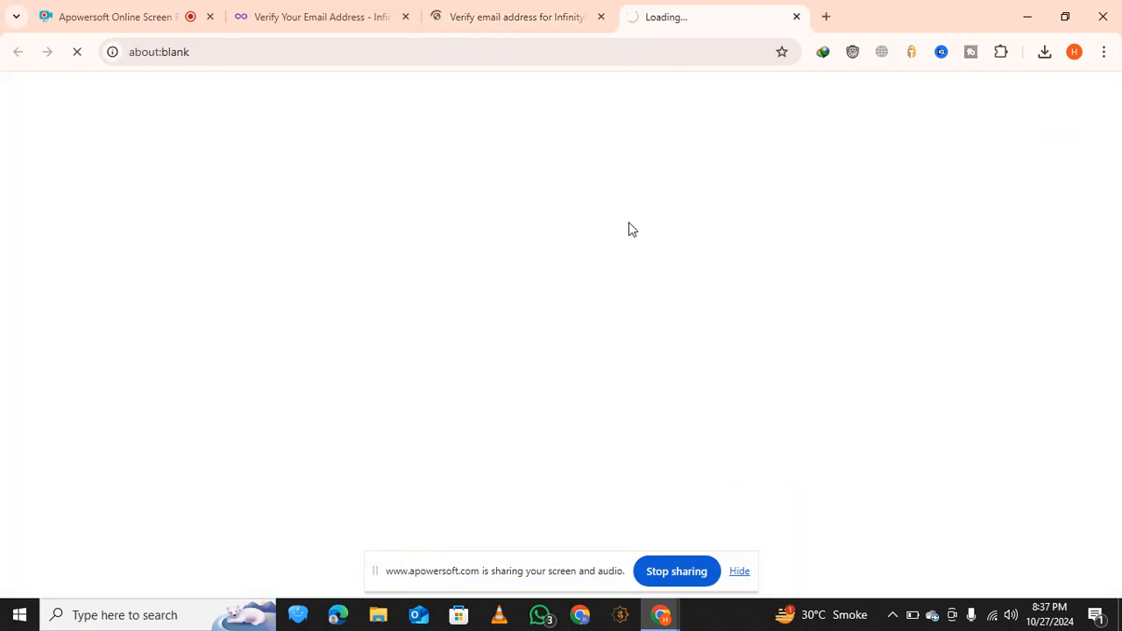
click(601, 17)
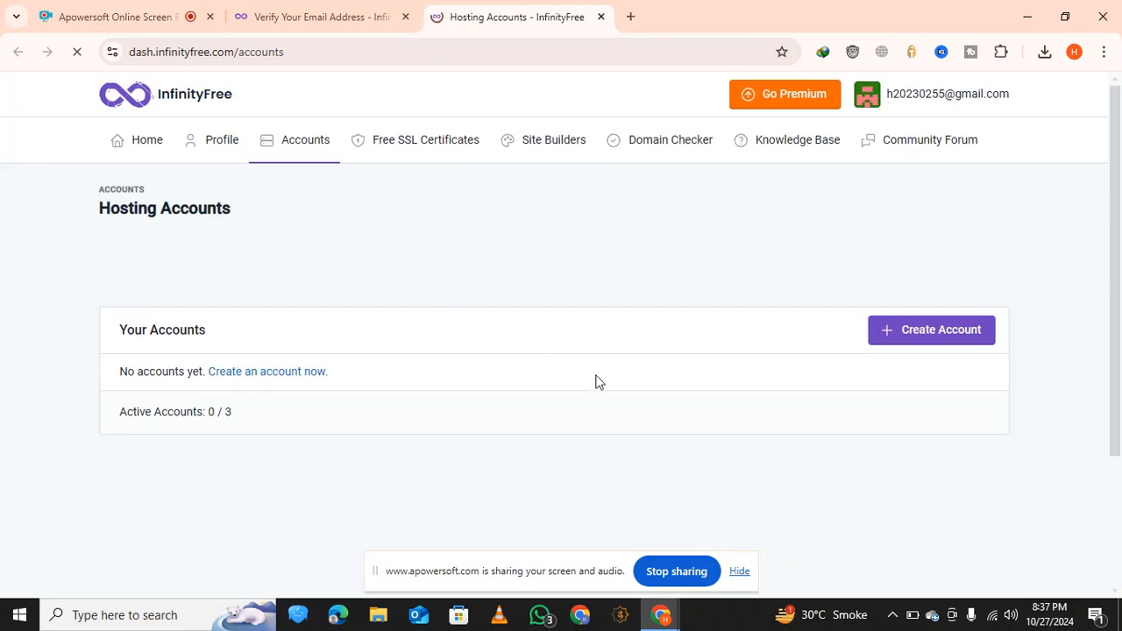
Start creating a new hosting account from the Hosting Accounts page
scroll(678, 381, down, 2)
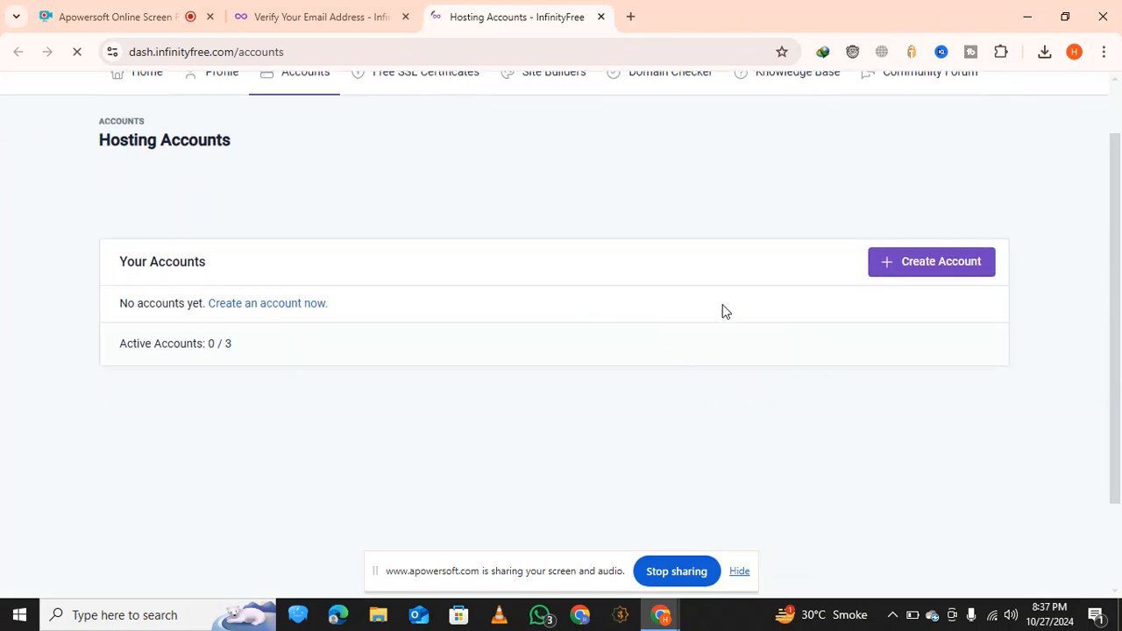
scroll(745, 373, up, 2)
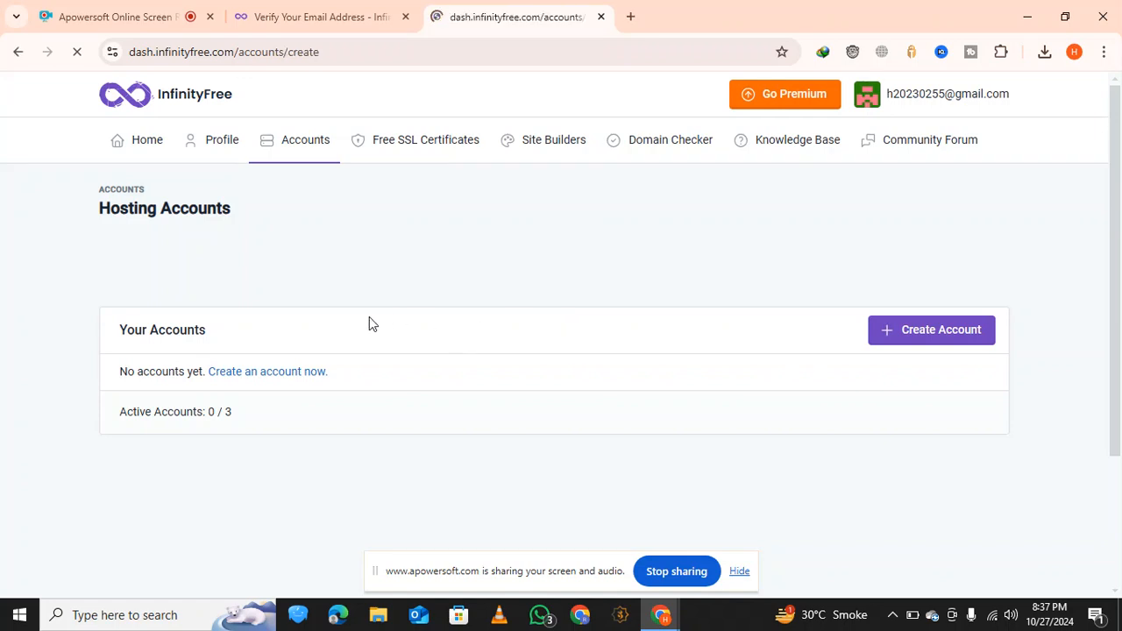
Compare the disk space, bandwidth and other features of the free InfinityFree plan with the premium hosting plans
scroll(430, 374, down, 4)
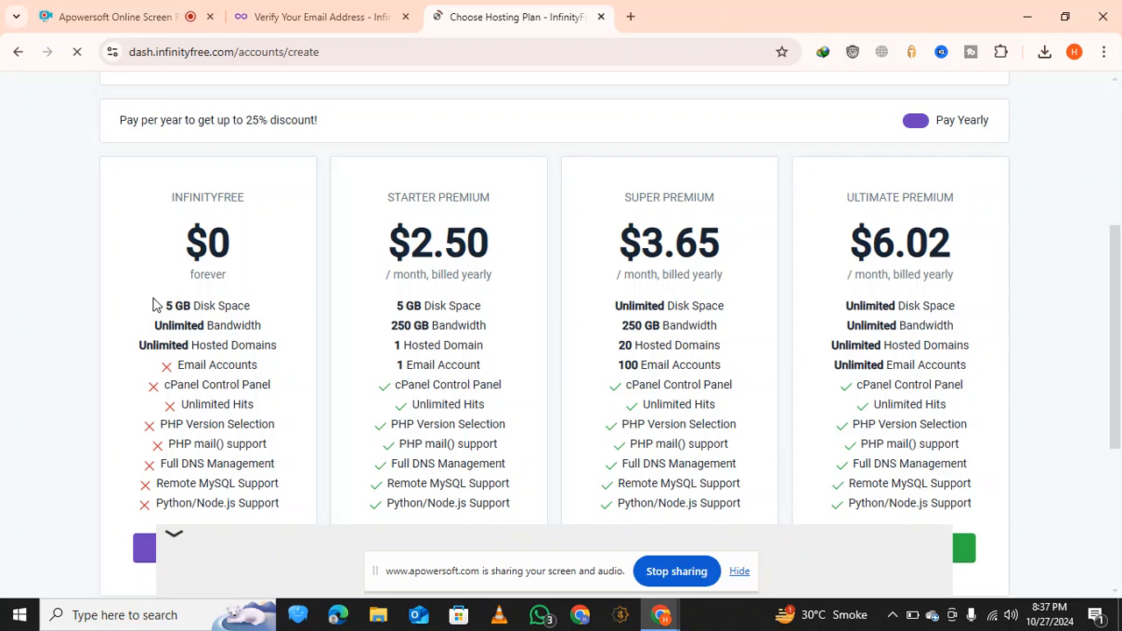
scroll(243, 301, down, 2)
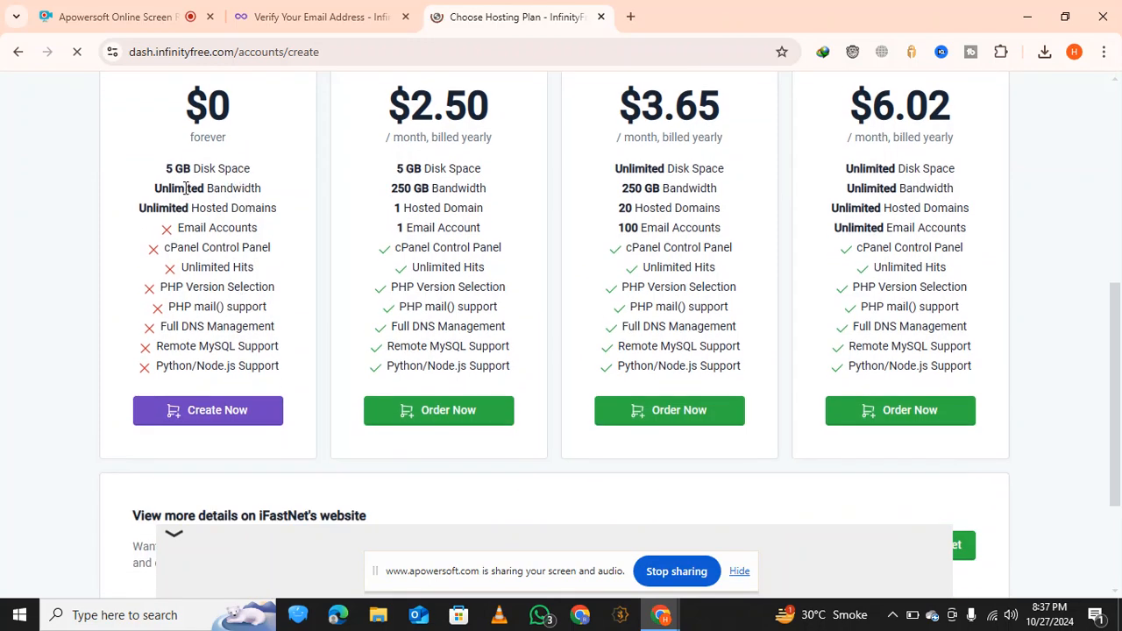
drag(205, 188, 258, 195)
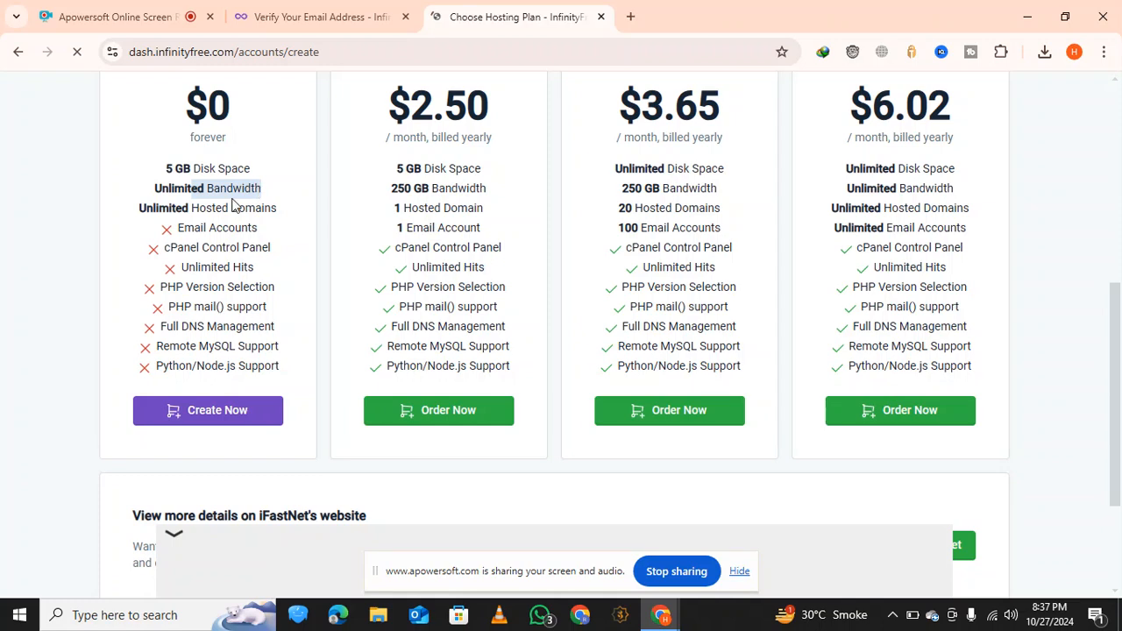
drag(189, 208, 252, 330)
click(409, 242)
scroll(414, 241, up, 1)
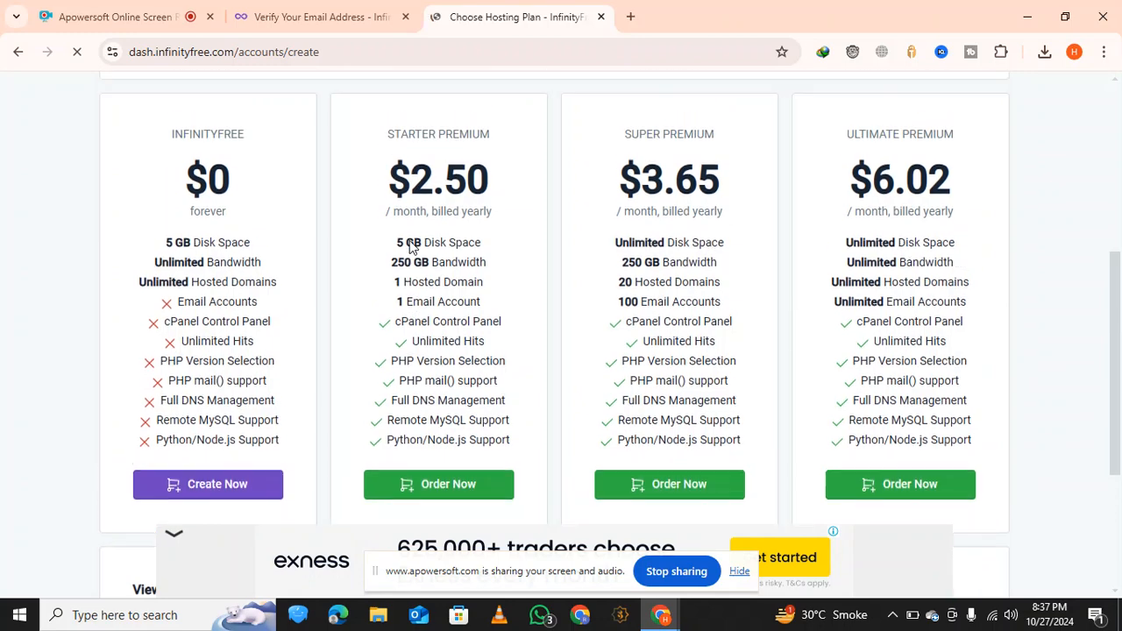
Review the prices of the Starter, Super and Ultimate Premium hosting plans
drag(422, 155, 516, 160)
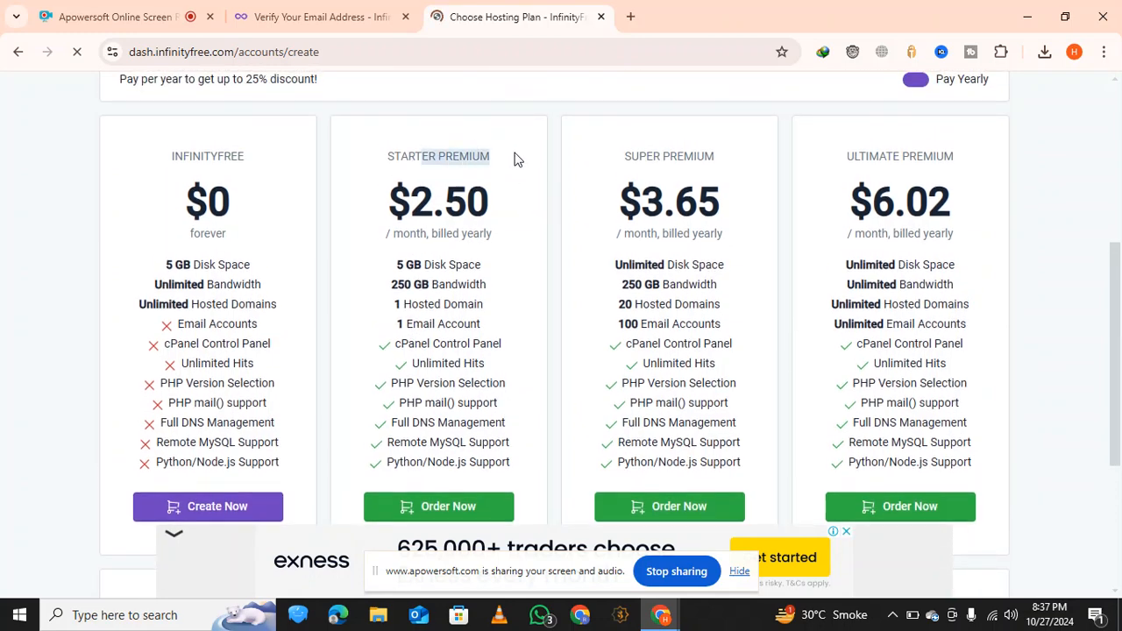
drag(424, 202, 487, 197)
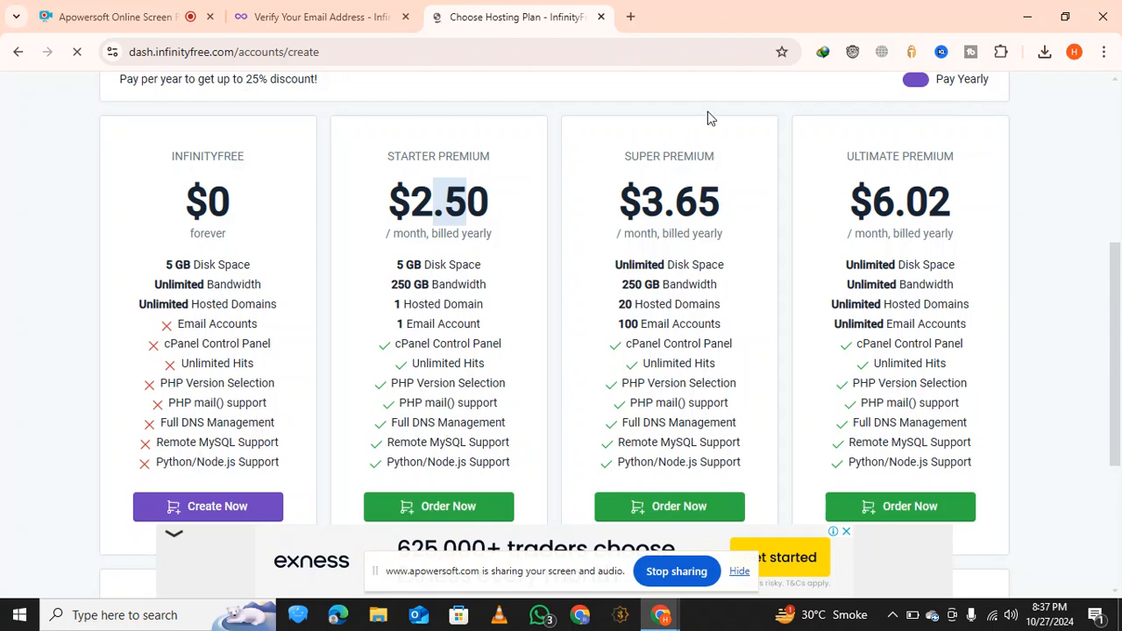
drag(632, 155, 703, 160)
drag(665, 203, 722, 202)
drag(877, 158, 952, 187)
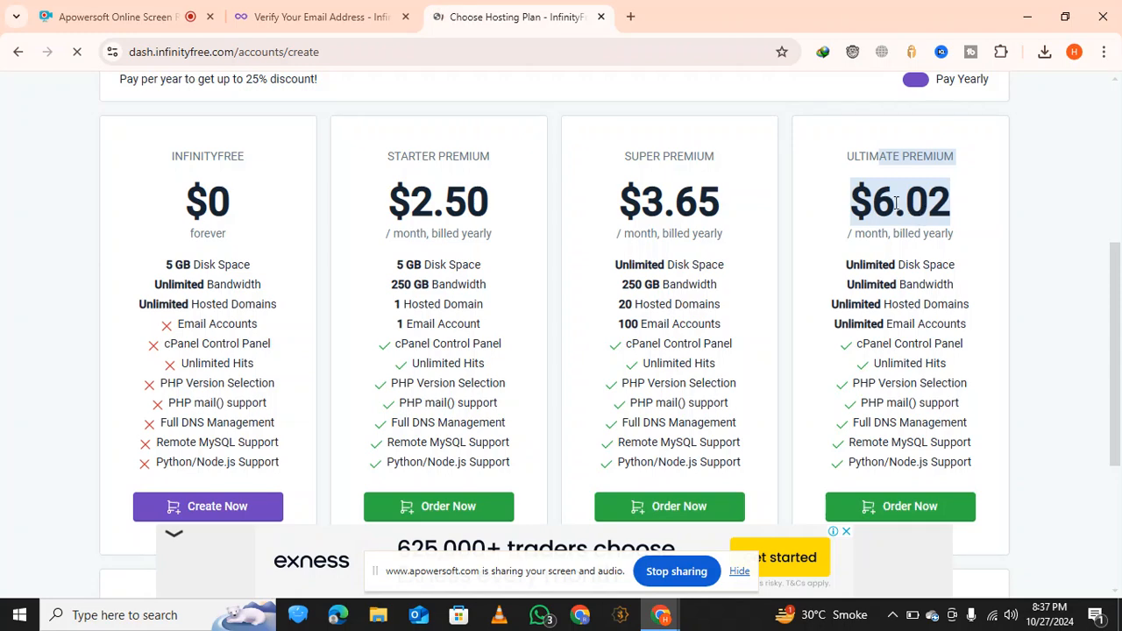
click(932, 213)
scroll(940, 224, down, 1)
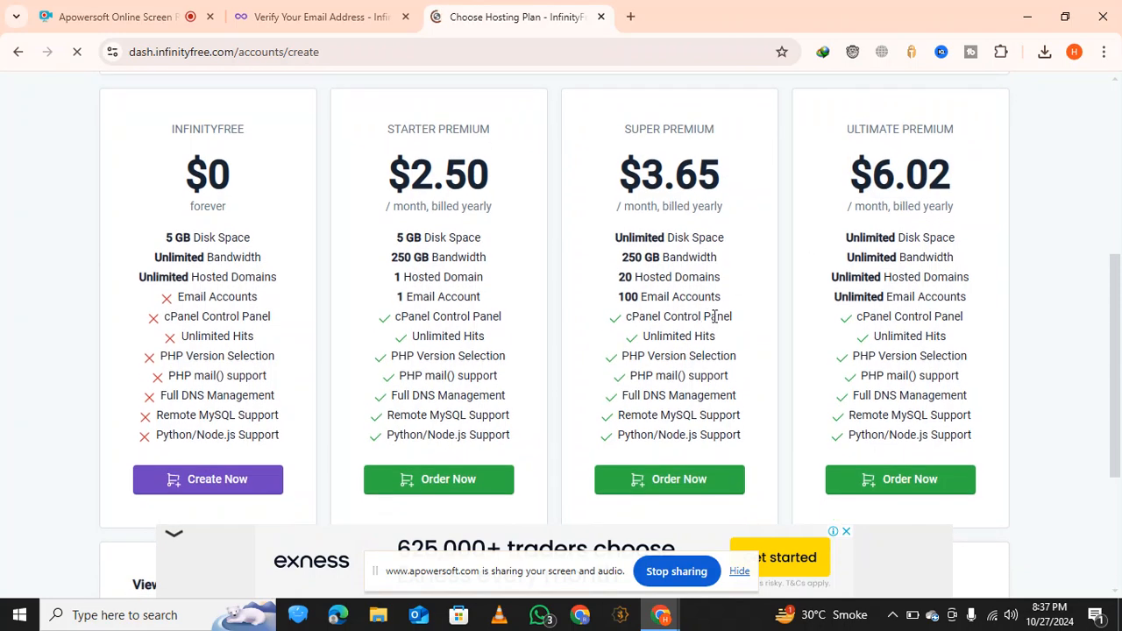
scroll(455, 318, down, 2)
scroll(265, 267, up, 2)
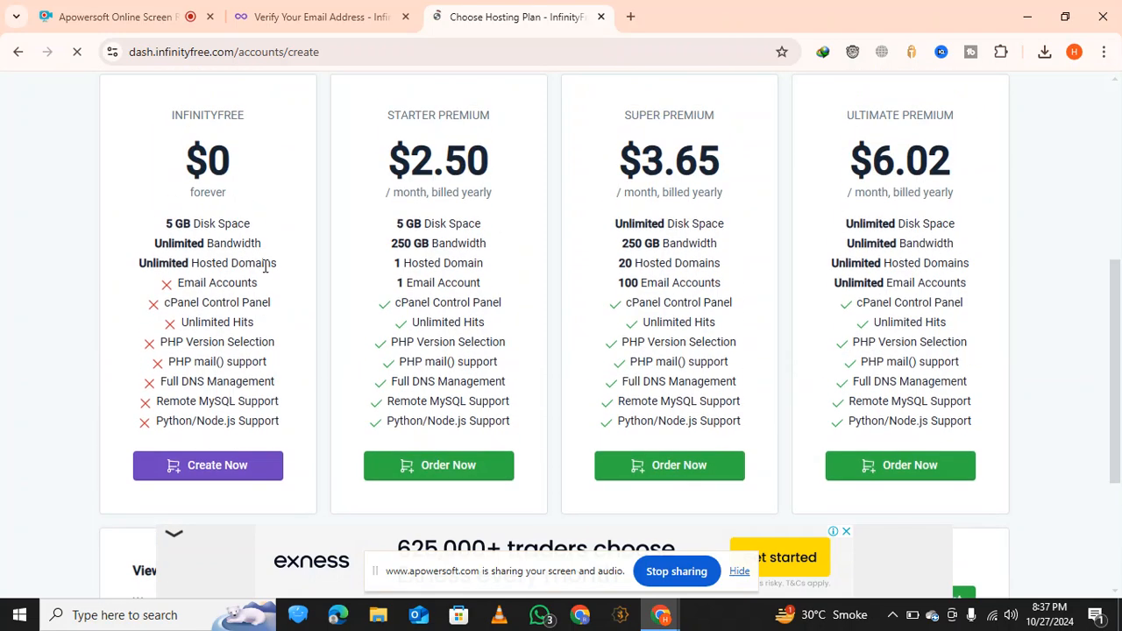
Choose the free $0 InfinityFree plan for the new hosting account and dismiss the advertisement
drag(213, 178, 227, 168)
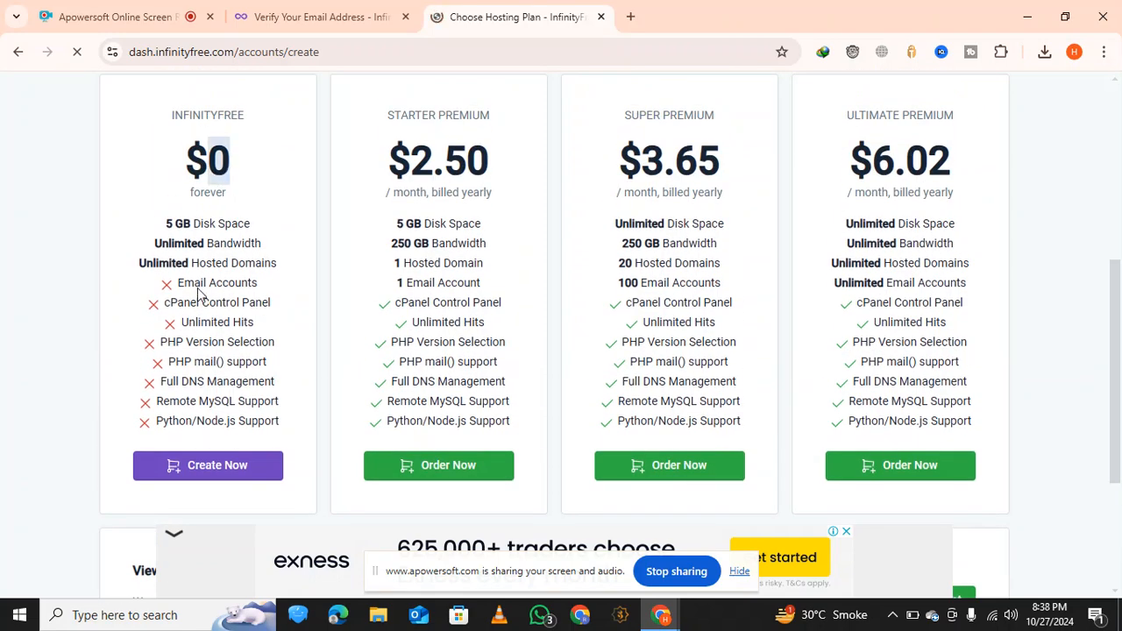
click(218, 469)
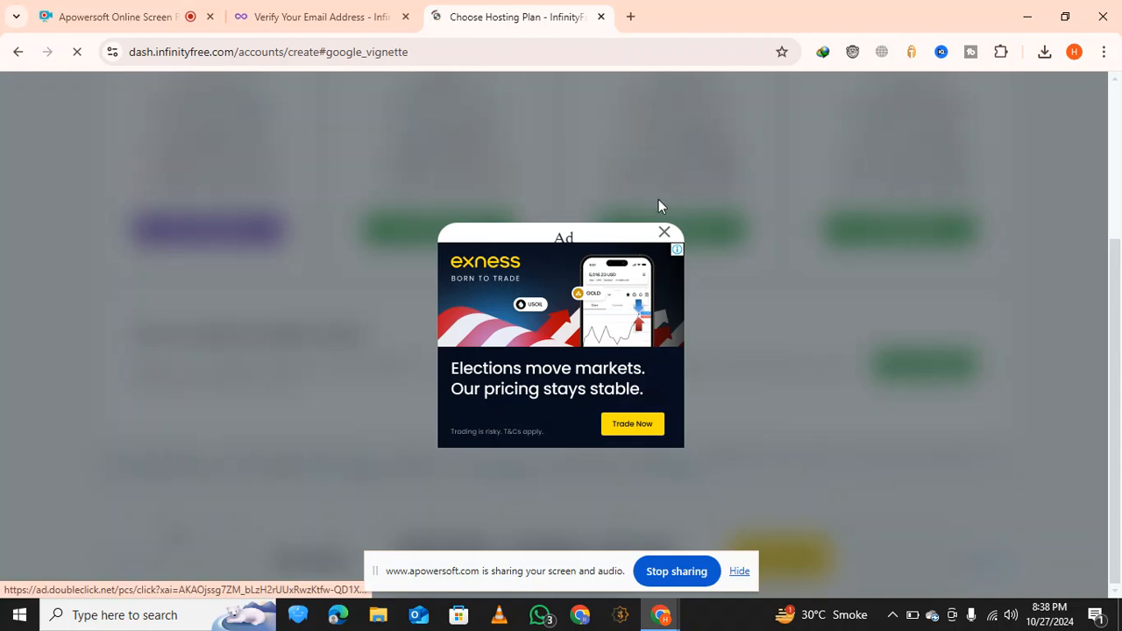
click(664, 233)
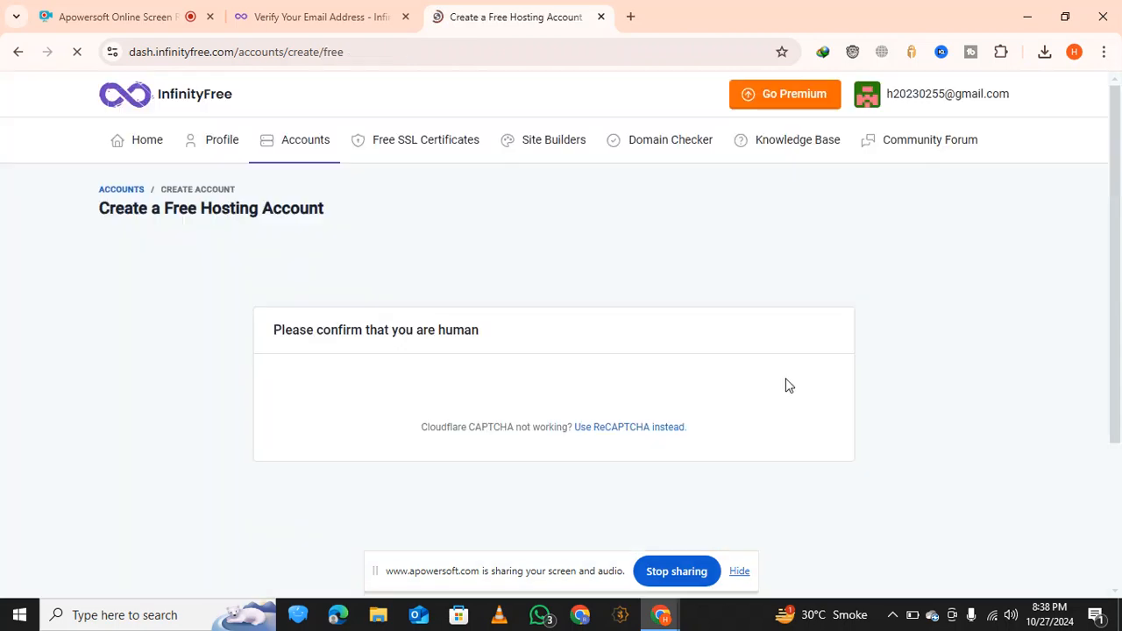
scroll(671, 368, down, 1)
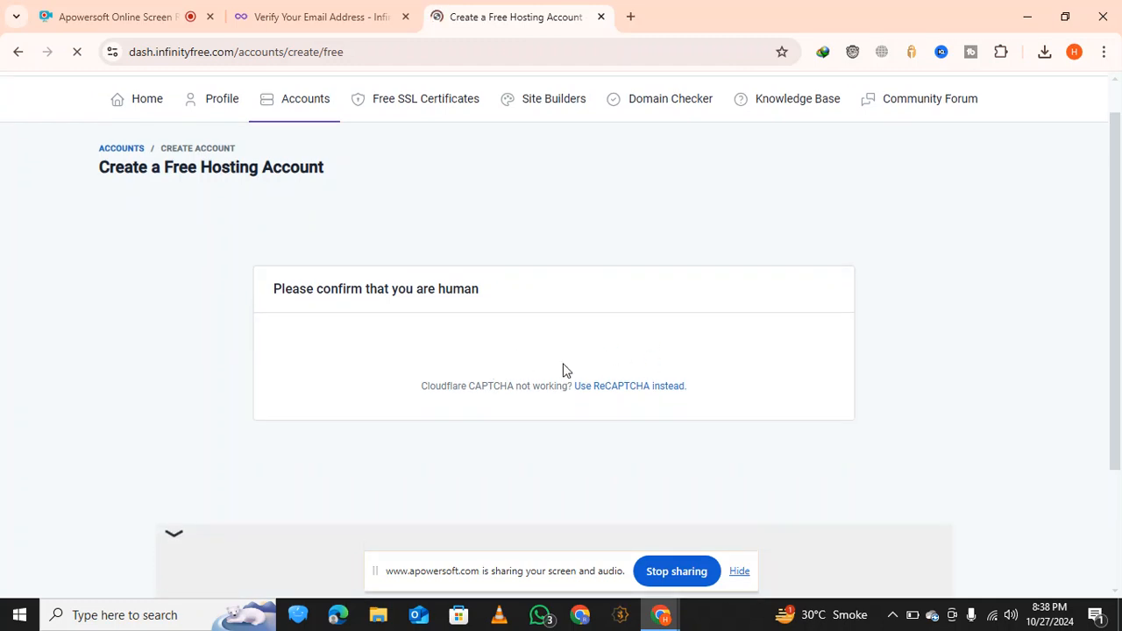
scroll(559, 366, down, 2)
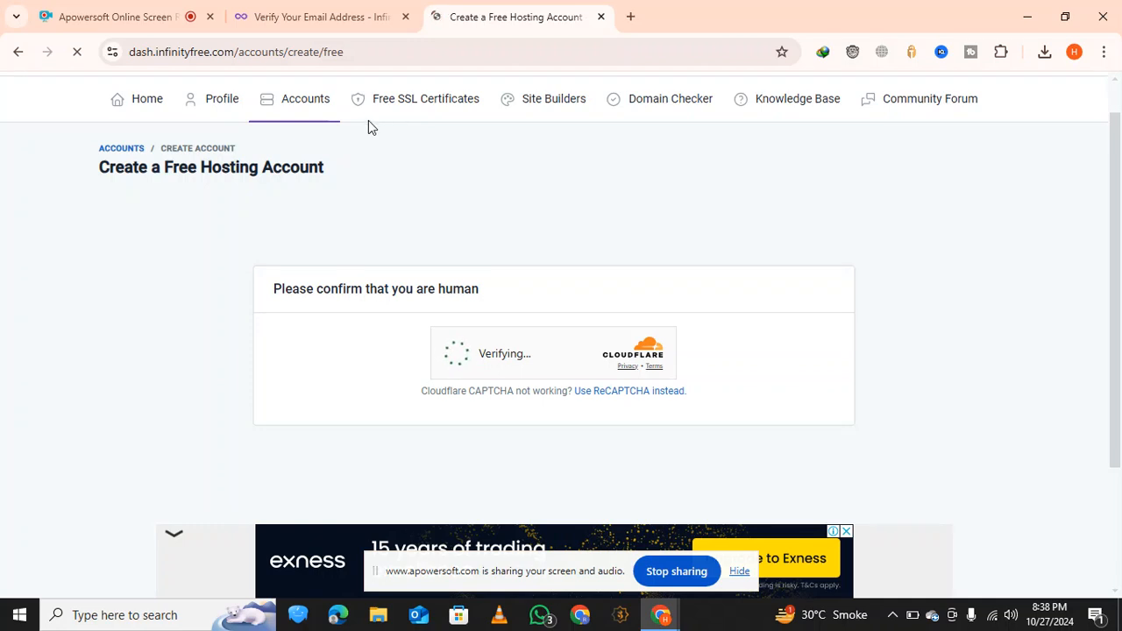
Close the leftover email verification tab and let the Cloudflare human check finish
click(404, 17)
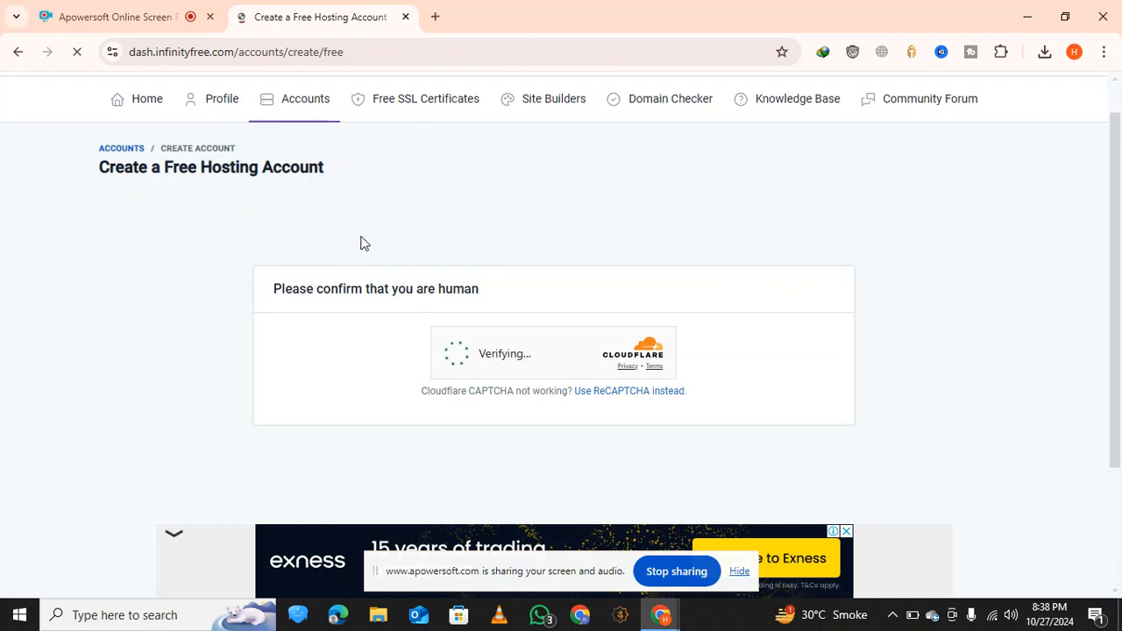
scroll(513, 382, down, 1)
scroll(513, 383, down, 2)
scroll(513, 382, up, 3)
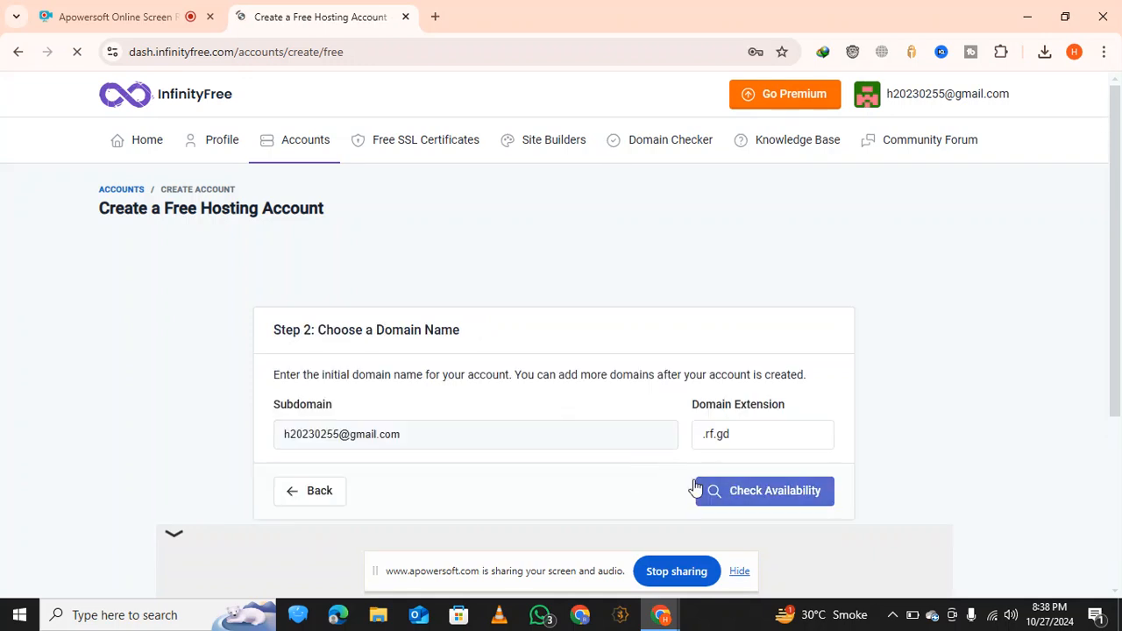
Replace the prefilled subdomain with techsavy99, keep the .rf.gd extension and check its availability
click(522, 436)
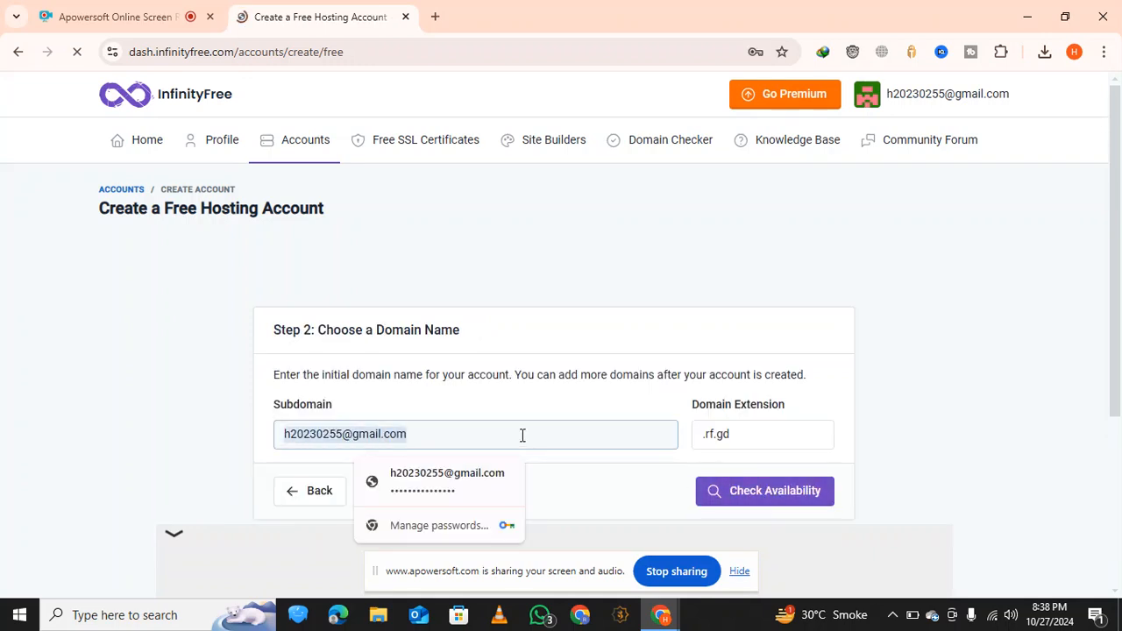
key(BackSpace)
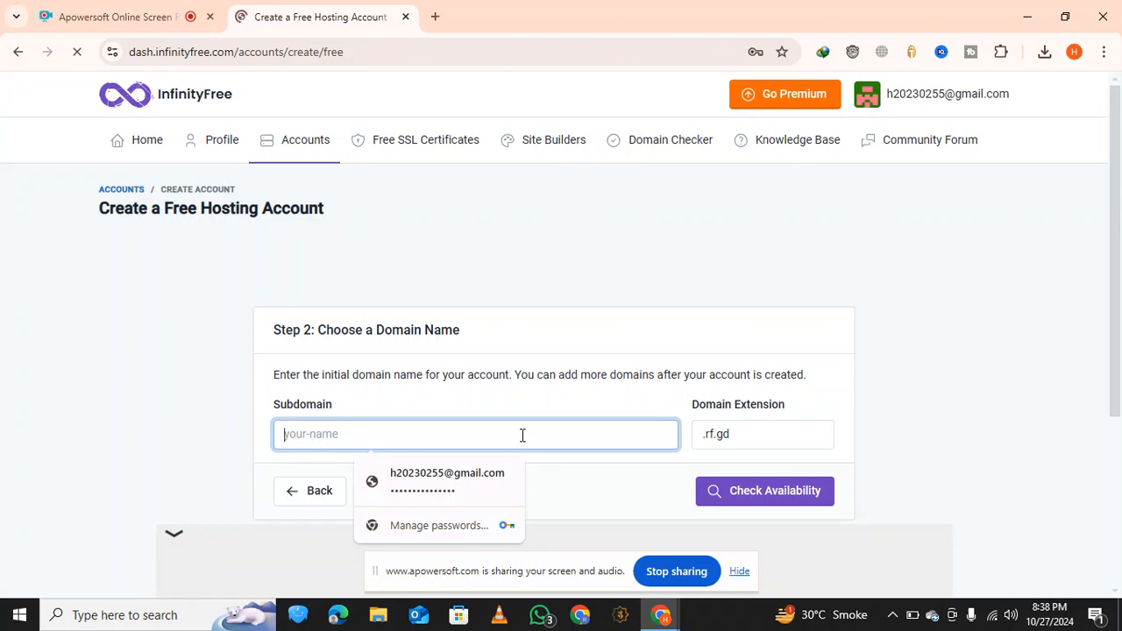
text(tec)
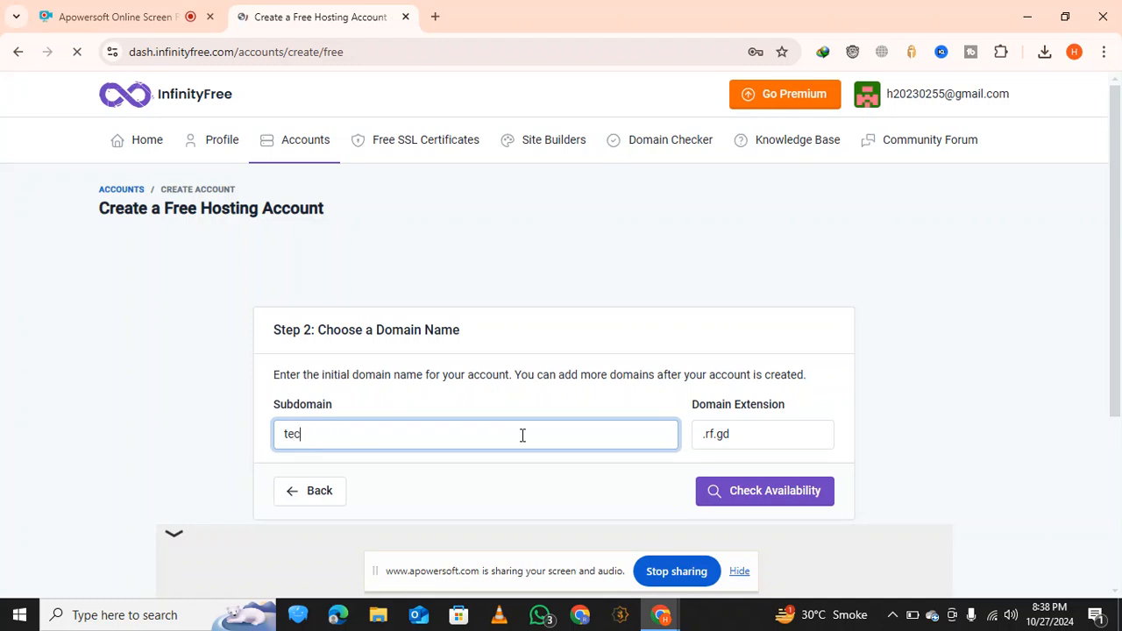
text(hsavy99)
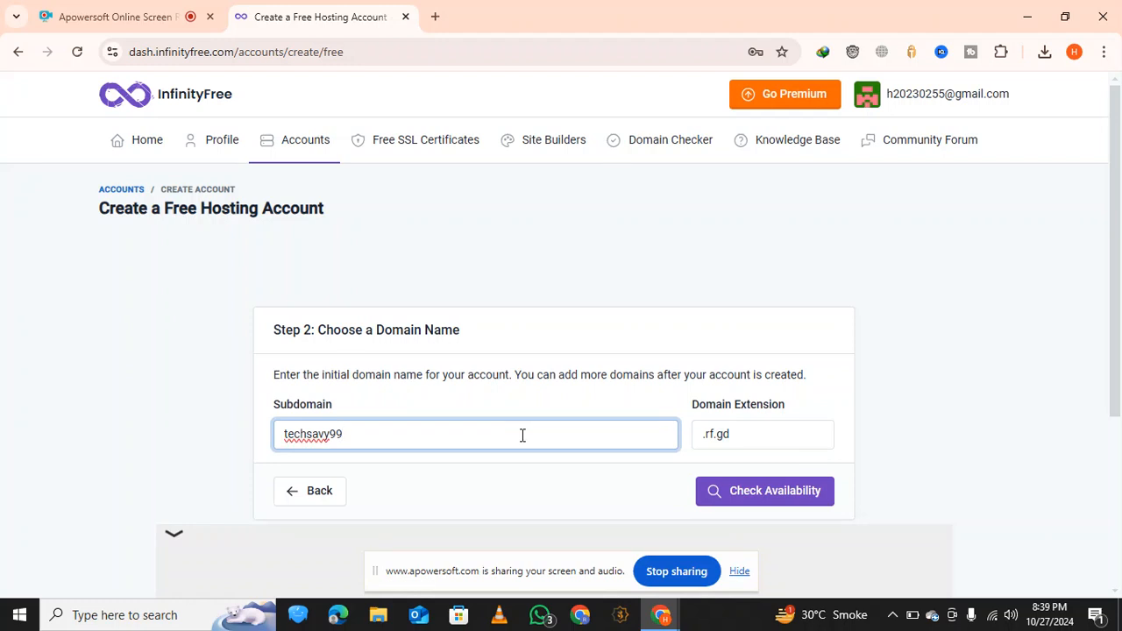
click(809, 498)
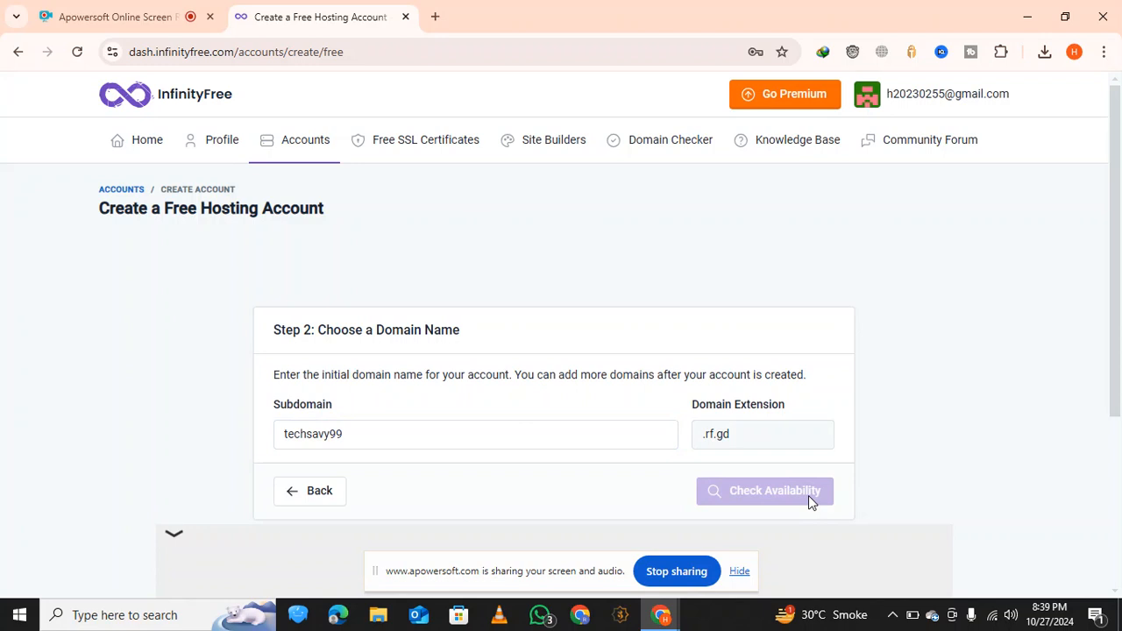
Set the Email Consent of the new hosting account to I Approve
scroll(681, 496, down, 3)
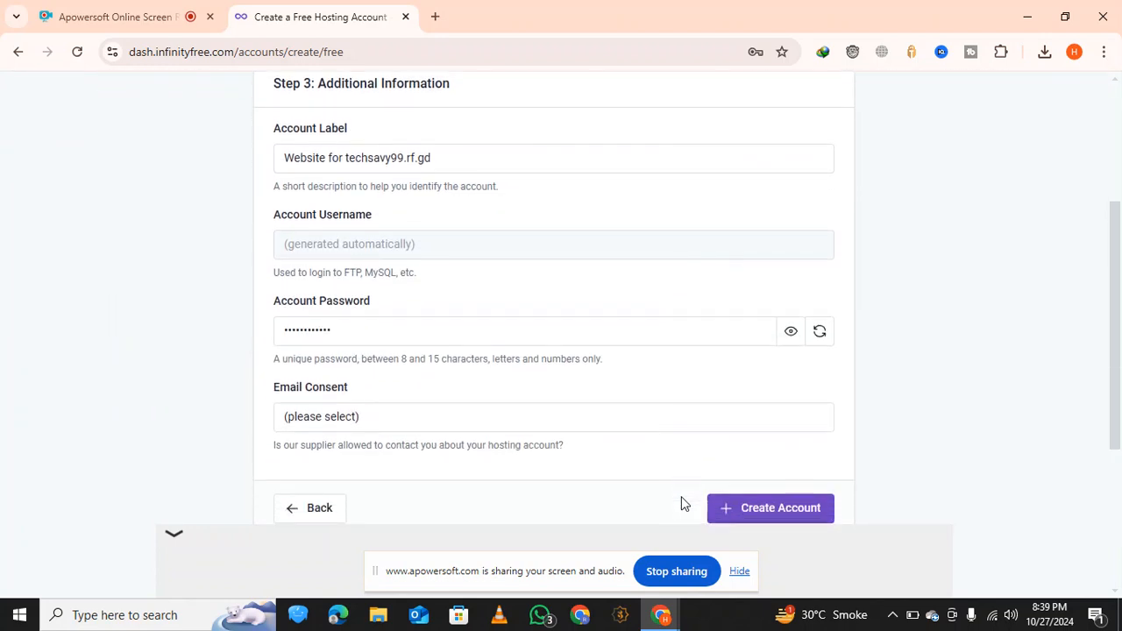
scroll(703, 354, down, 1)
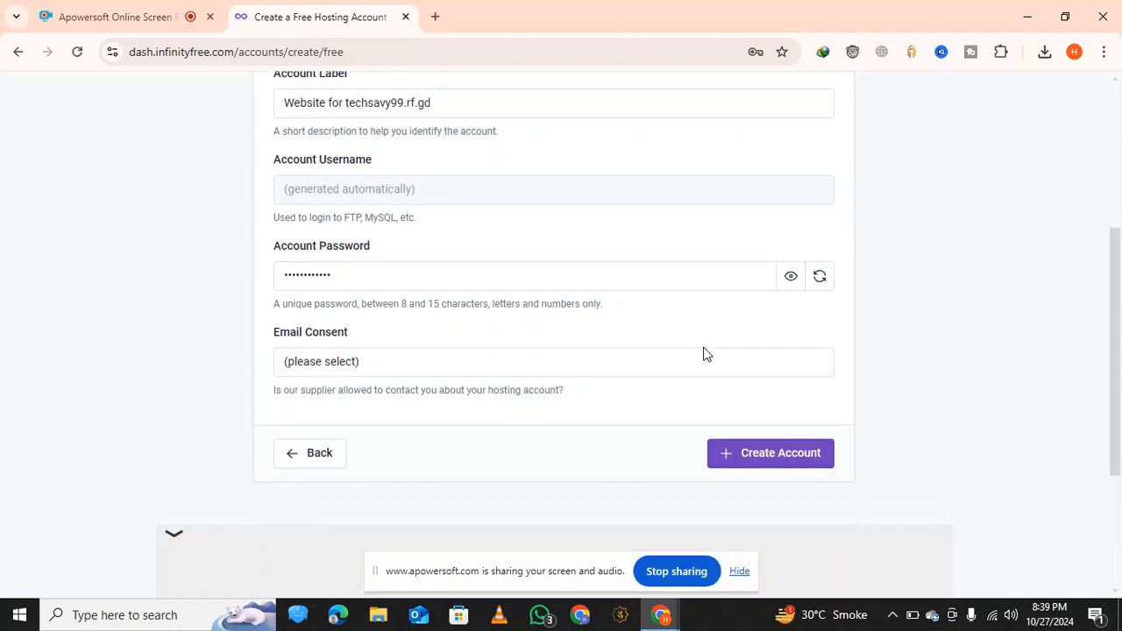
click(647, 362)
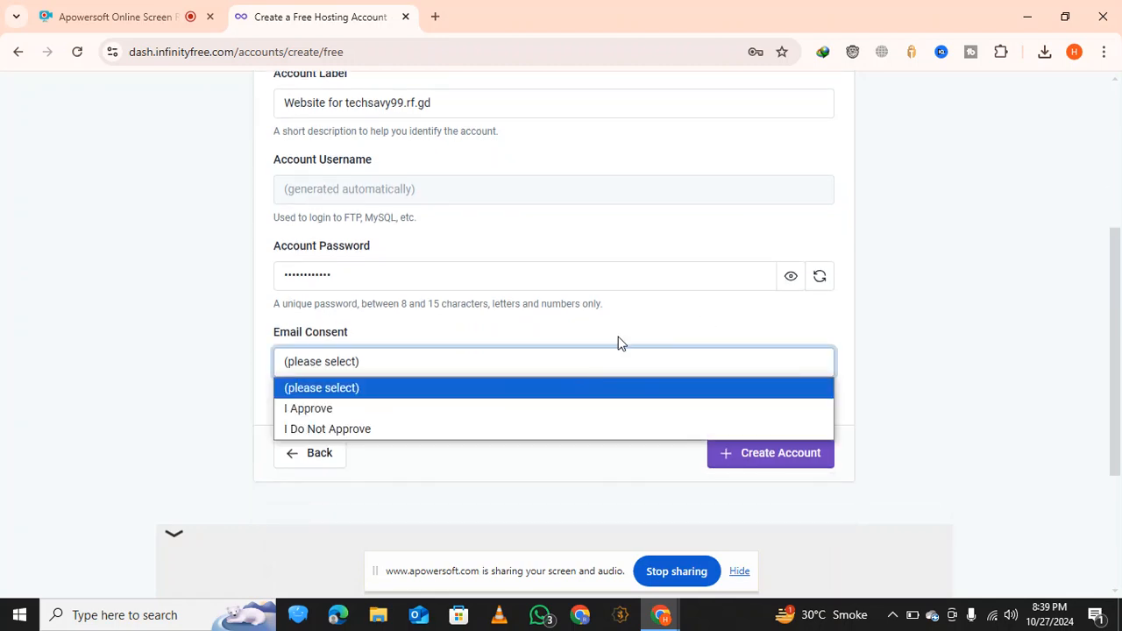
click(542, 369)
scroll(510, 349, up, 2)
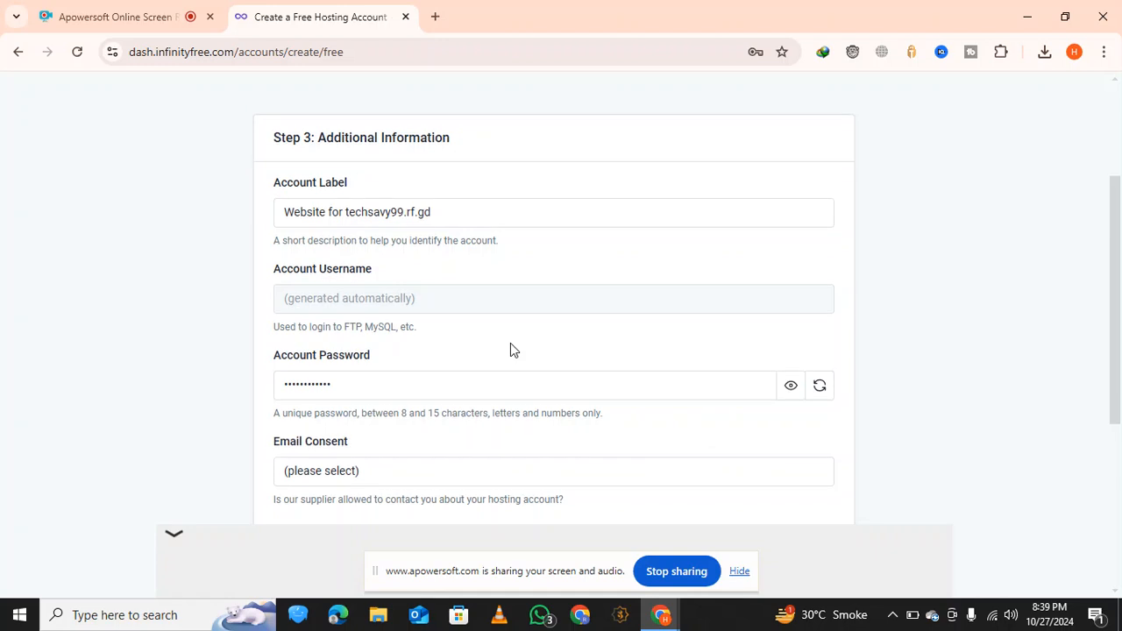
scroll(511, 349, down, 2)
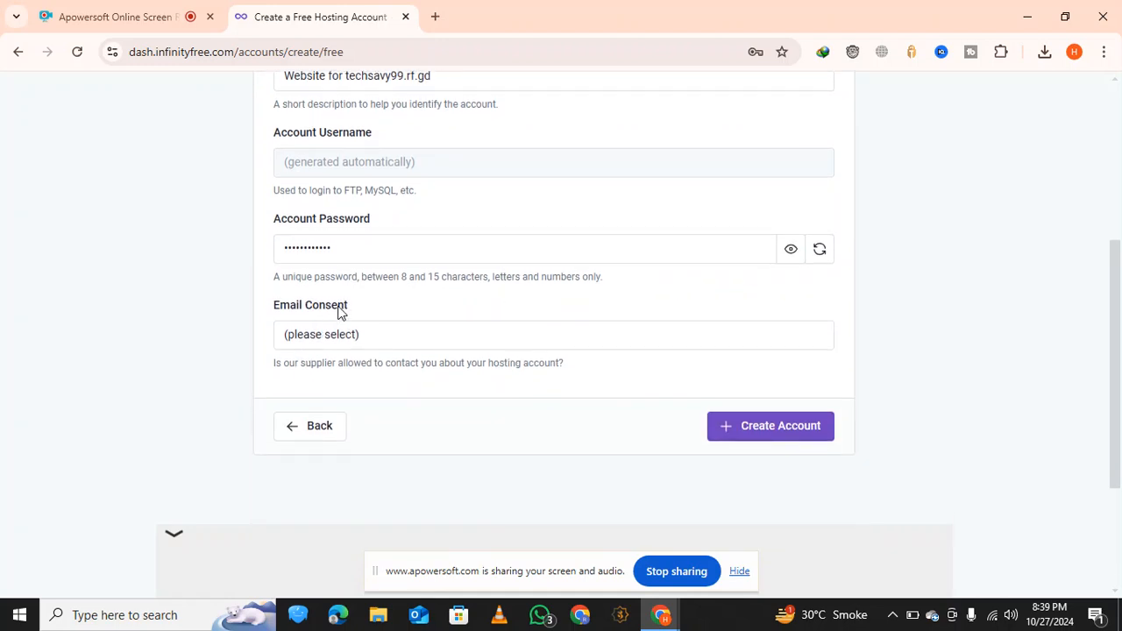
click(350, 336)
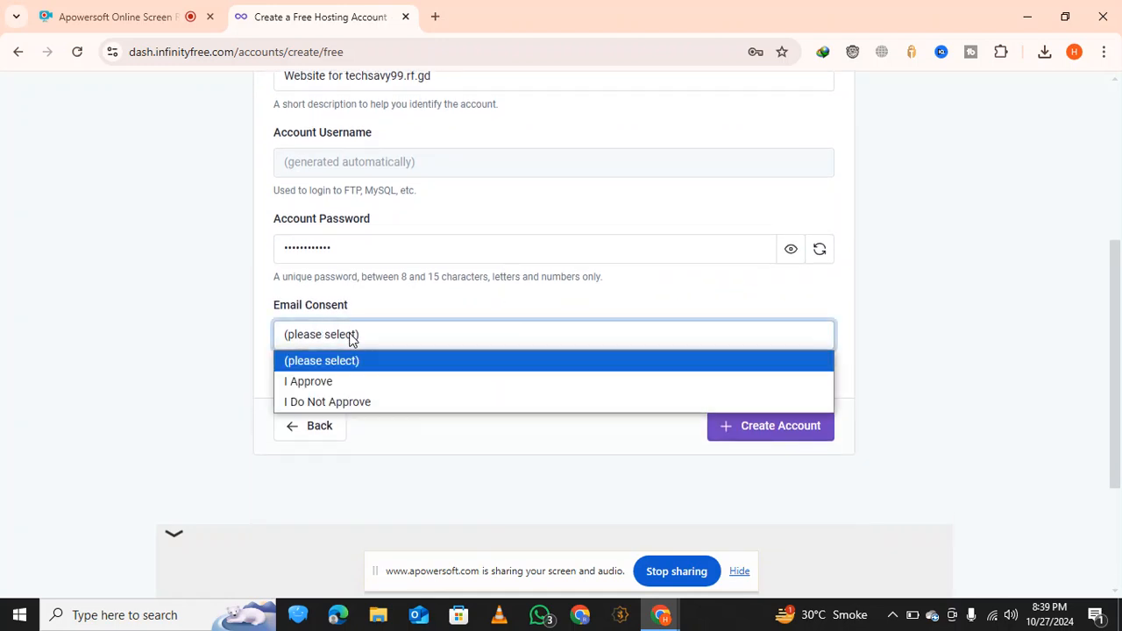
click(352, 380)
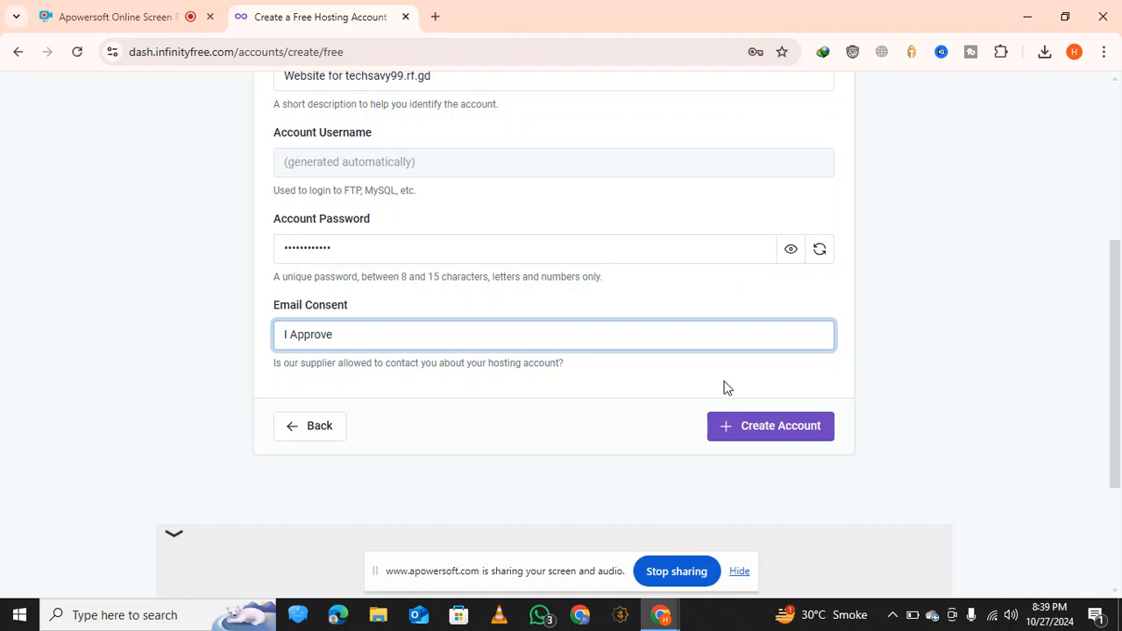
Create the hosting account and save its login in the browser's password manager
click(744, 427)
scroll(807, 366, up, 1)
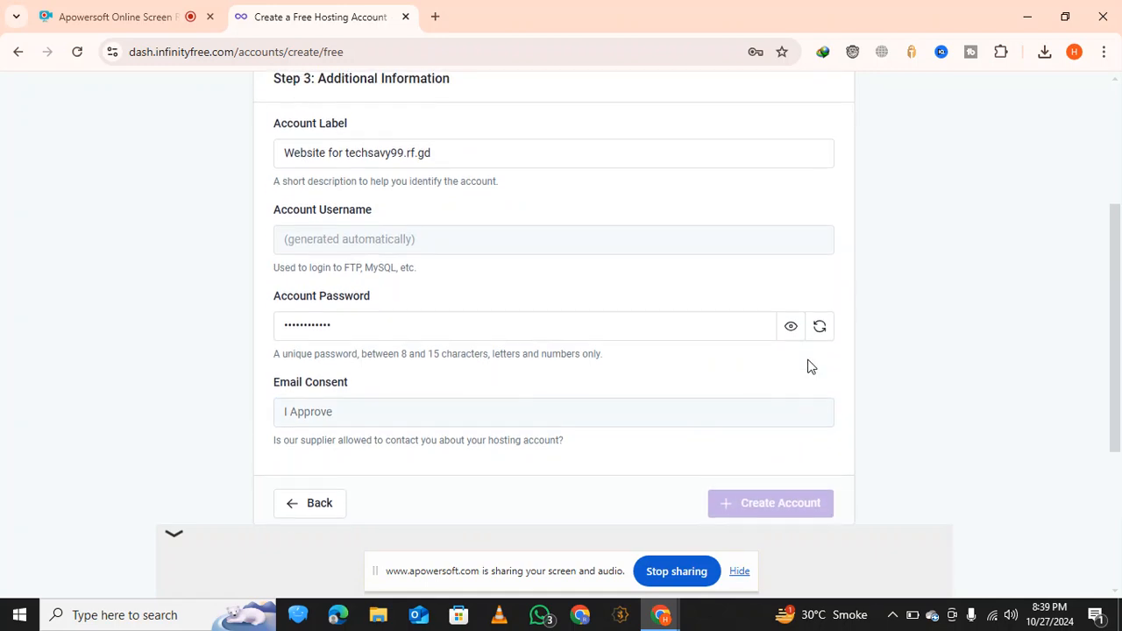
scroll(646, 394, down, 3)
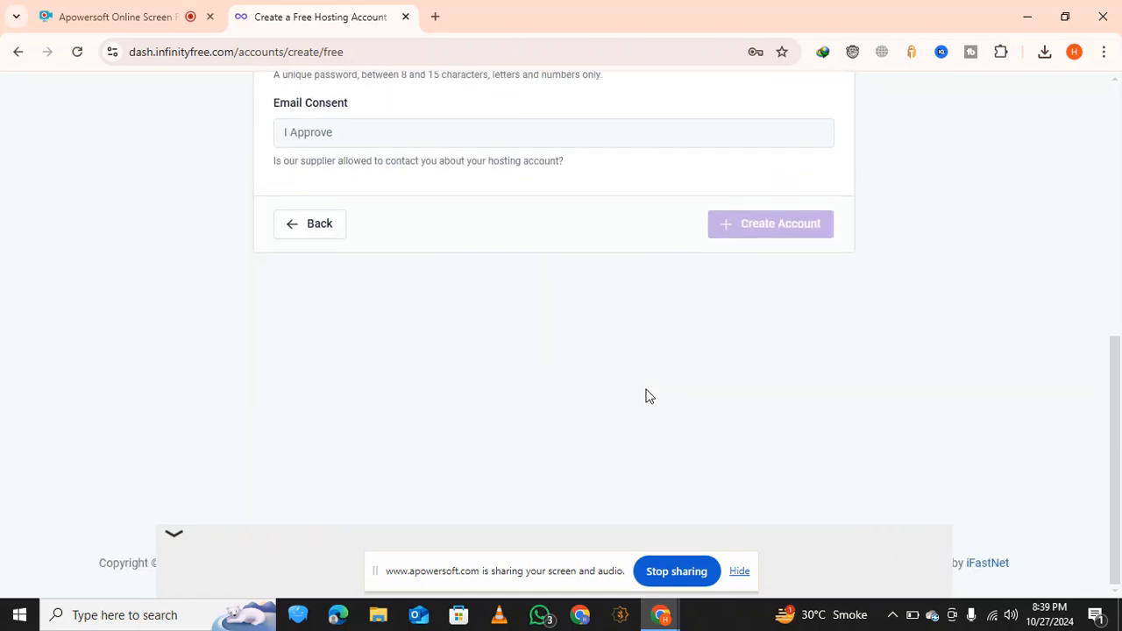
scroll(646, 395, up, 2)
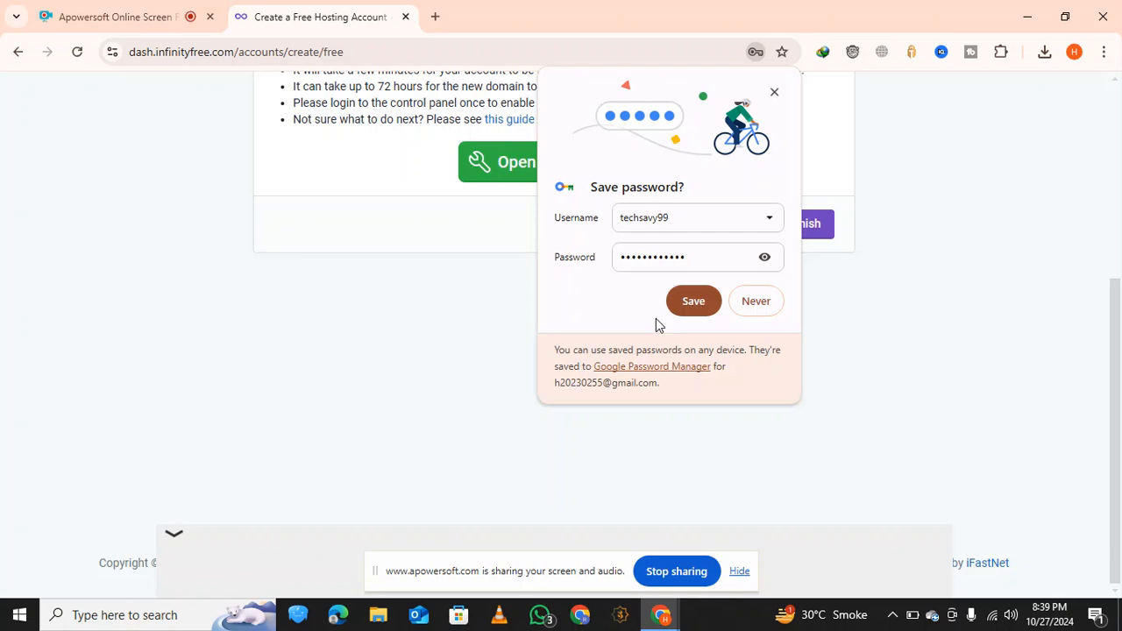
click(703, 303)
scroll(555, 374, up, 3)
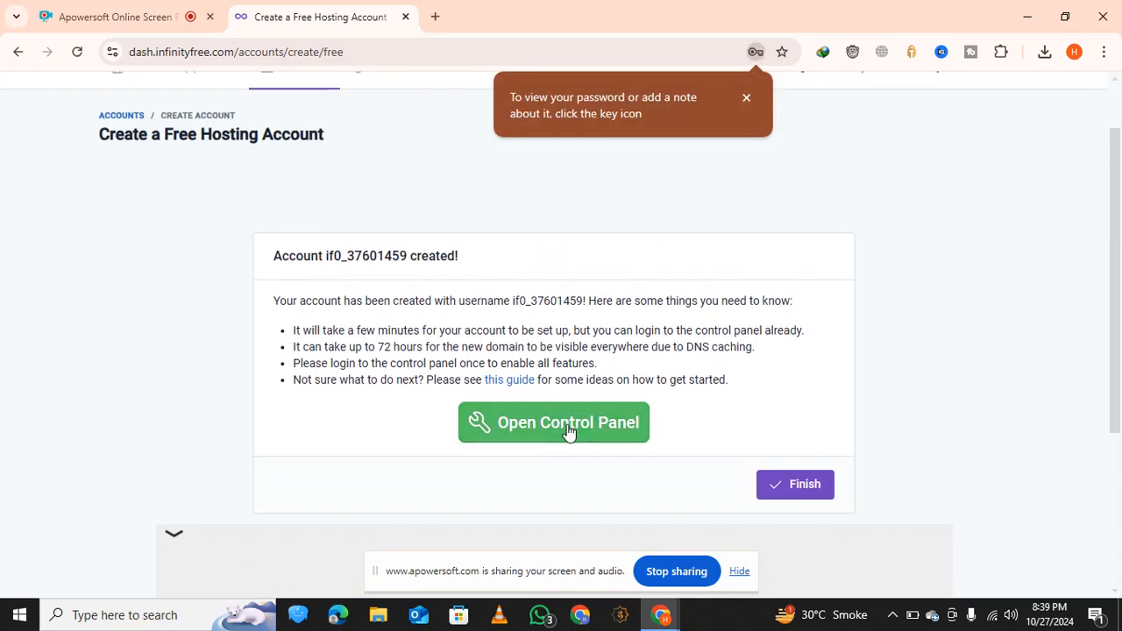
Open the new account's control panel and approve receiving service emails
click(568, 424)
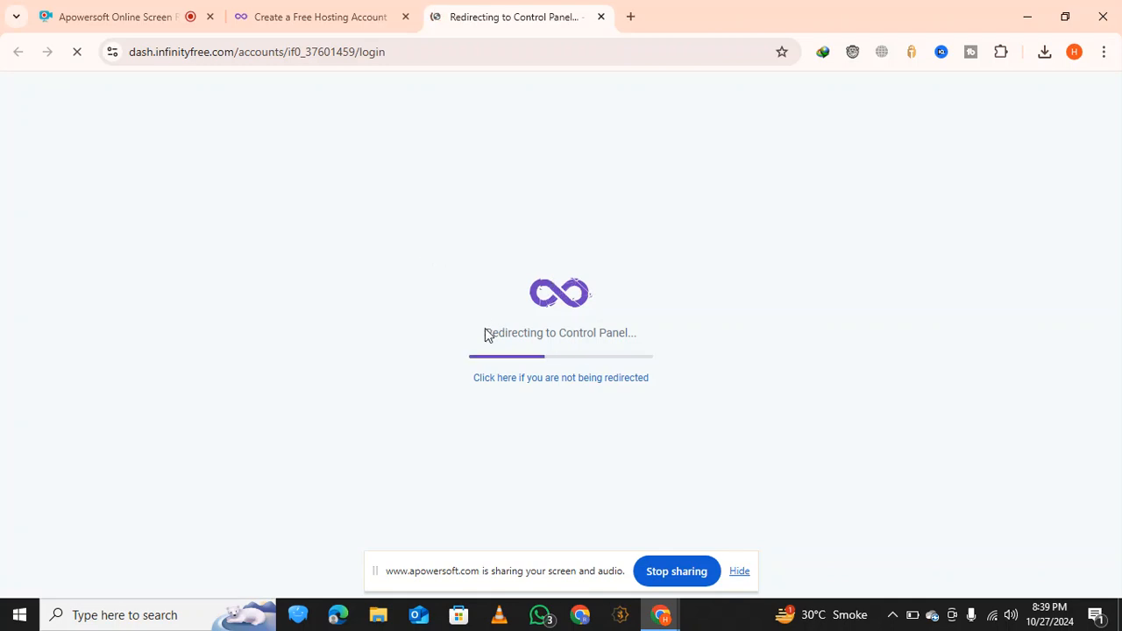
drag(486, 333, 604, 333)
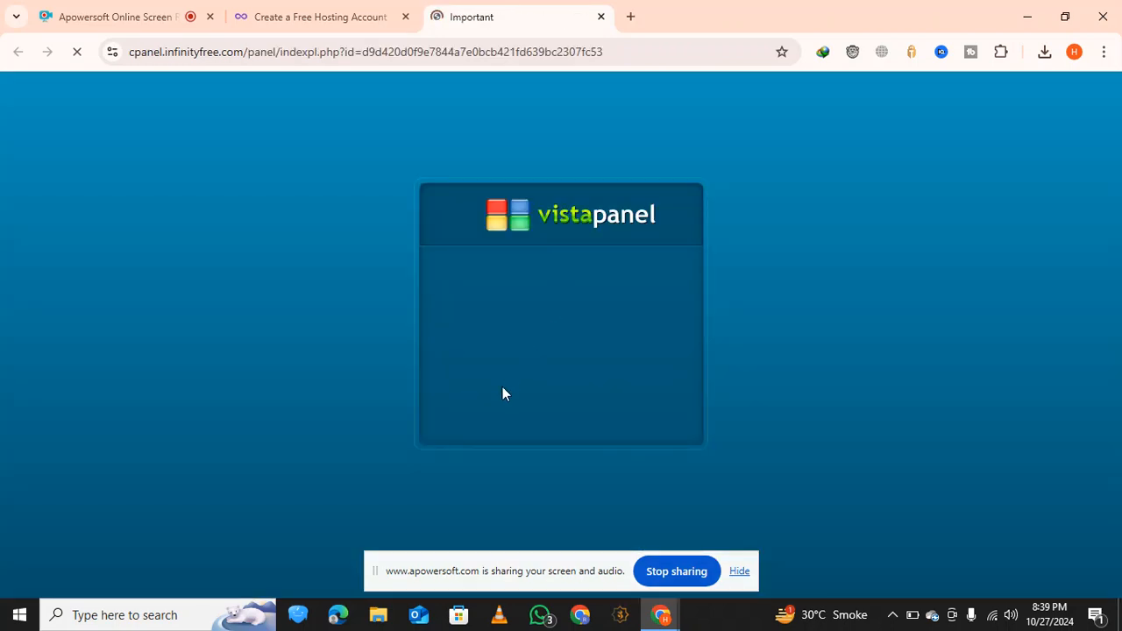
scroll(489, 320, down, 2)
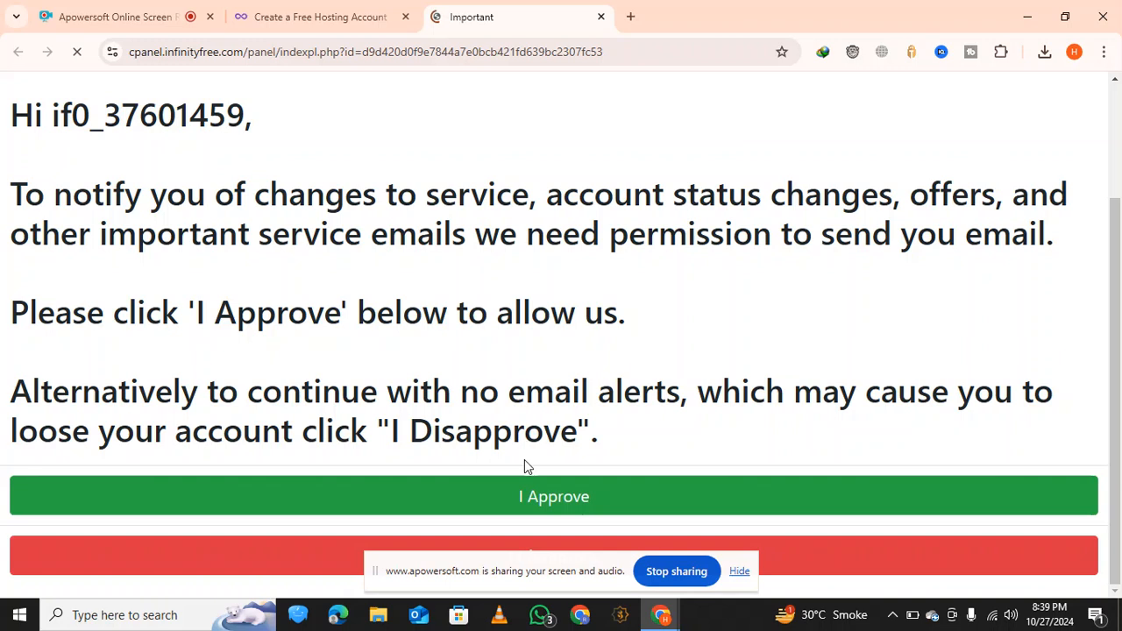
click(532, 498)
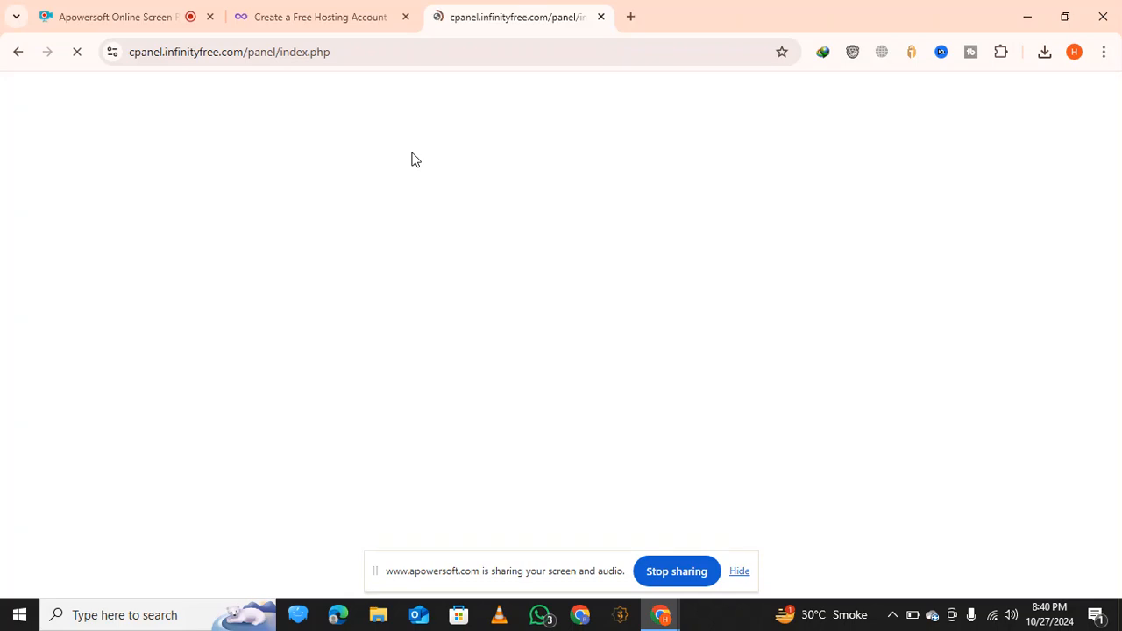
Close the hosting account creation tab and look through the account details in the control panel
click(405, 17)
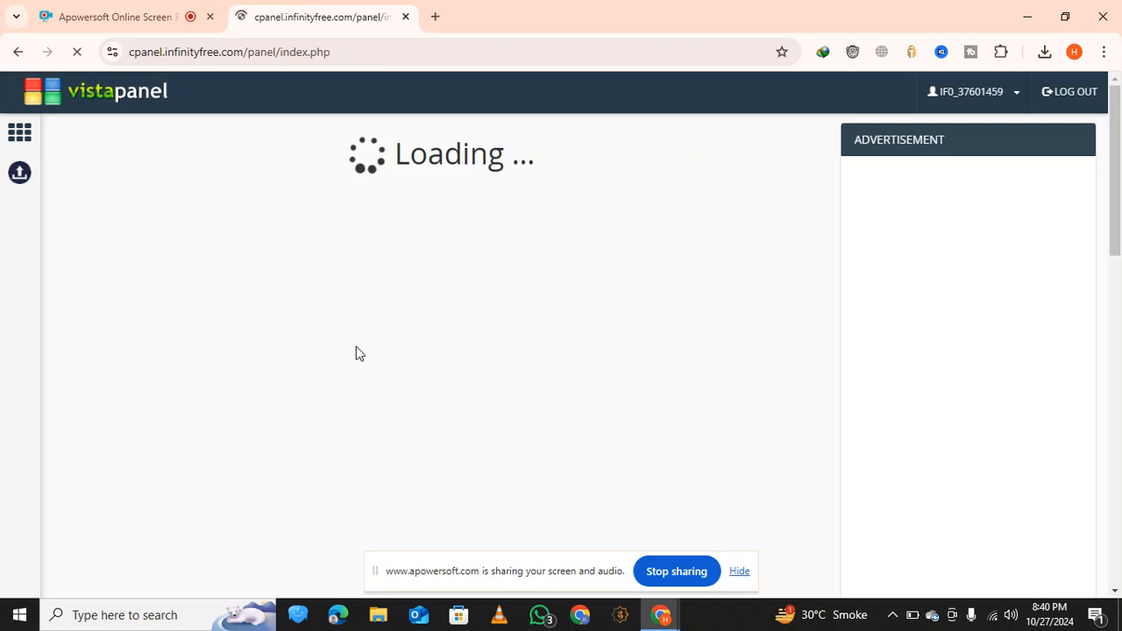
scroll(357, 346, down, 10)
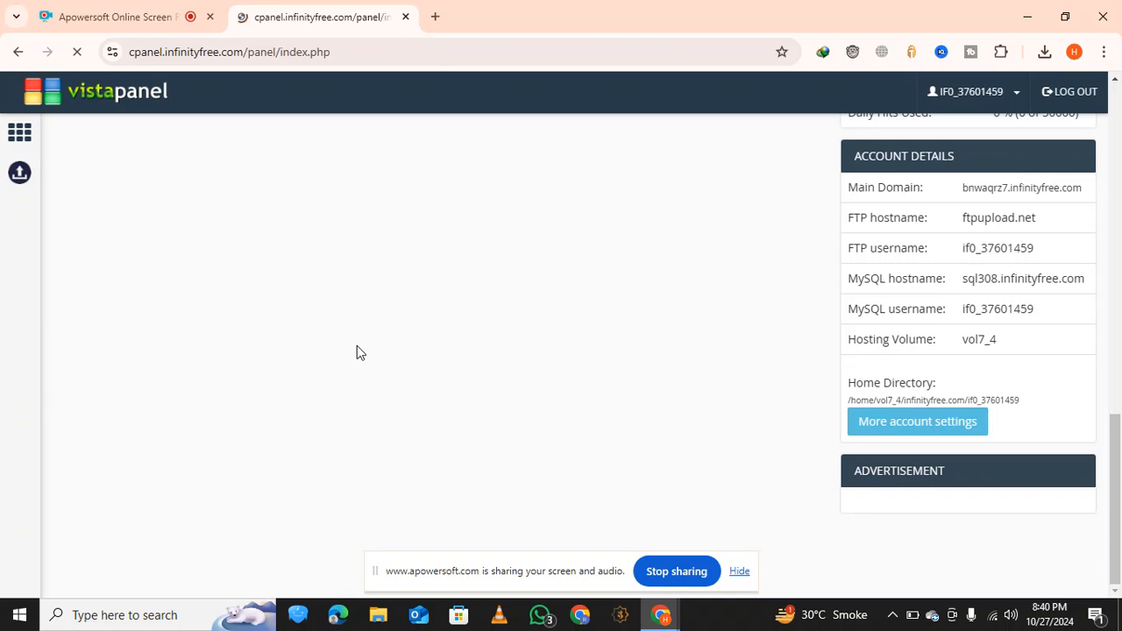
scroll(357, 345, up, 5)
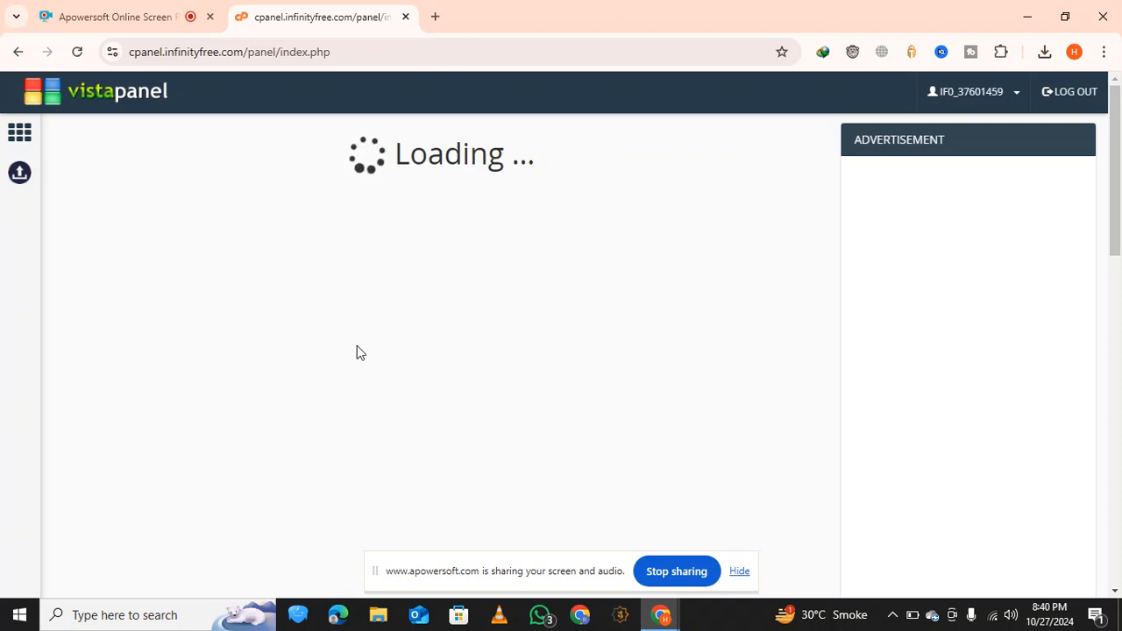
Reload the hosting account's control panel page
key(ctrl+plus)
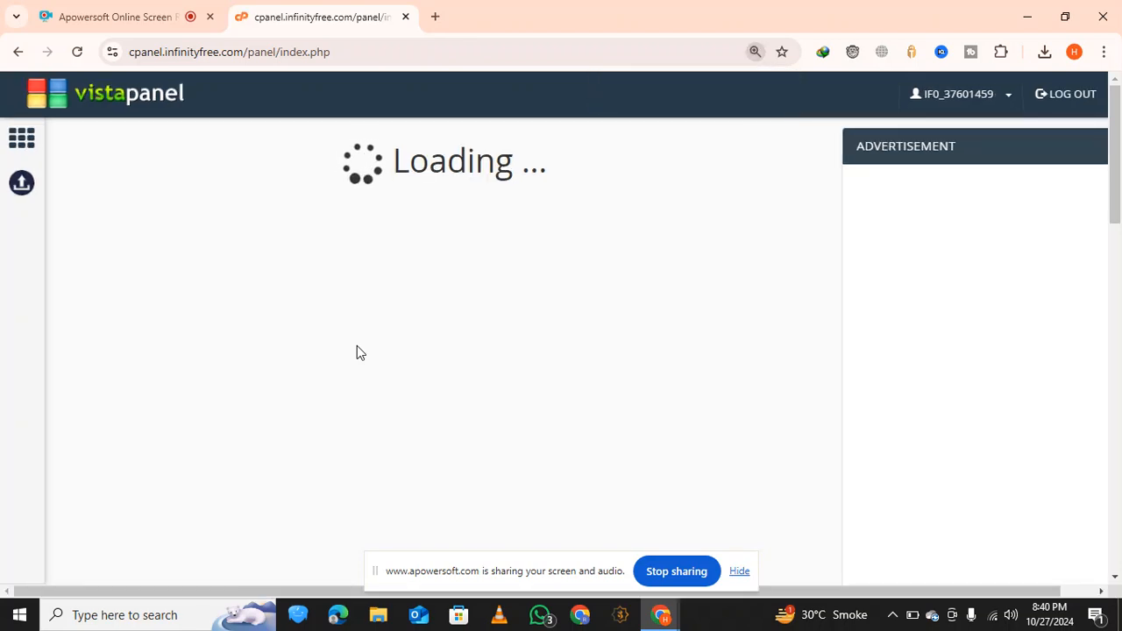
key(ctrl+minus)
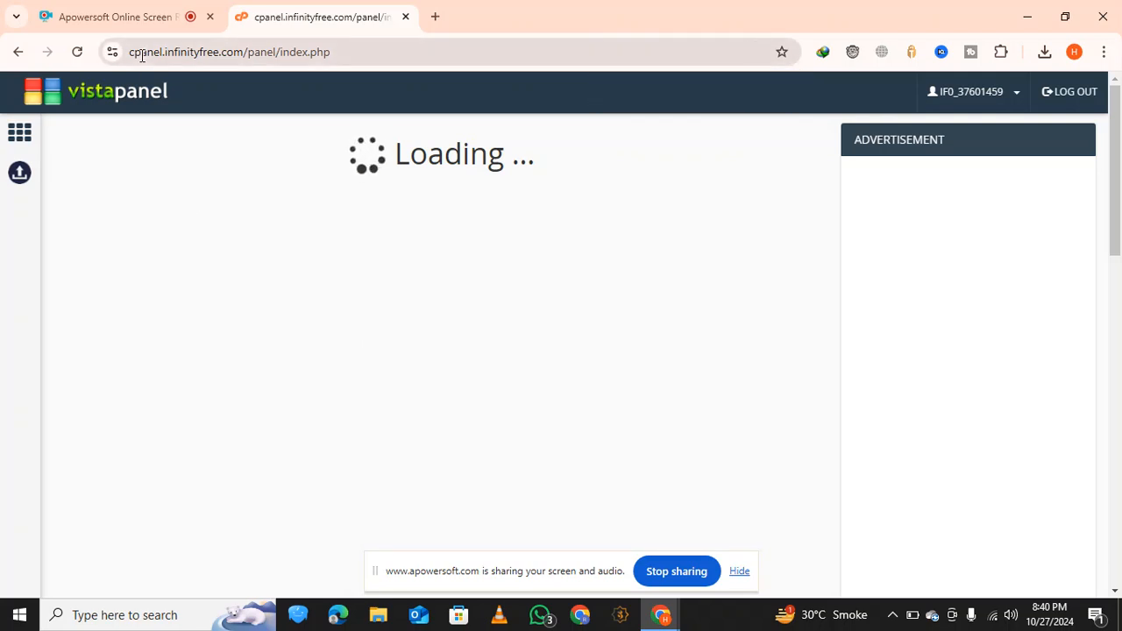
click(79, 52)
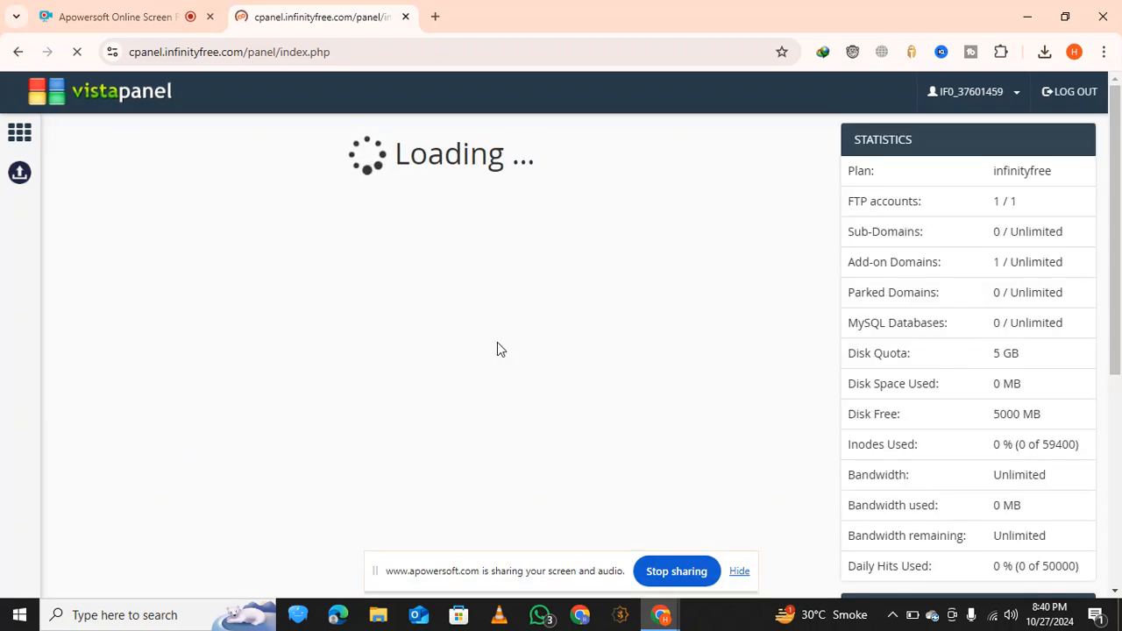
Look through the control panel's preferences, files, databases, domains, security and software sections
scroll(526, 263, down, 5)
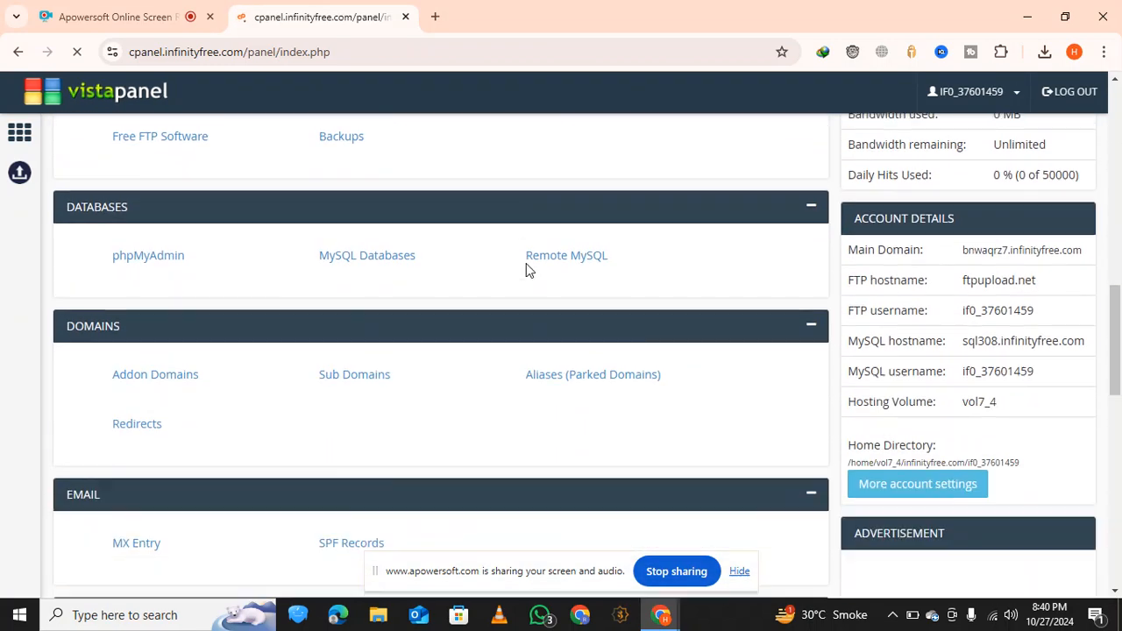
scroll(529, 270, down, 8)
scroll(528, 270, up, 2)
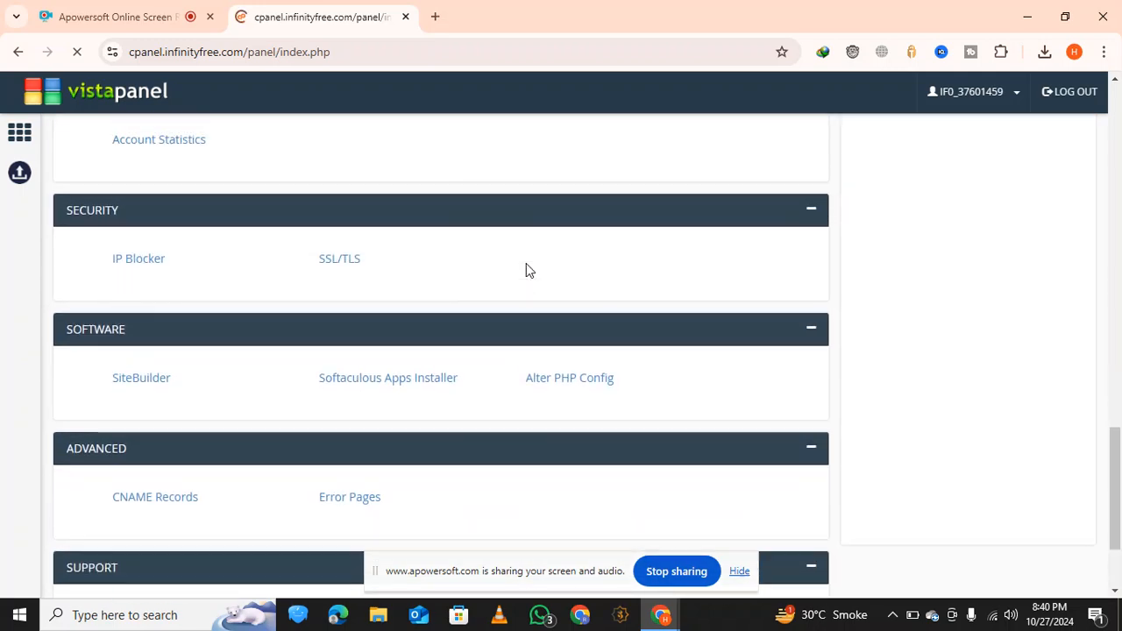
scroll(529, 270, up, 5)
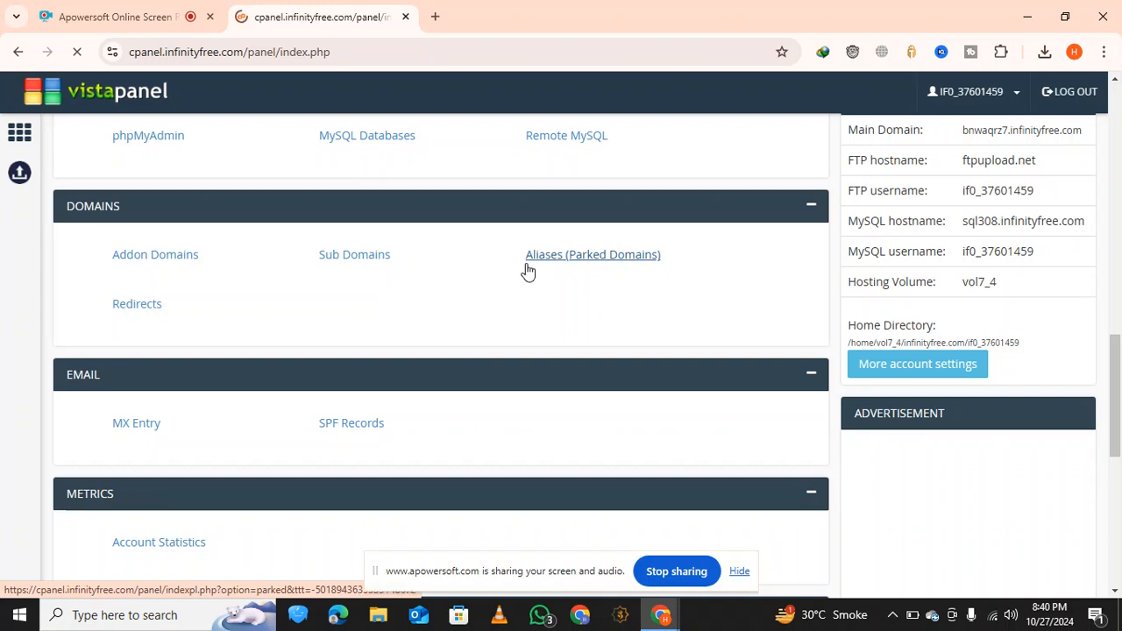
scroll(461, 220, up, 2)
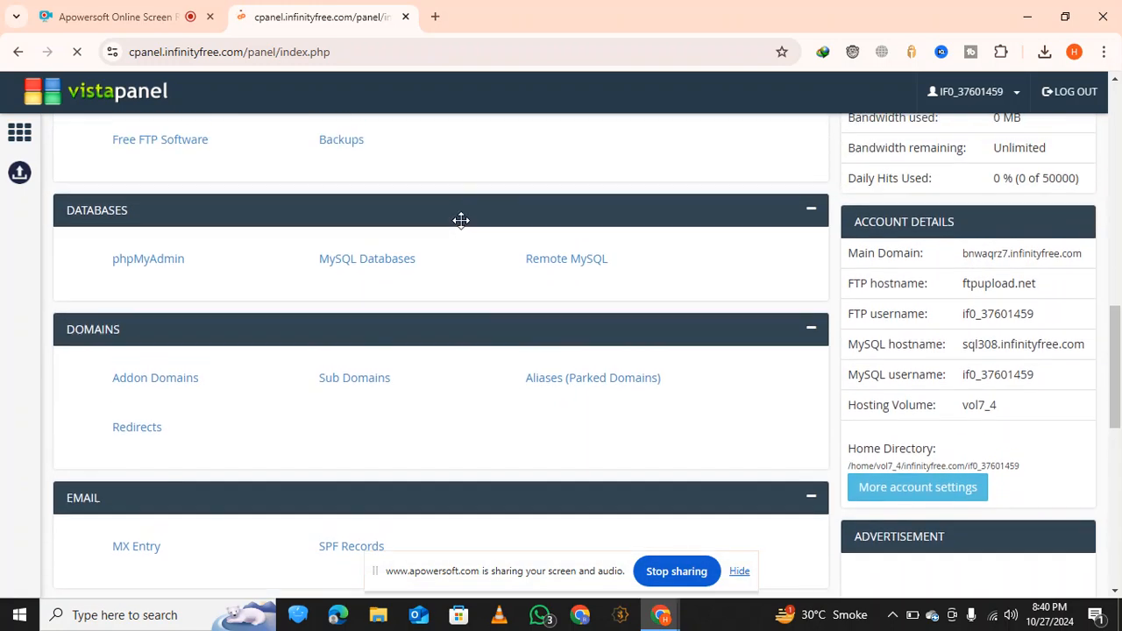
scroll(429, 213, up, 3)
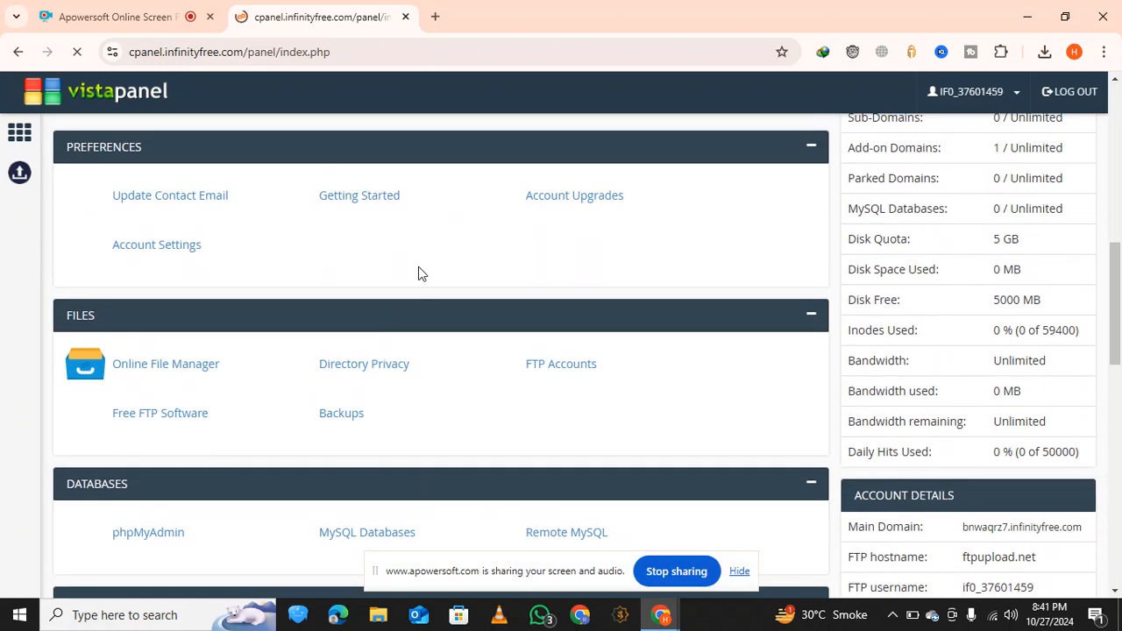
scroll(418, 275, up, 5)
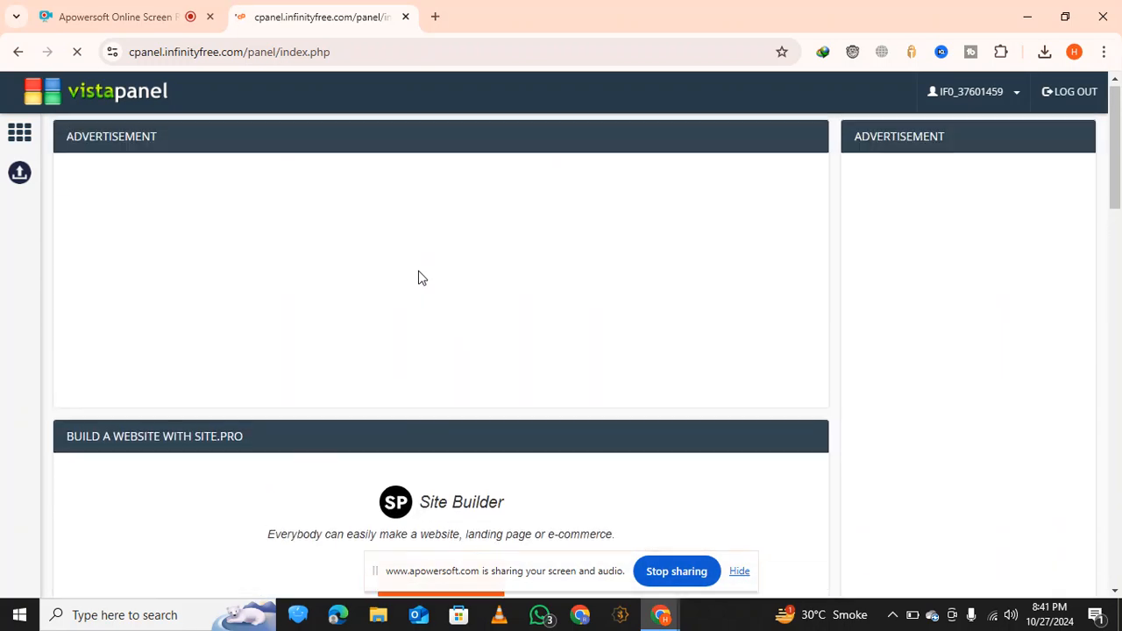
scroll(418, 278, down, 10)
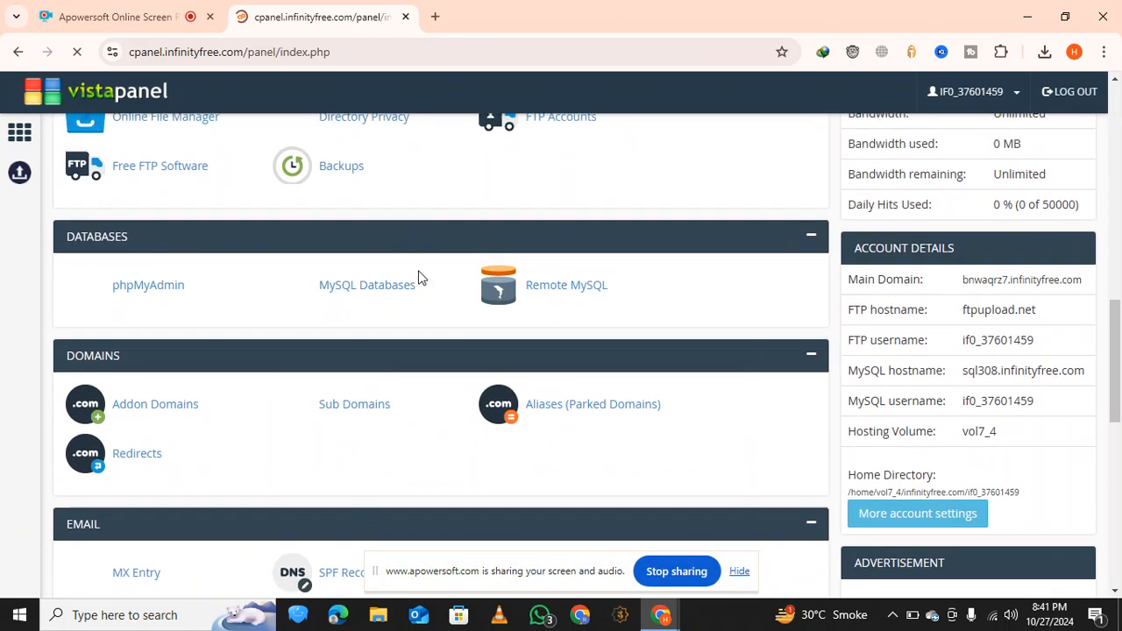
scroll(418, 278, up, 1)
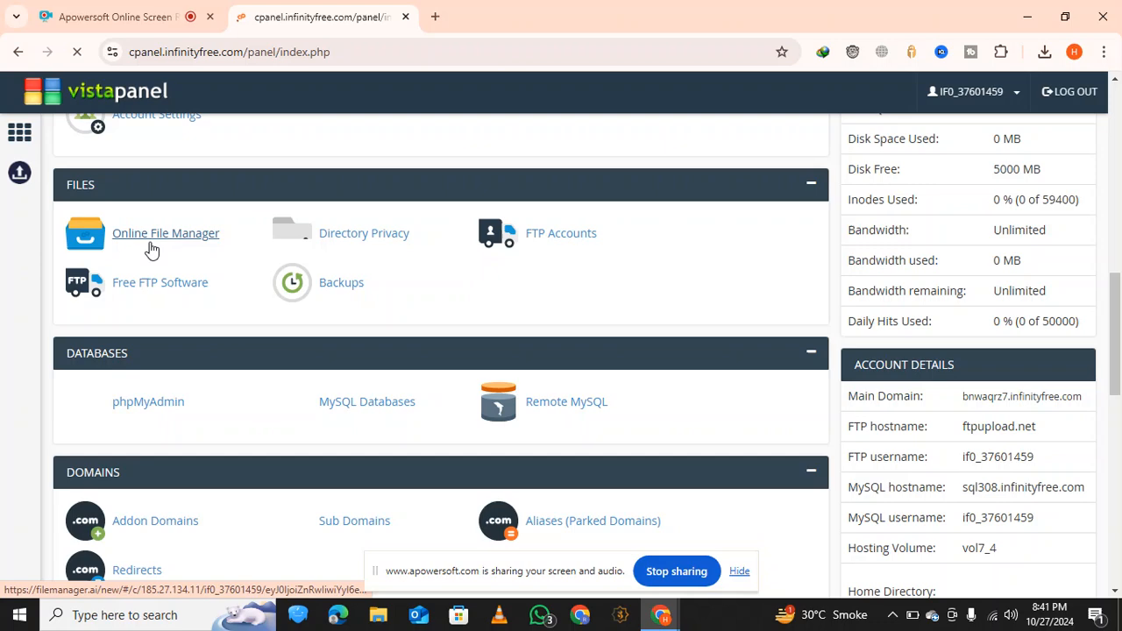
Open the Softaculous Apps Installer from the control panel's Software section
scroll(220, 281, down, 3)
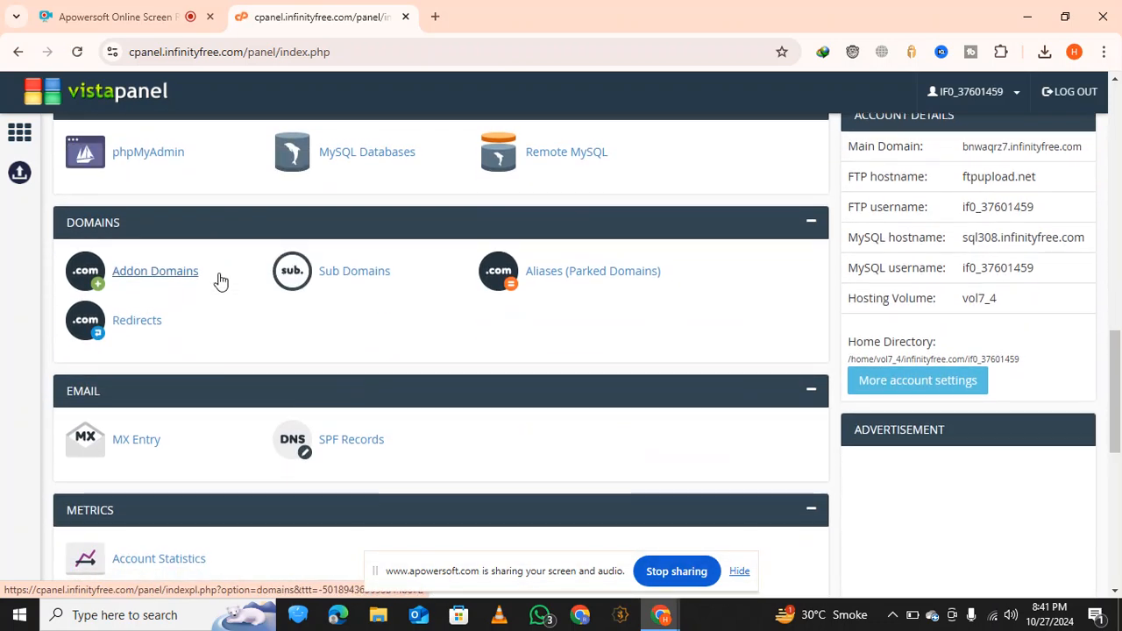
scroll(220, 281, down, 4)
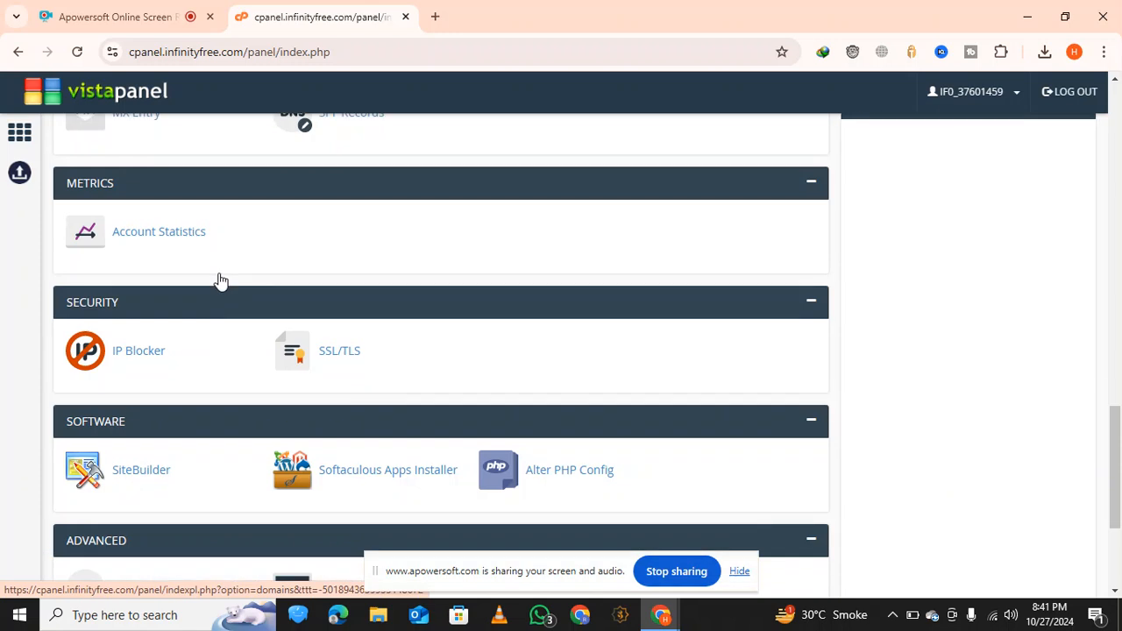
scroll(220, 281, down, 1)
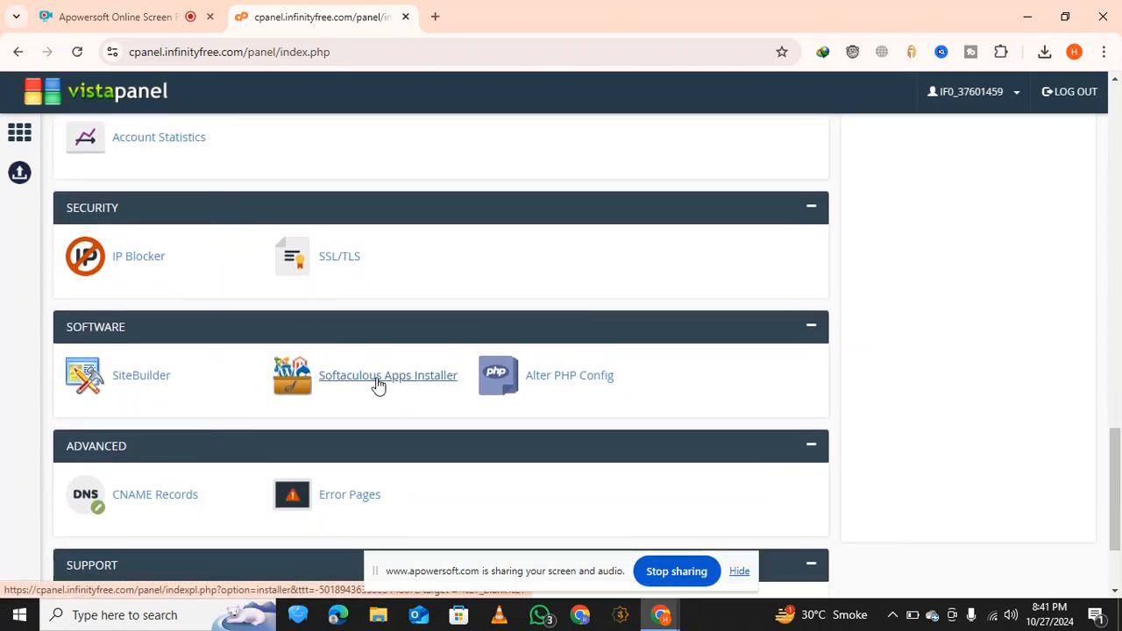
click(381, 383)
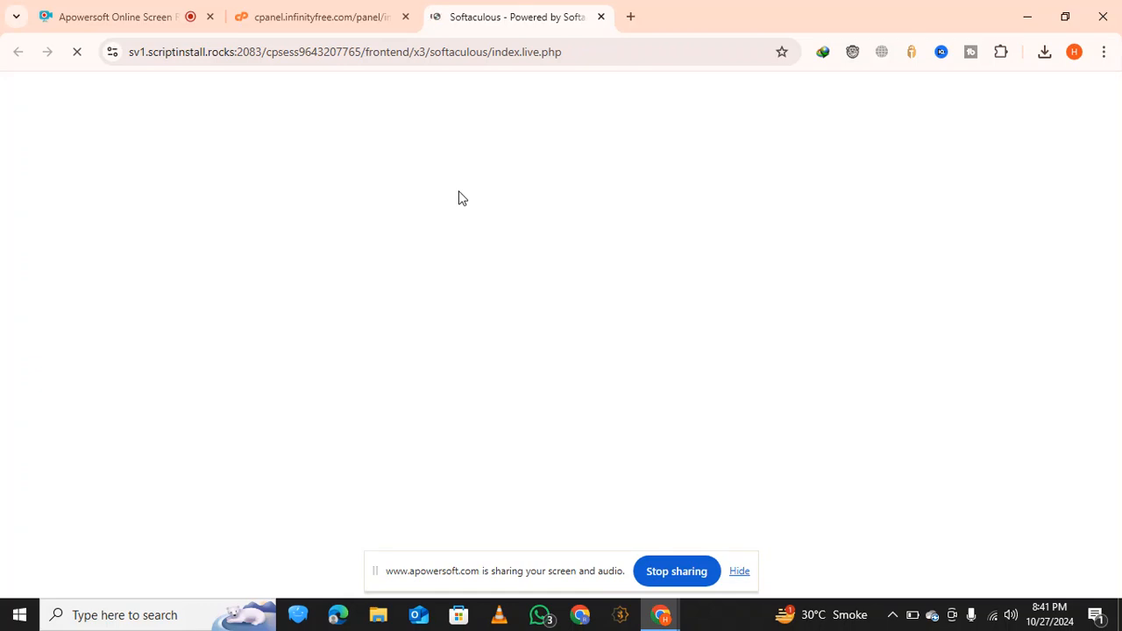
click(365, 9)
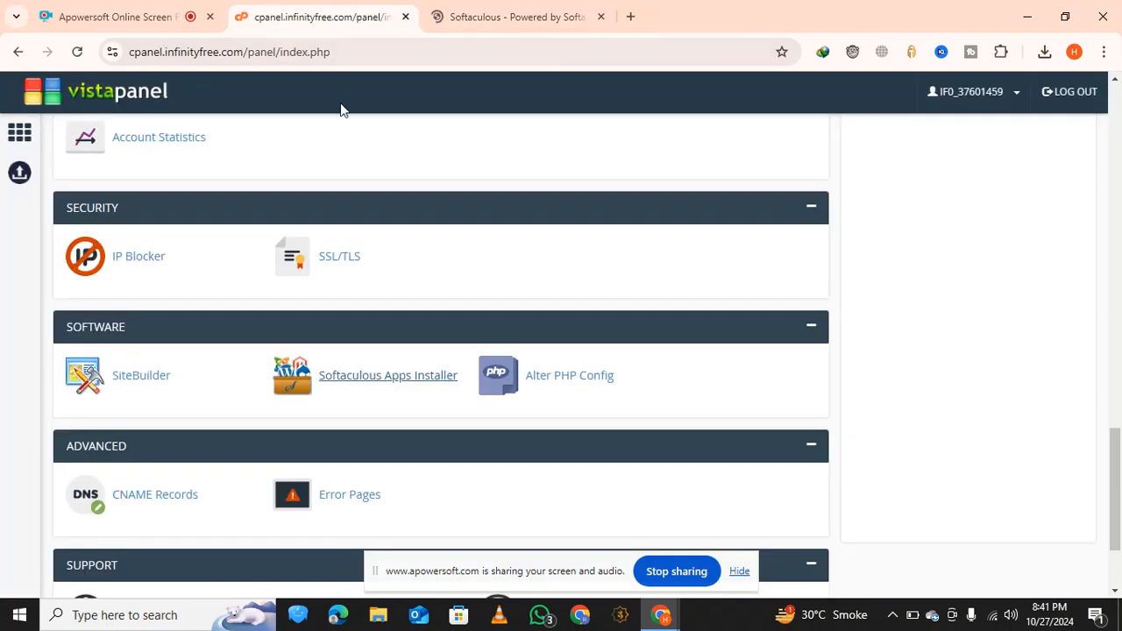
scroll(421, 292, down, 2)
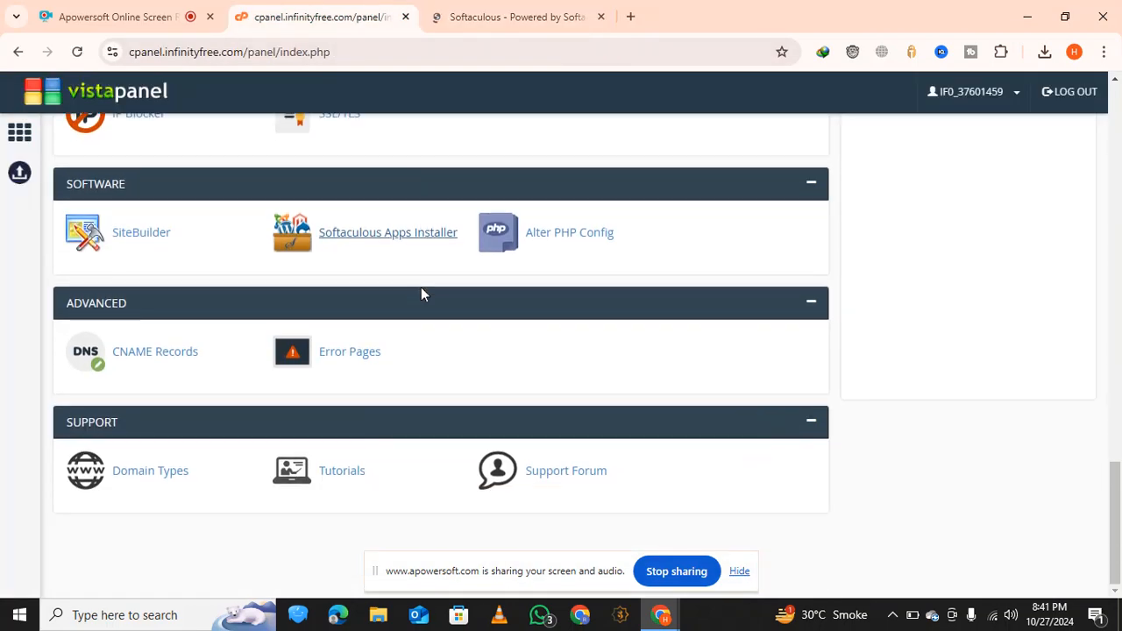
scroll(421, 289, up, 8)
scroll(420, 296, up, 5)
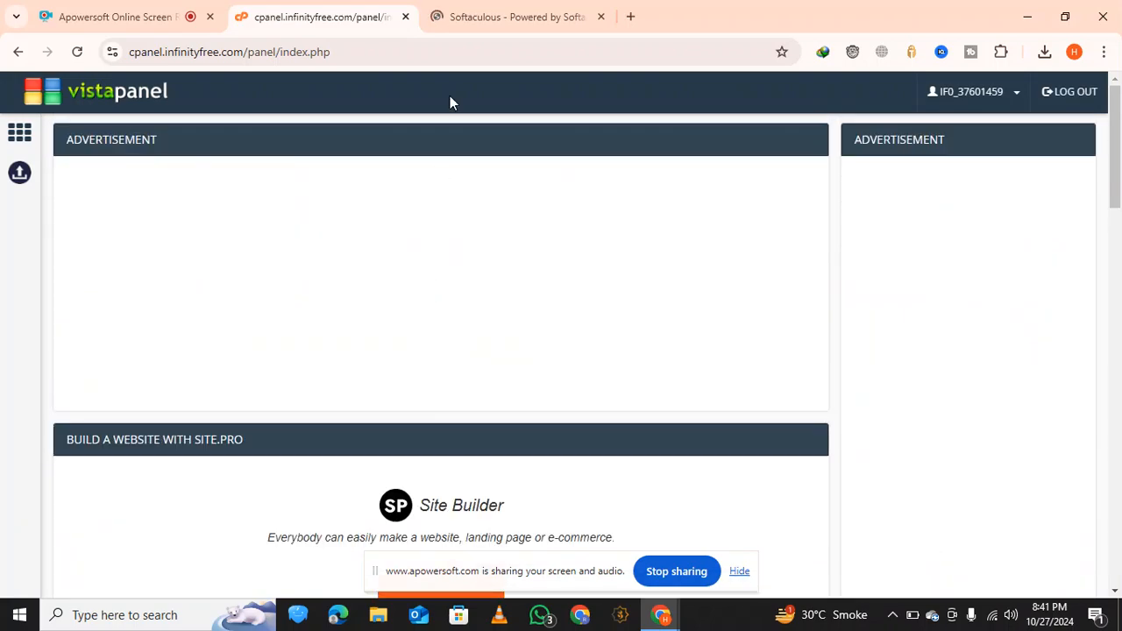
click(473, 17)
Close the control panel page and open the WordPress installation form from Softaculous' Top Scripts
scroll(453, 243, down, 3)
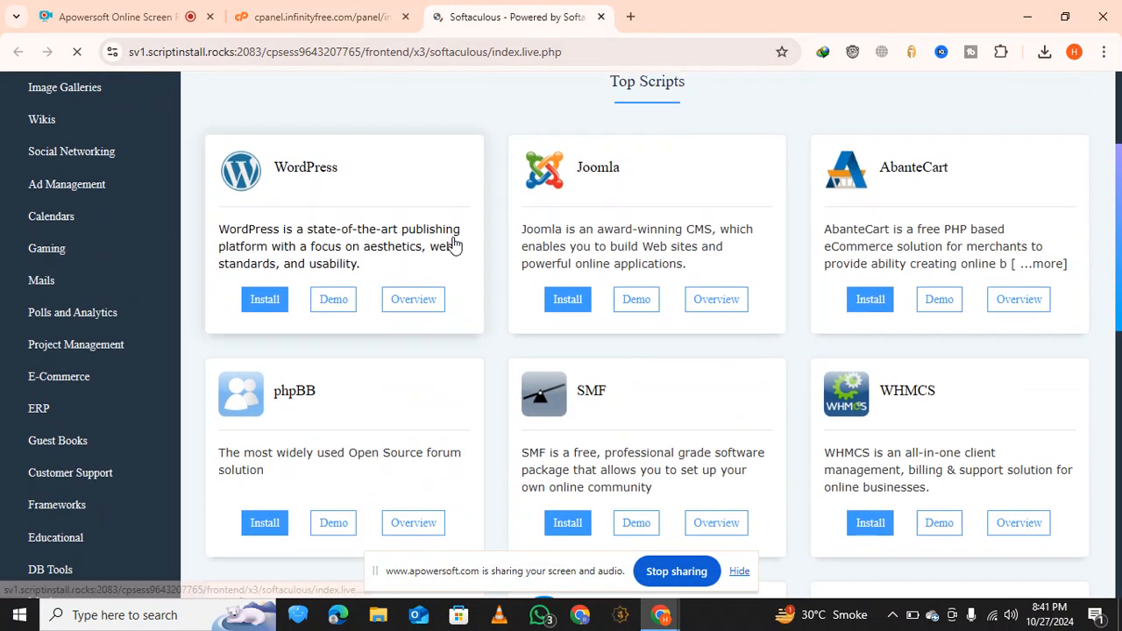
scroll(429, 242, up, 3)
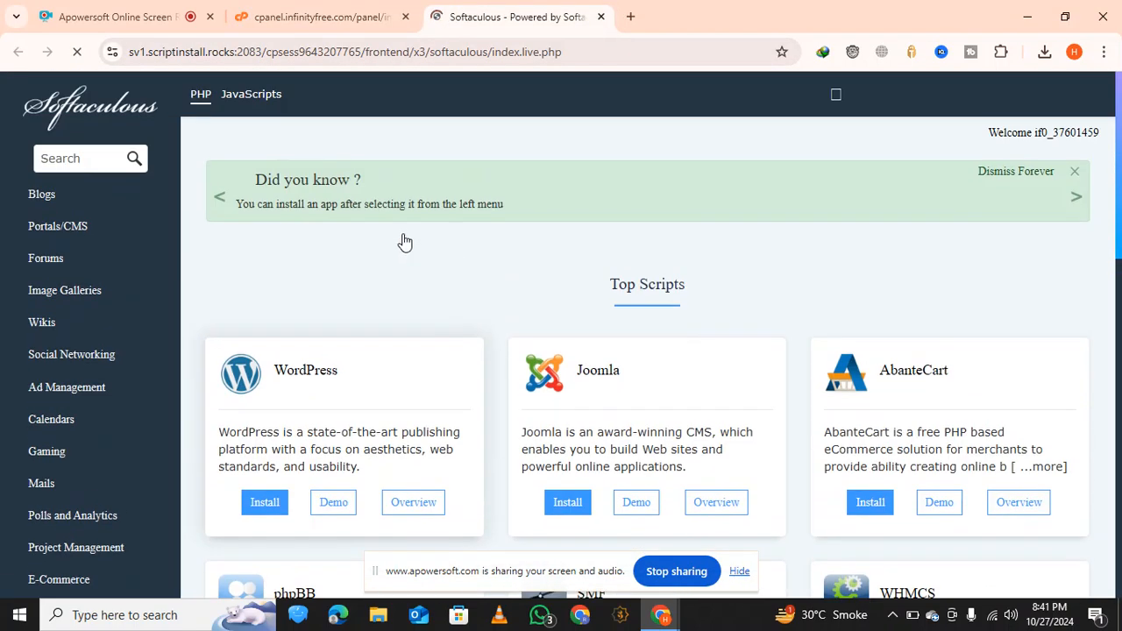
click(405, 17)
scroll(351, 150, down, 2)
scroll(292, 191, up, 1)
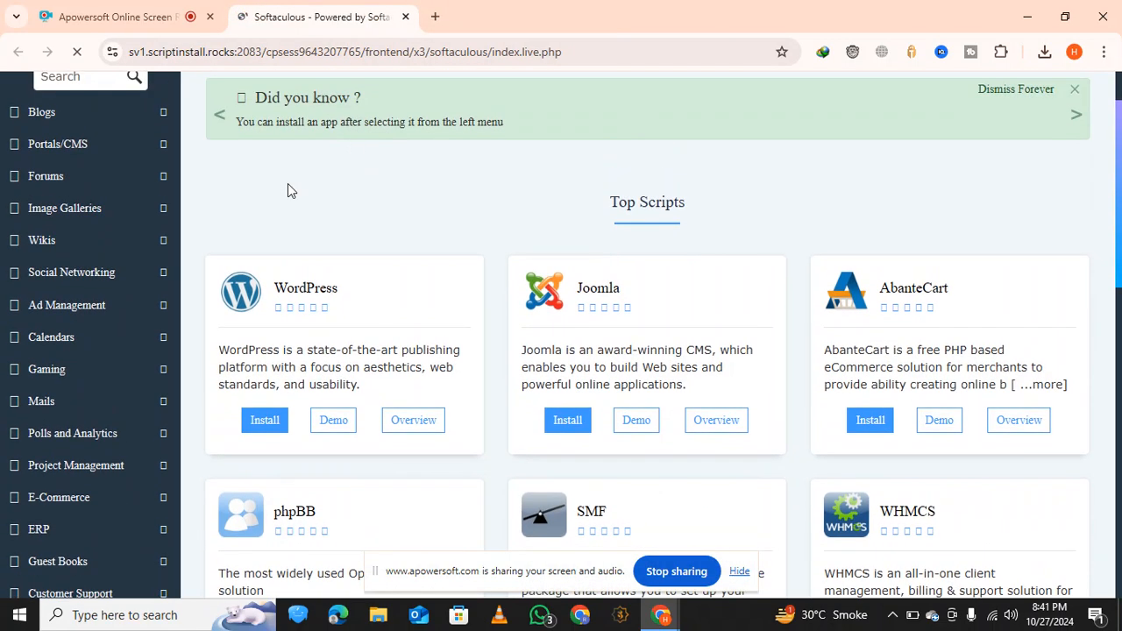
scroll(316, 329, down, 1)
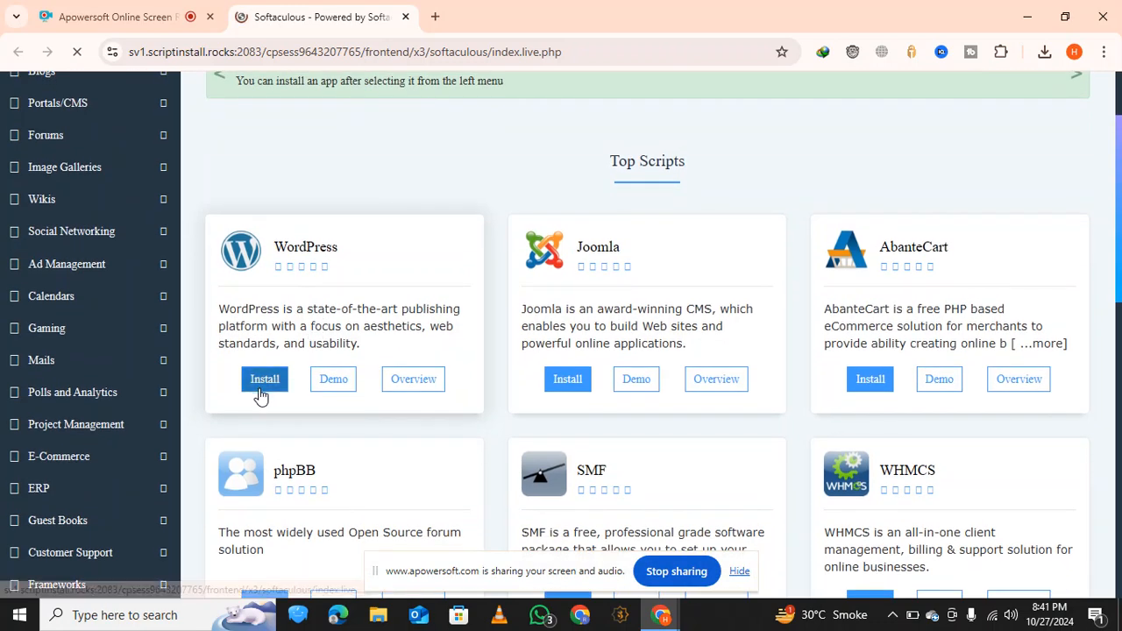
click(263, 395)
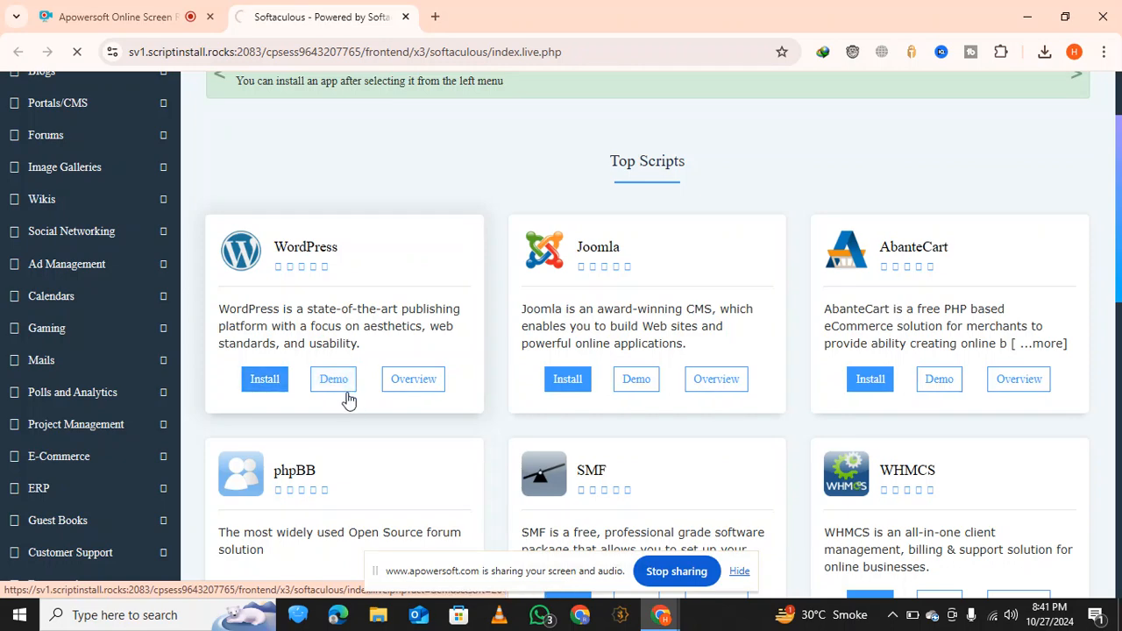
Review the WordPress setup options for the techsavy99.rf.gd domain and switch the form to Quick Install
scroll(346, 400, down, 2)
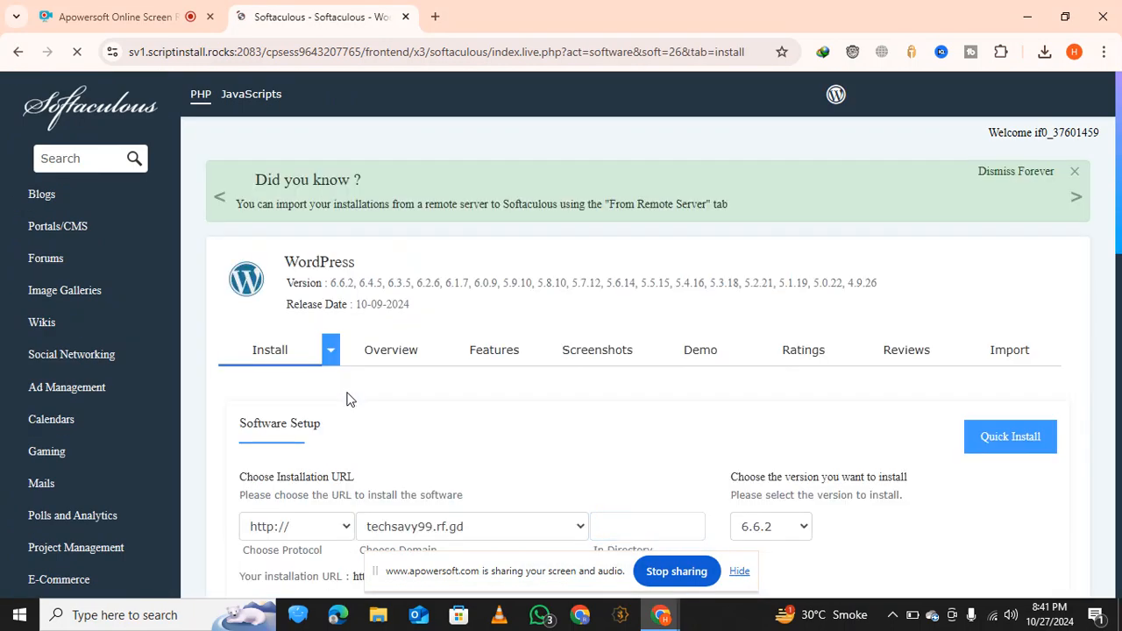
scroll(377, 368, down, 5)
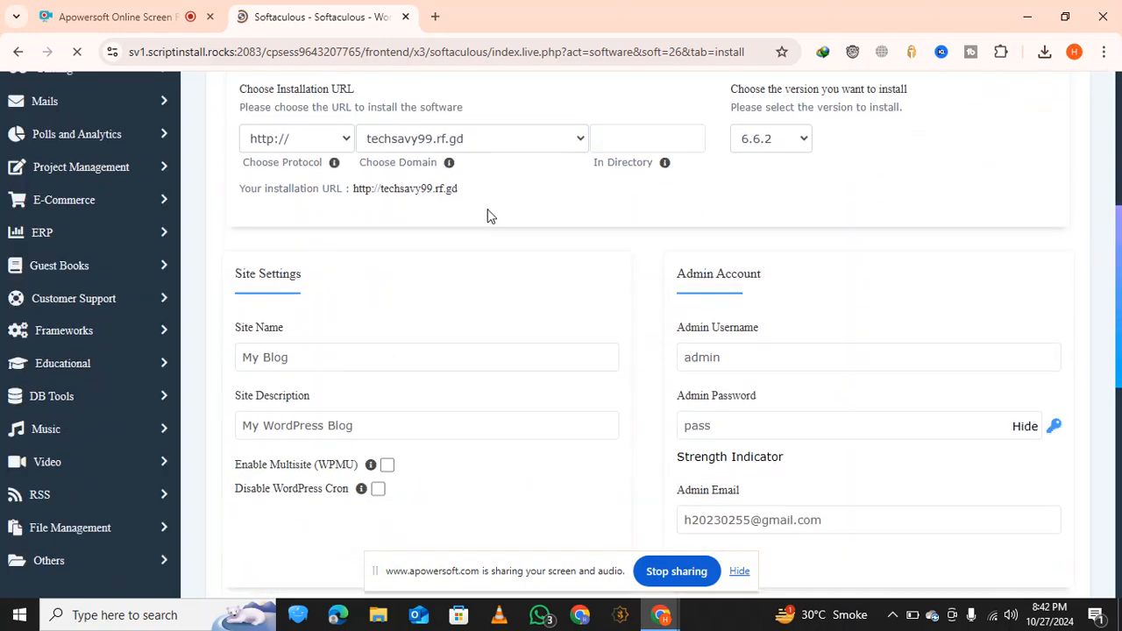
click(463, 141)
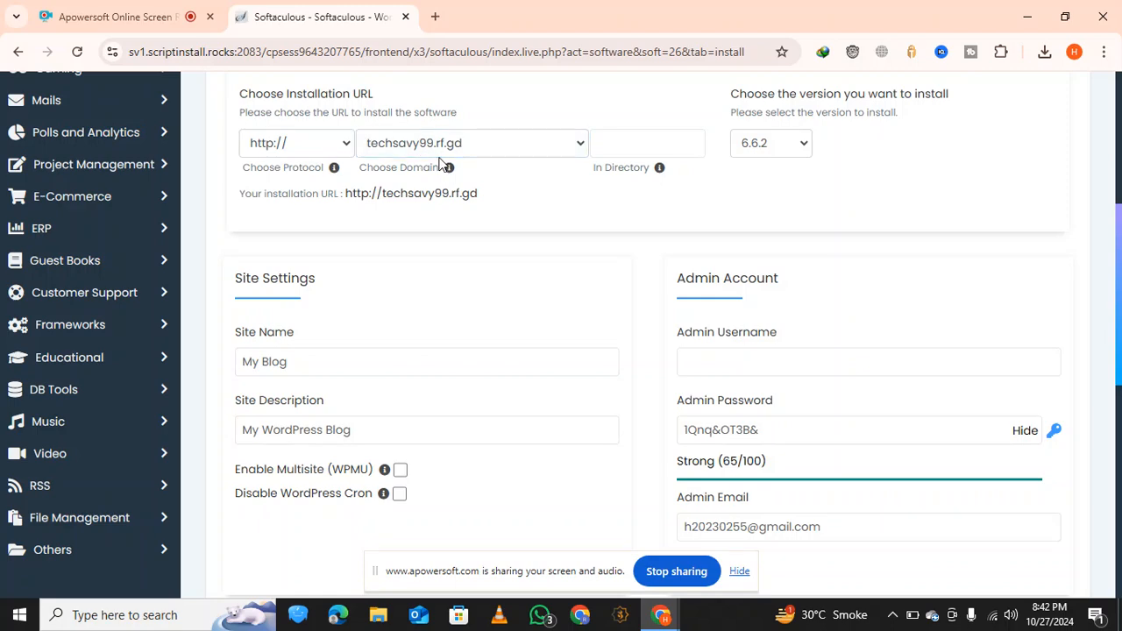
mouse_move(453, 171)
scroll(454, 170, down, 1)
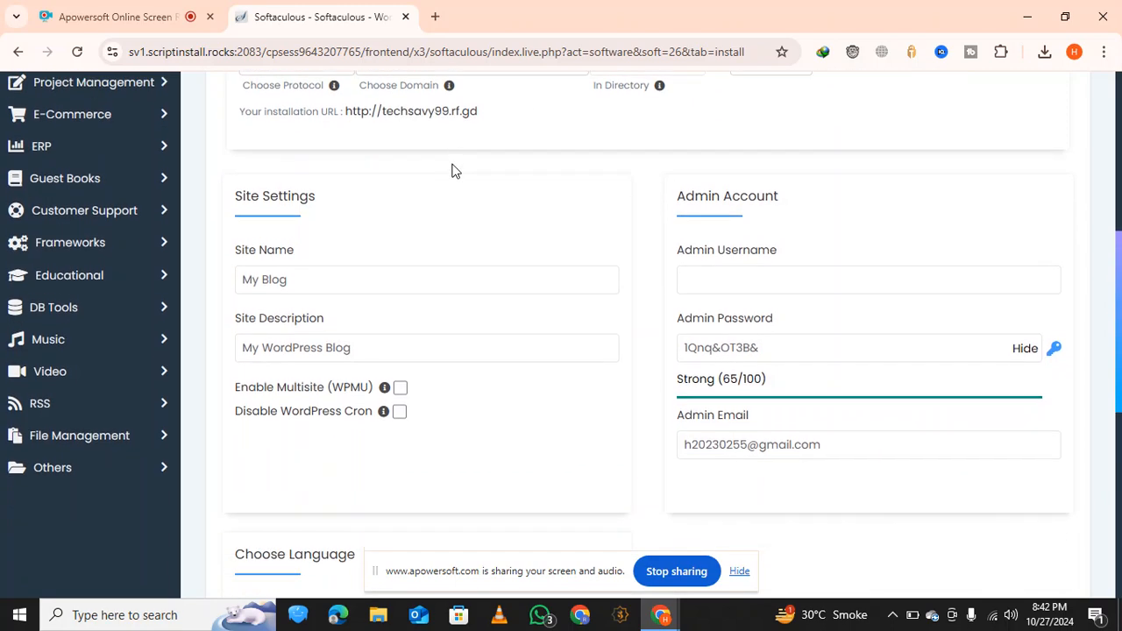
scroll(453, 170, up, 3)
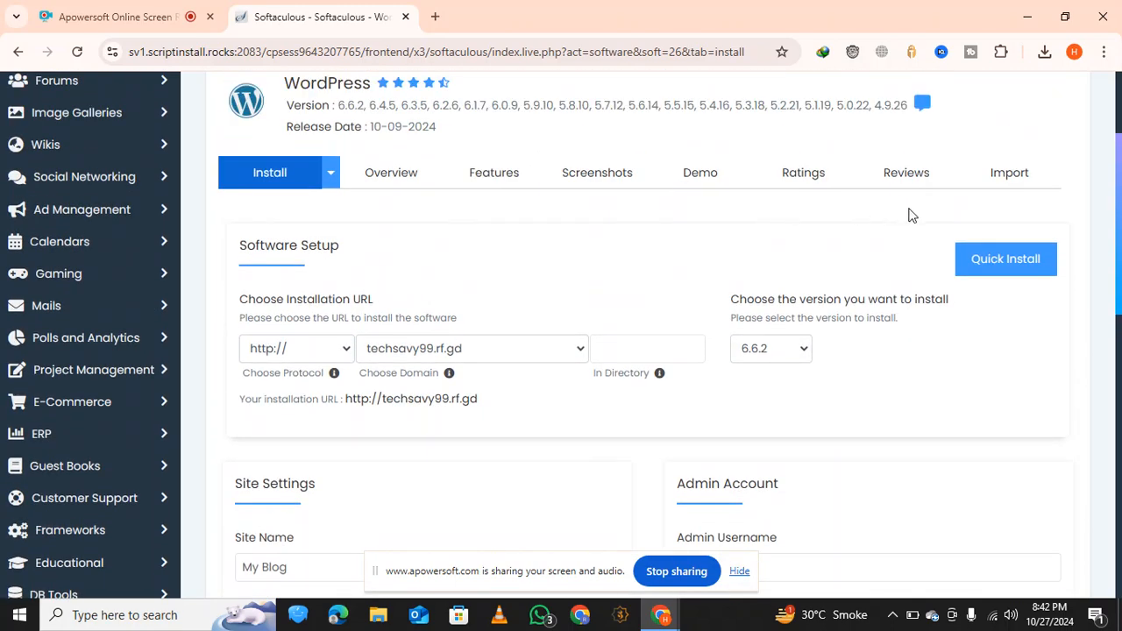
click(1004, 259)
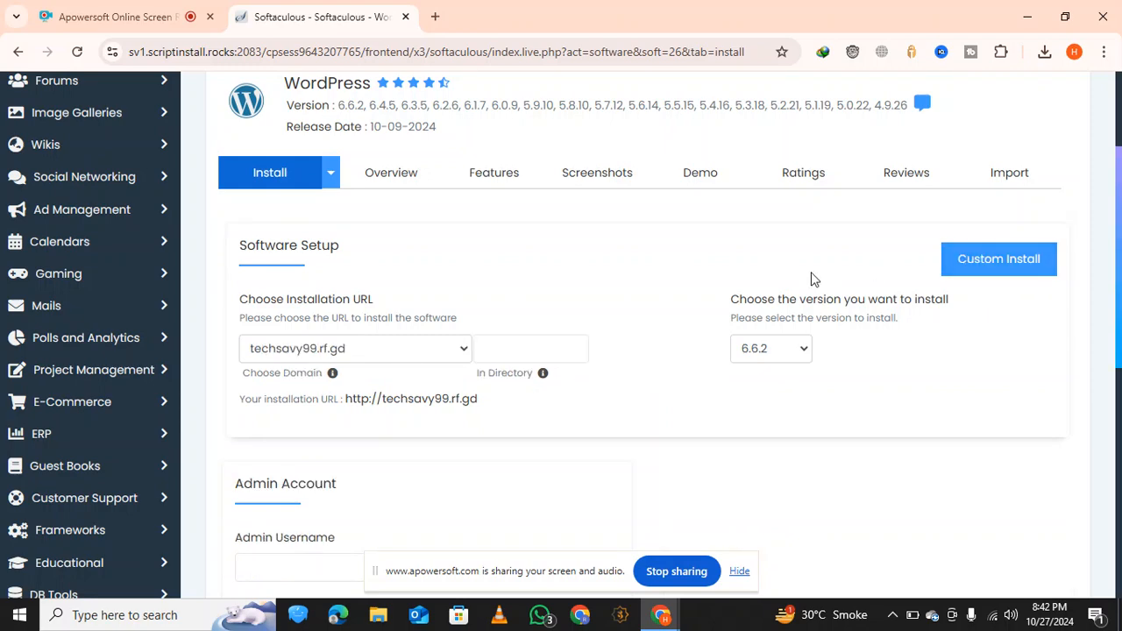
Set the WordPress Admin Username to admin
scroll(812, 279, down, 4)
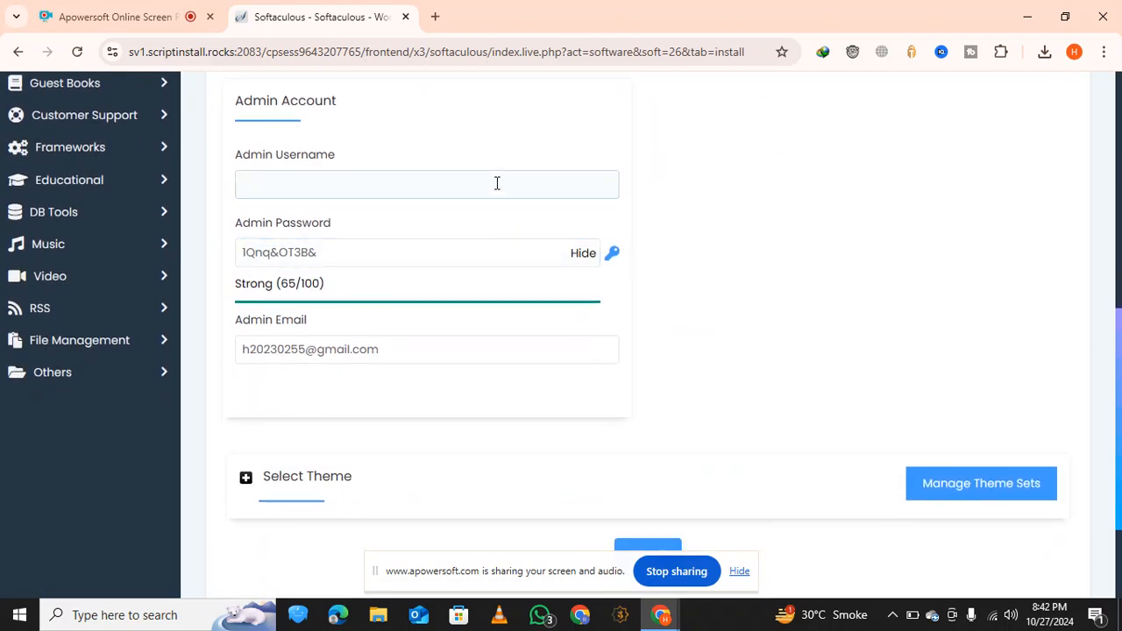
click(495, 182)
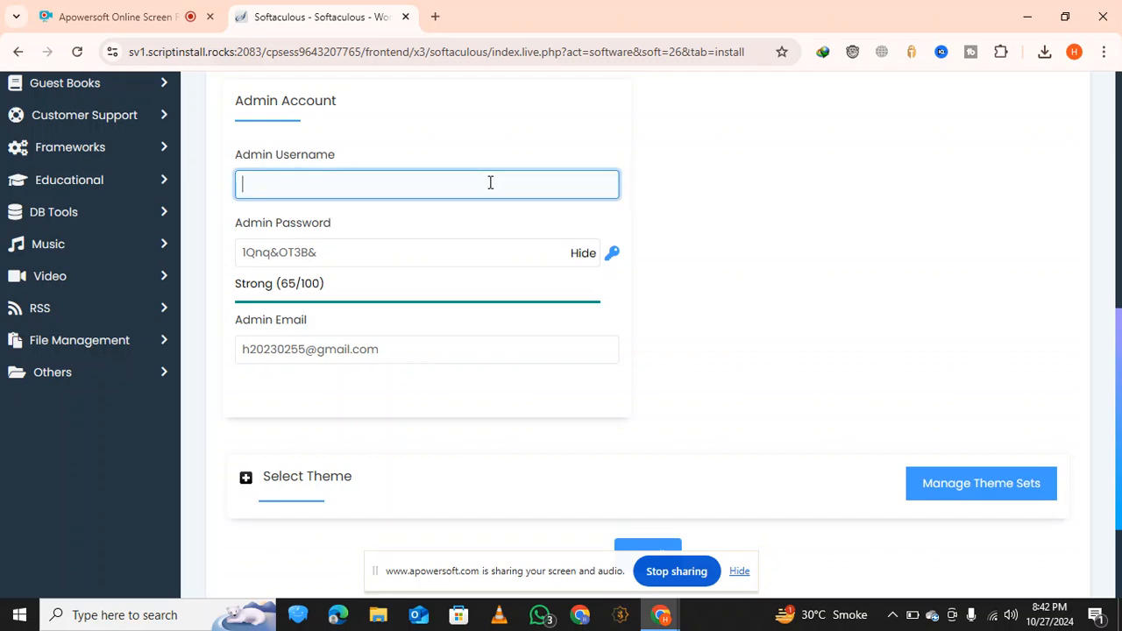
text(admin)
Replace the generated Admin Password with a custom admin password
click(425, 248)
key(ctrl+a)
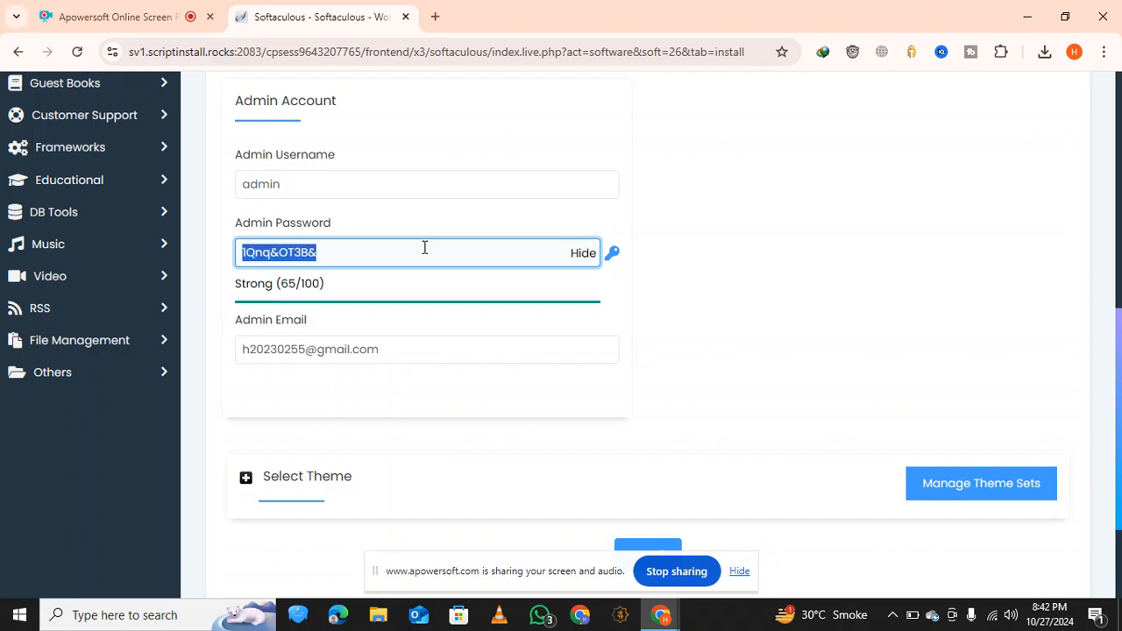
key(BackSpace)
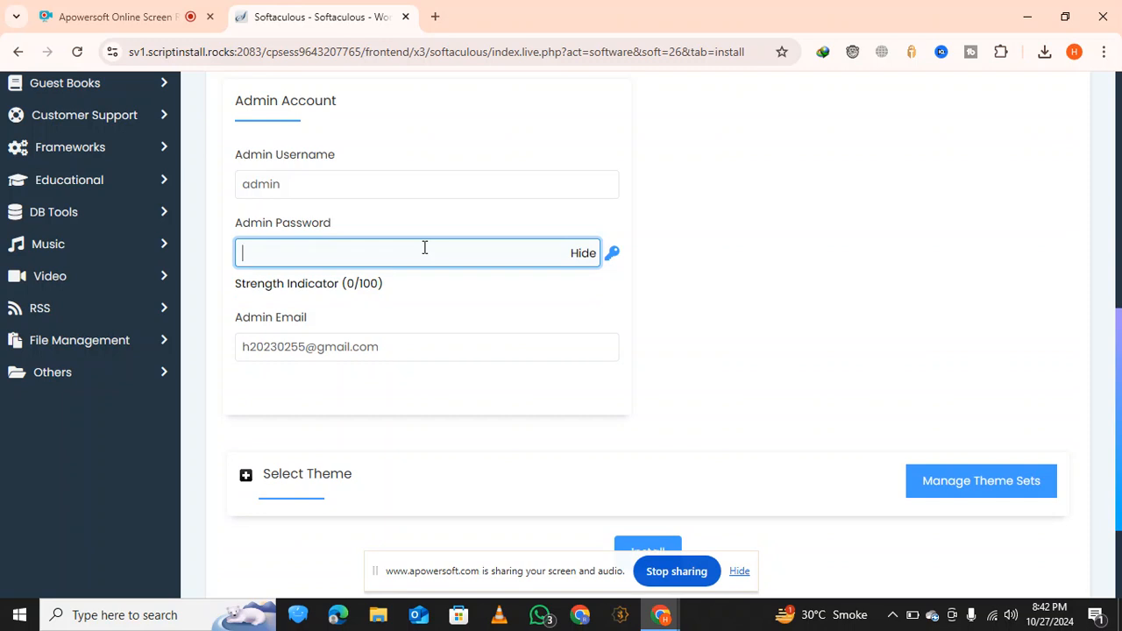
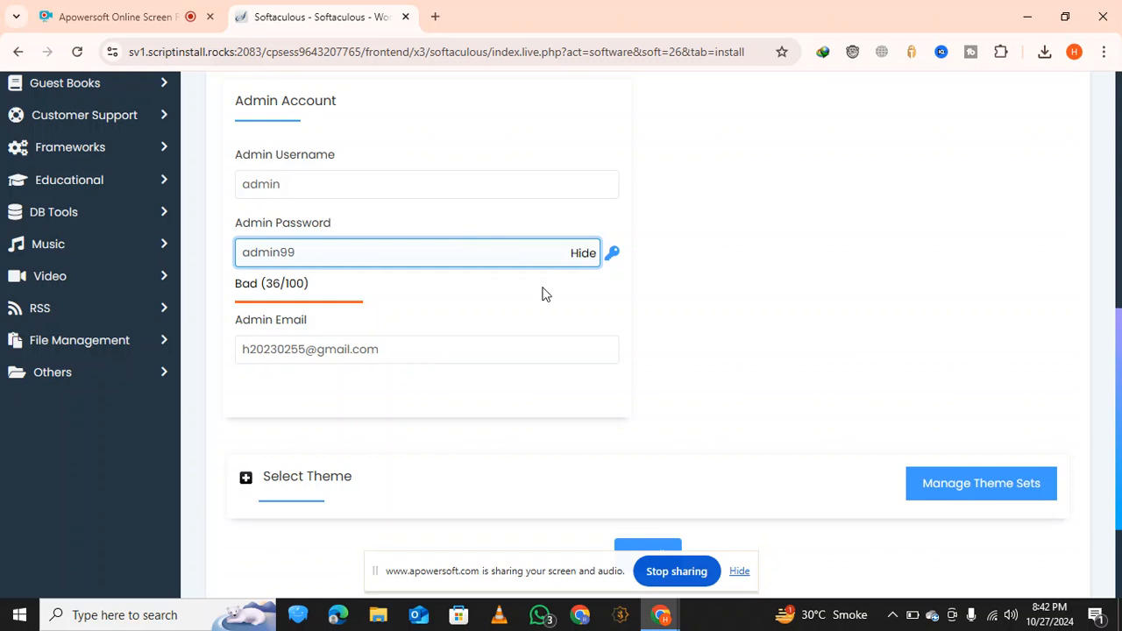
Submit the Quick Install form to install WordPress on techsavy99.rf.gd with the entered admin account
scroll(542, 294, down, 1)
scroll(542, 294, up, 1)
scroll(542, 294, down, 1)
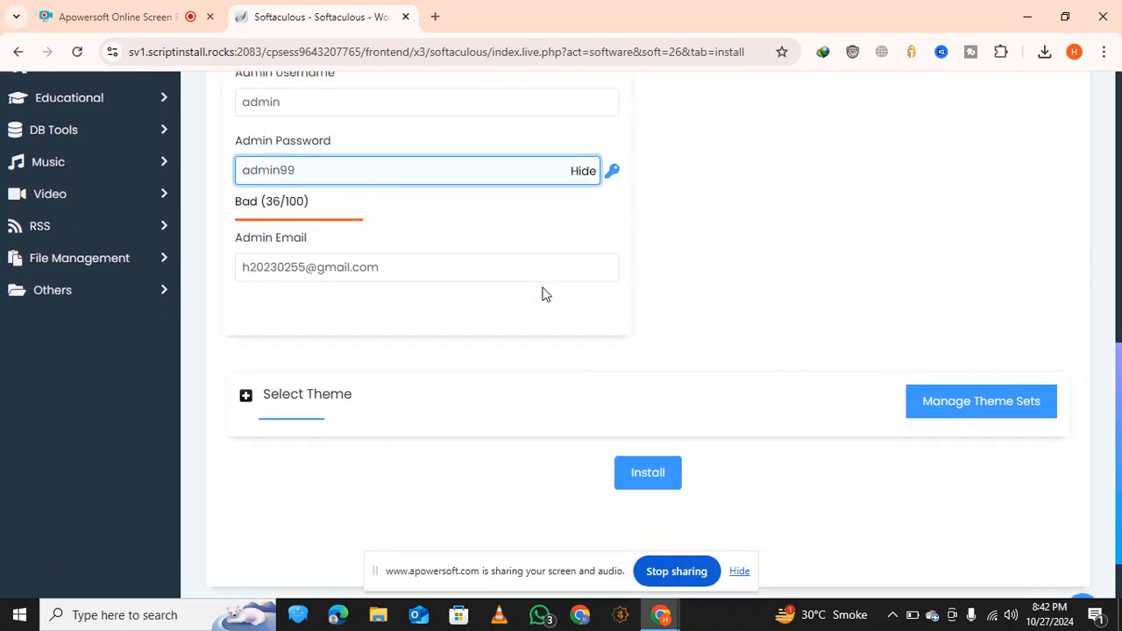
scroll(542, 294, down, 1)
click(647, 396)
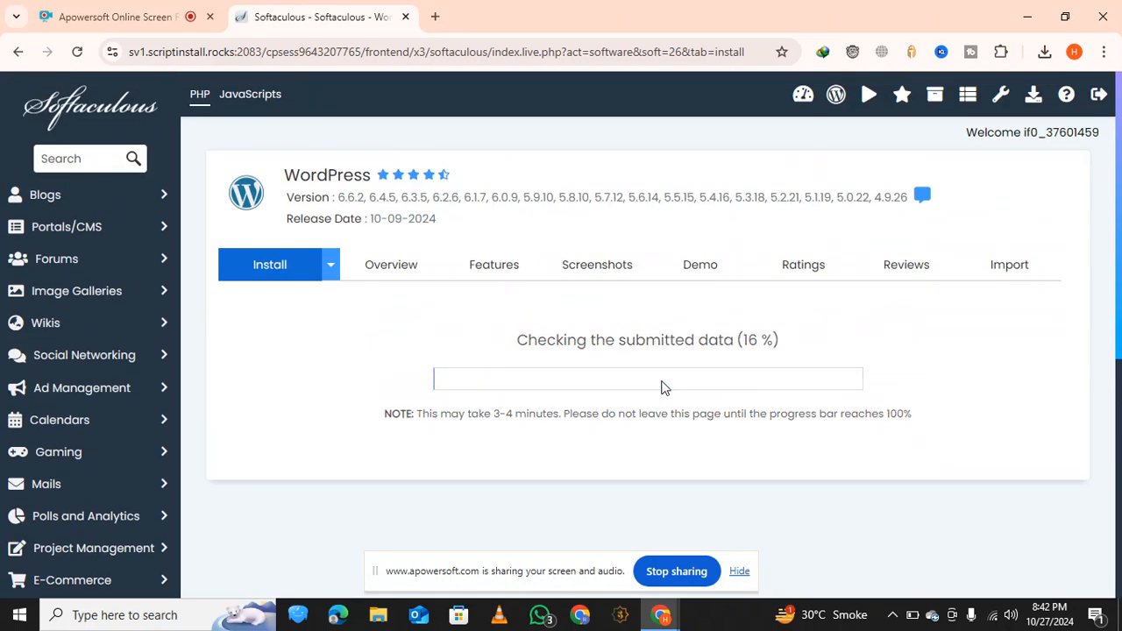
Examine the installation messages and check the domains offered for the installation URL, keeping techsavy99.rf.gd
scroll(593, 386, down, 2)
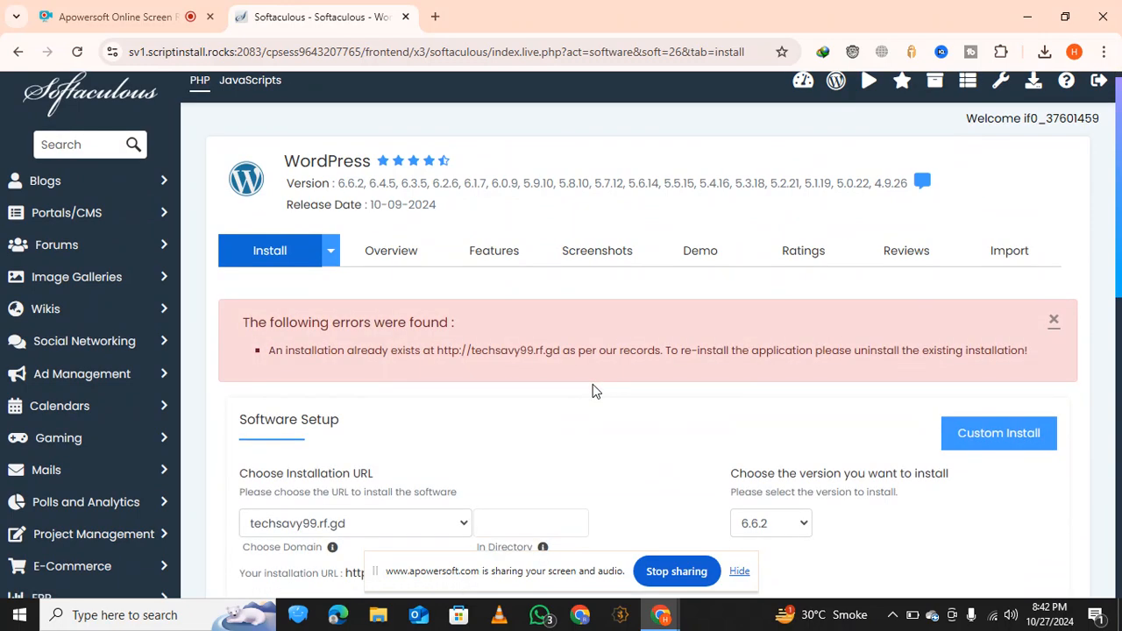
scroll(593, 391, down, 1)
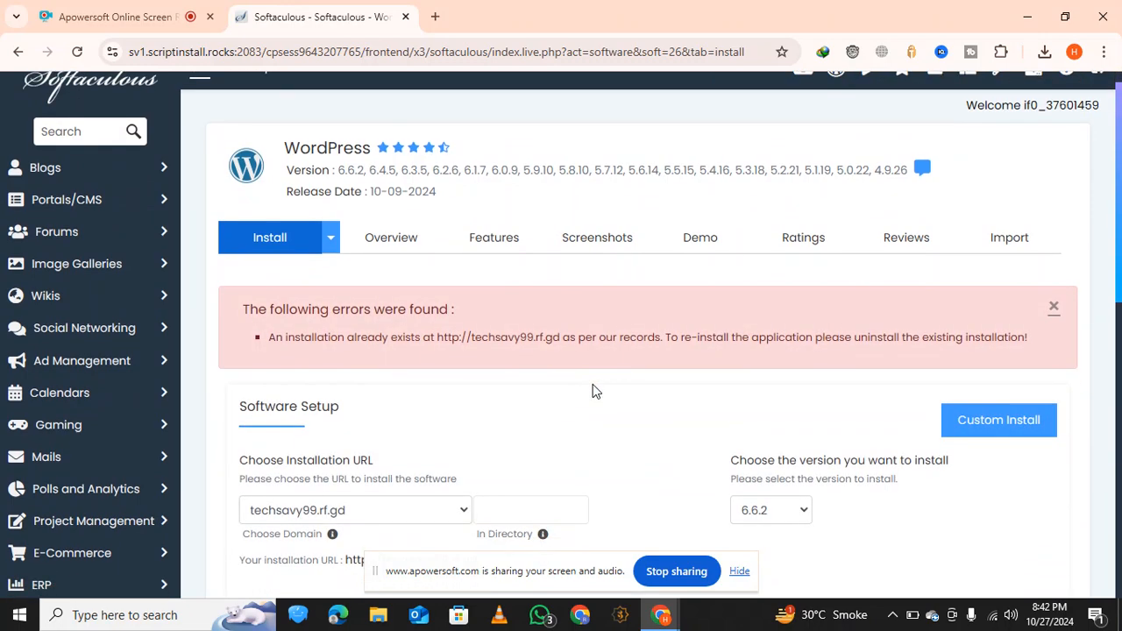
scroll(593, 390, down, 1)
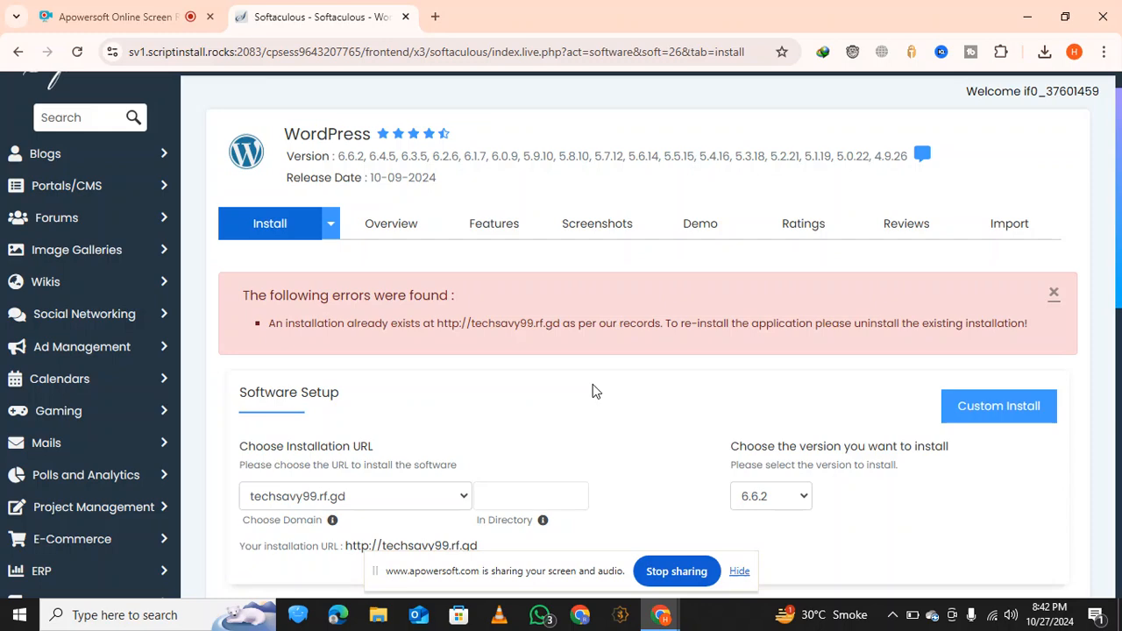
scroll(592, 391, down, 3)
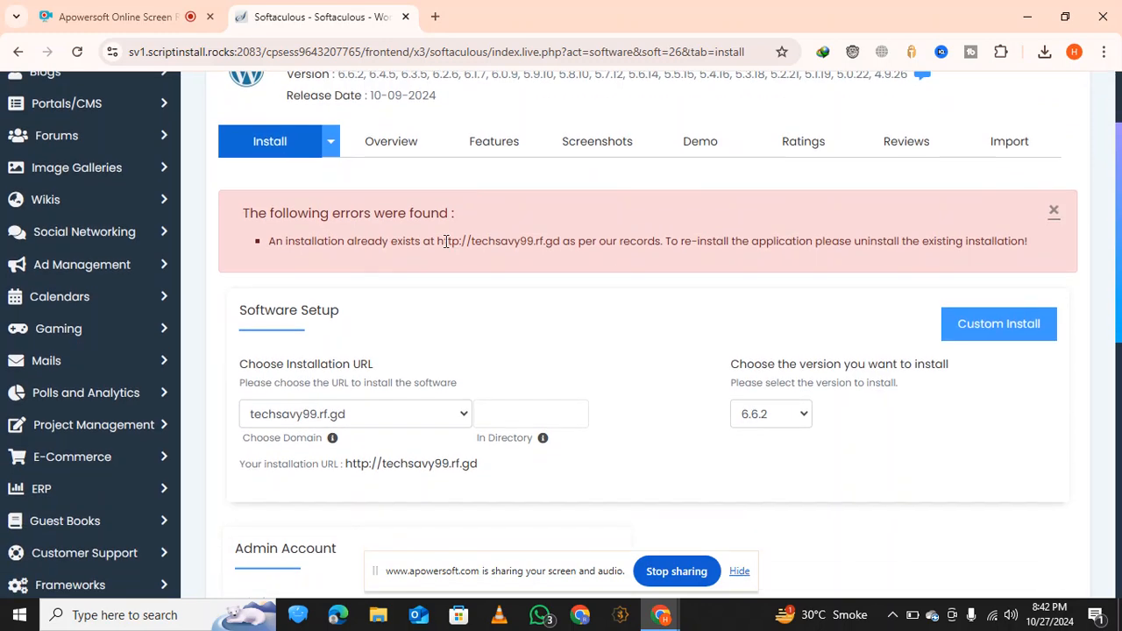
scroll(461, 290, down, 1)
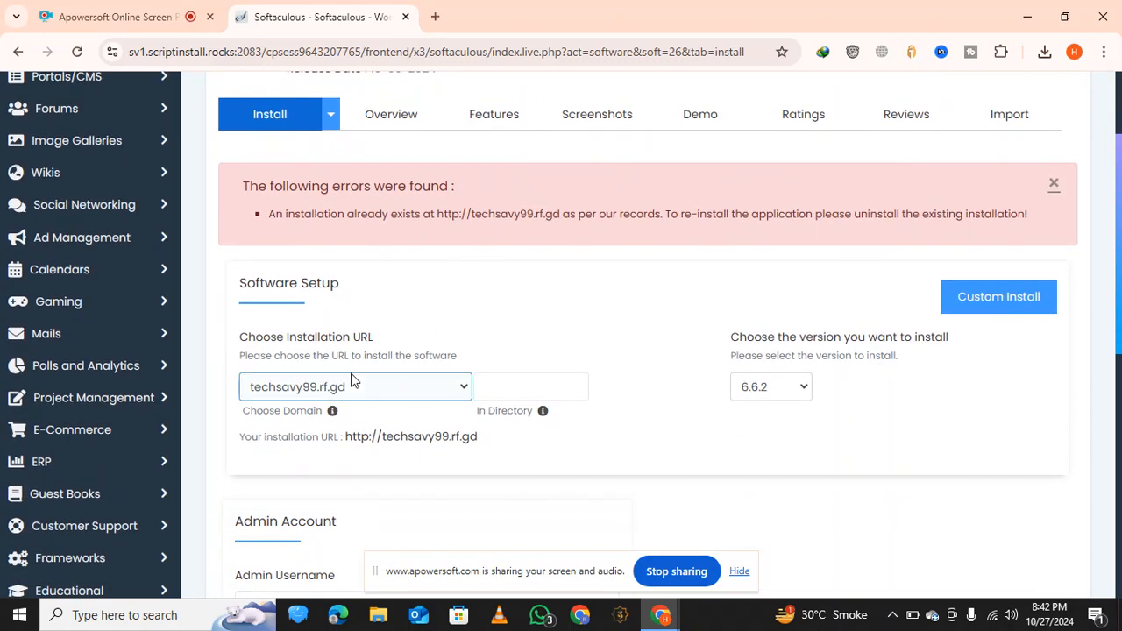
click(355, 387)
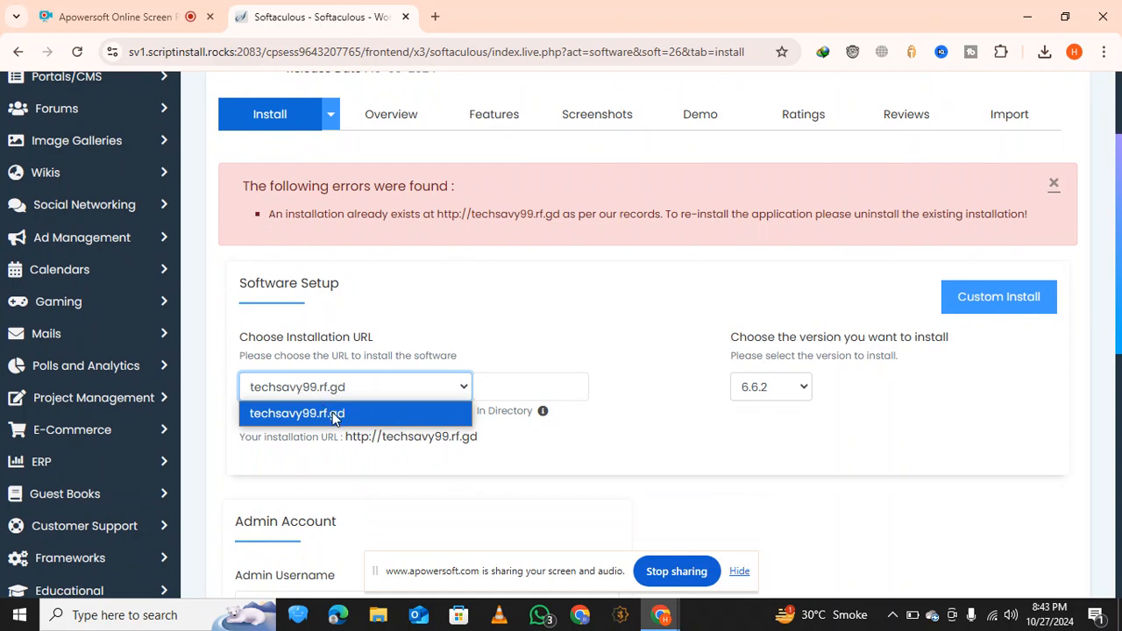
click(313, 413)
click(301, 396)
Open the techsavy99.rf.gd website in a new browser tab
click(435, 17)
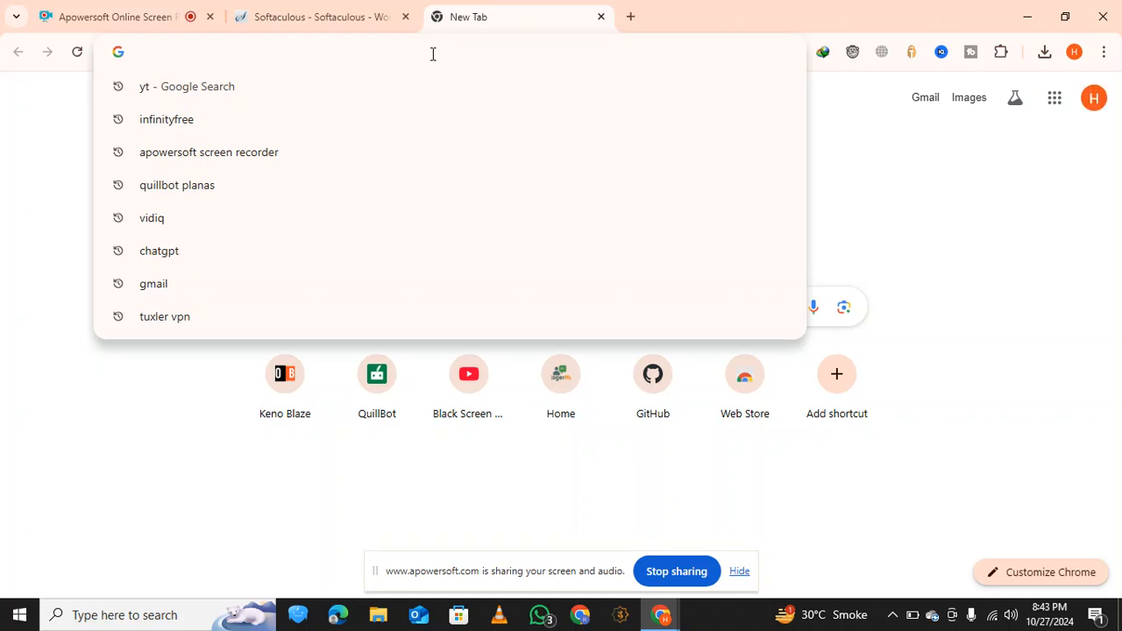
text(techsav)
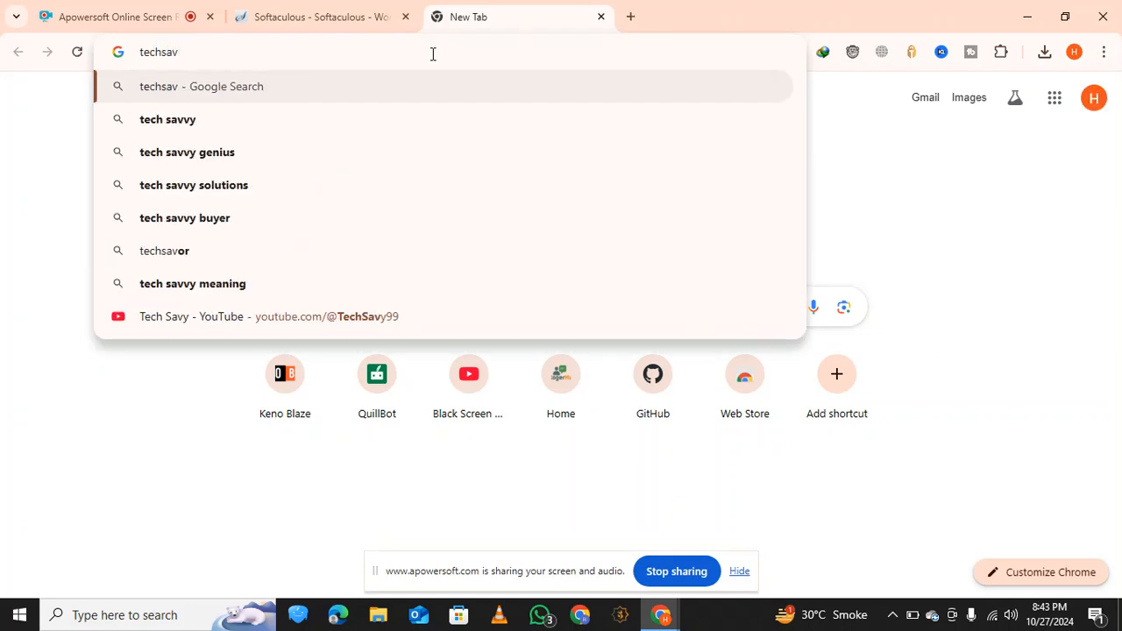
text(y99)
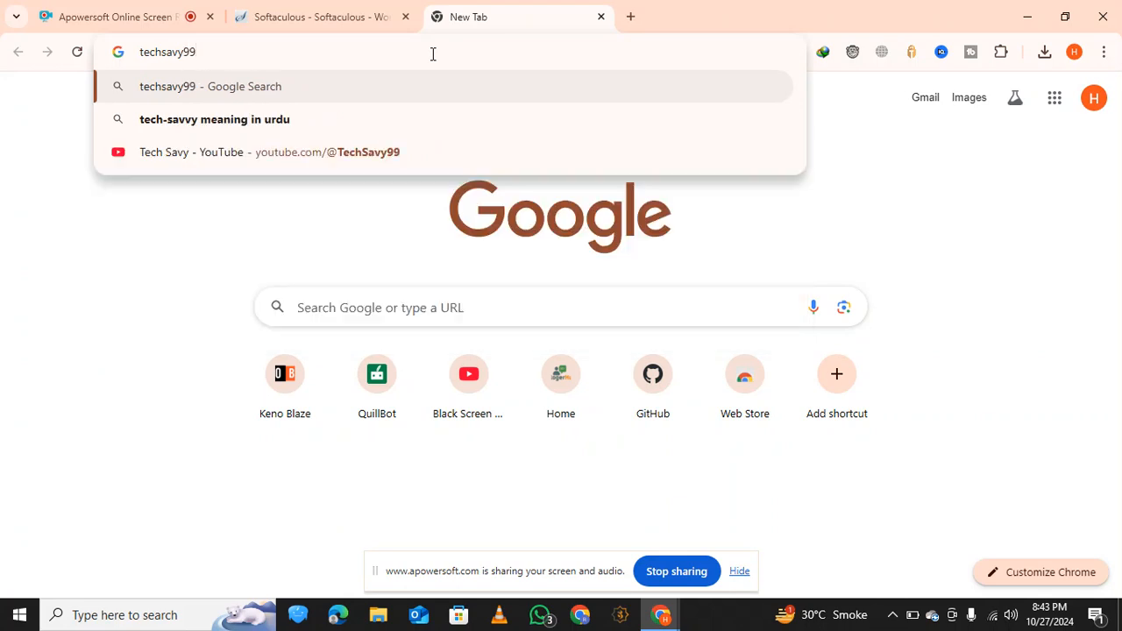
text(.rf)
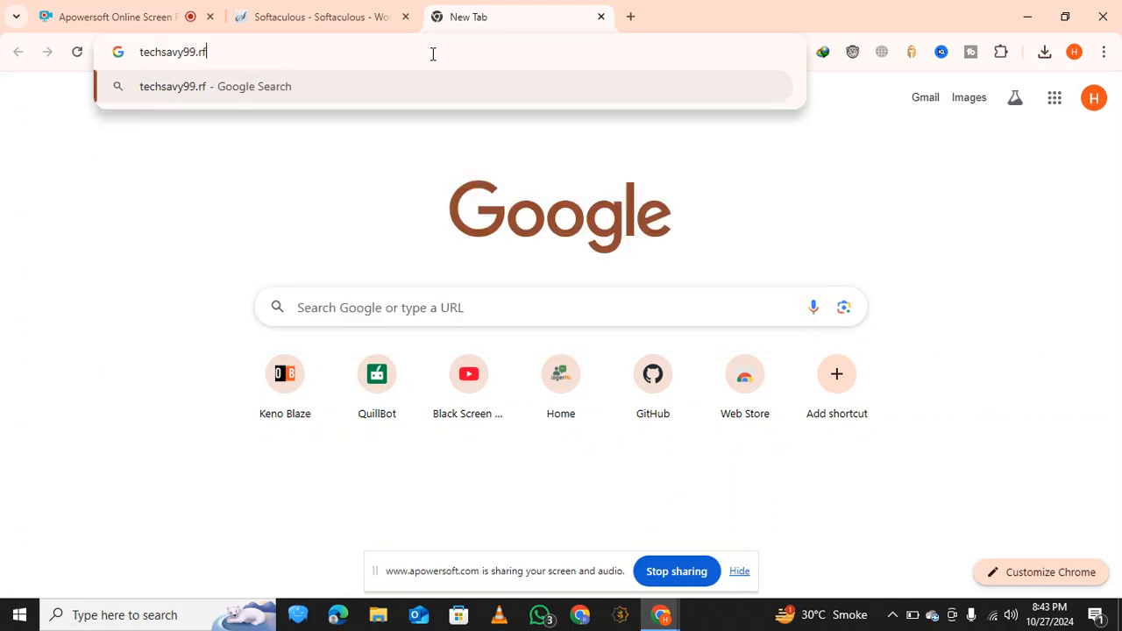
text(.gd)
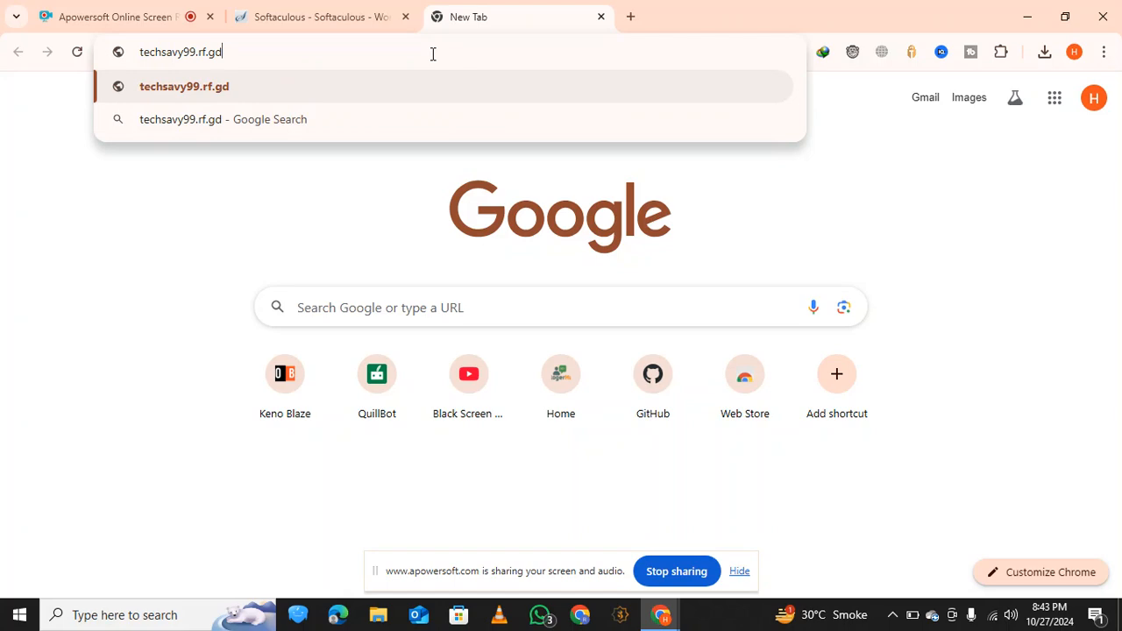
key(Return)
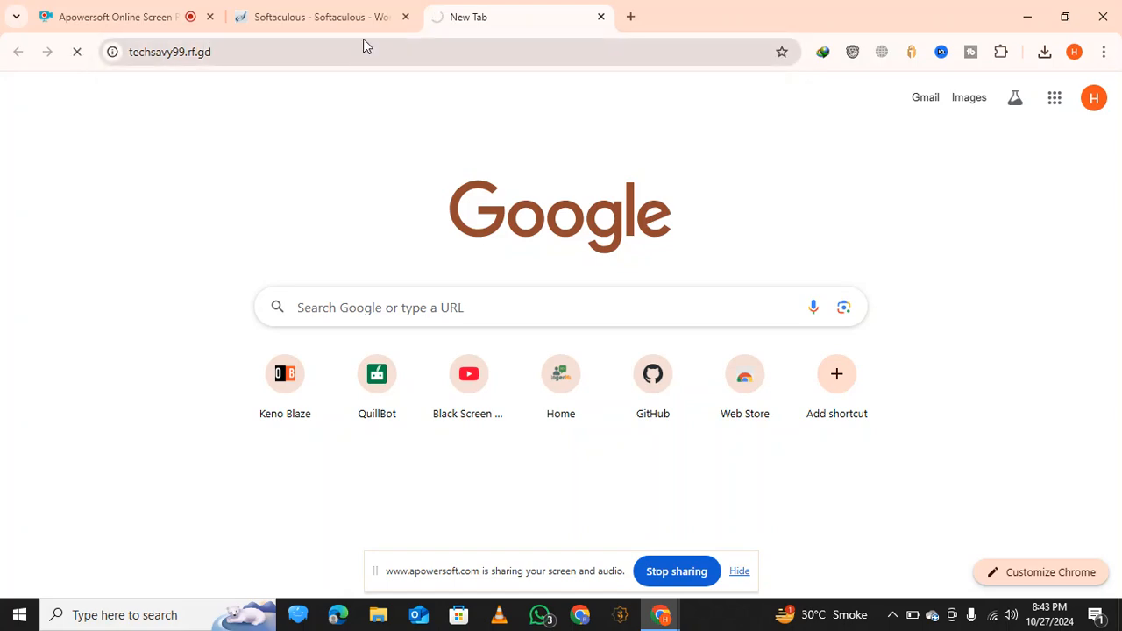
click(381, 9)
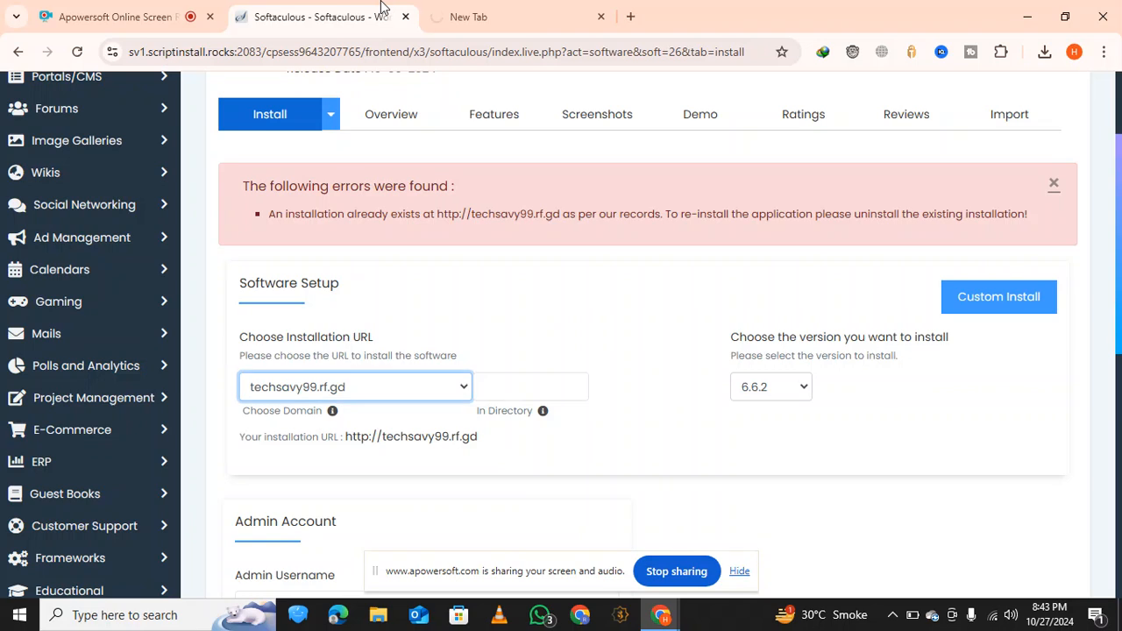
click(513, 10)
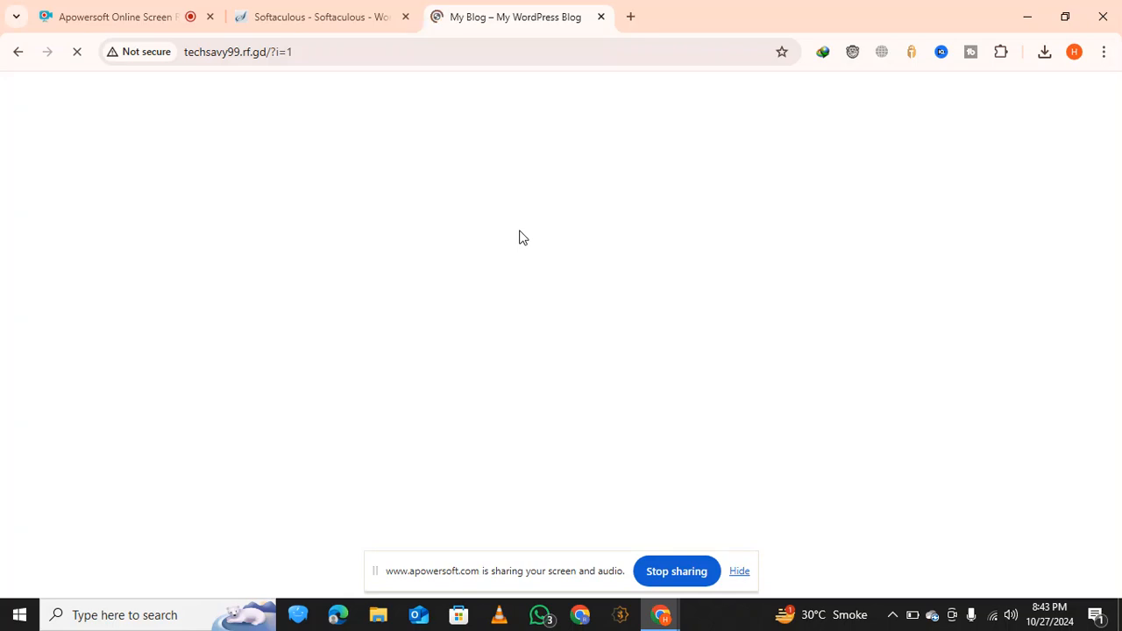
Close the Softaculous page and look through the new WordPress blog's home page
click(349, 17)
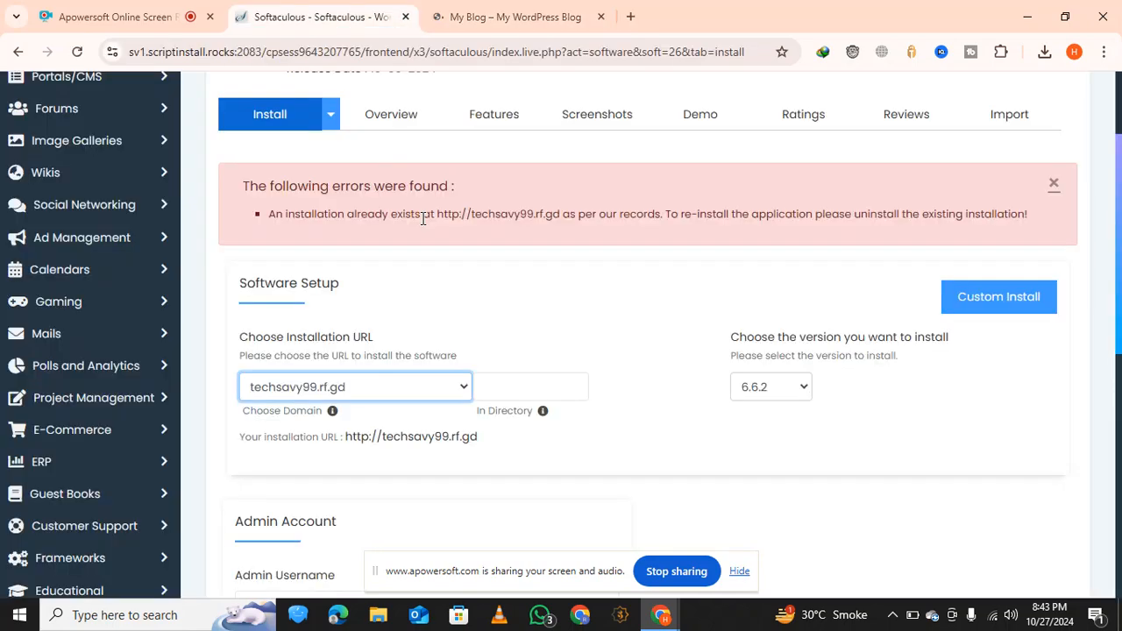
scroll(466, 413, down, 10)
scroll(466, 414, up, 10)
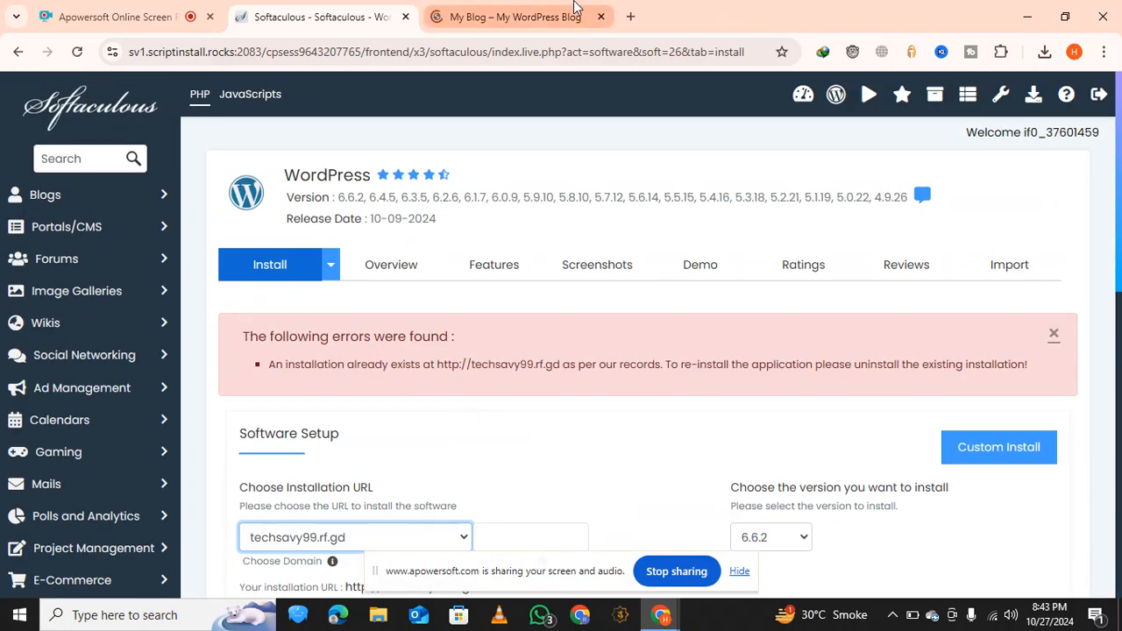
click(515, 17)
click(406, 17)
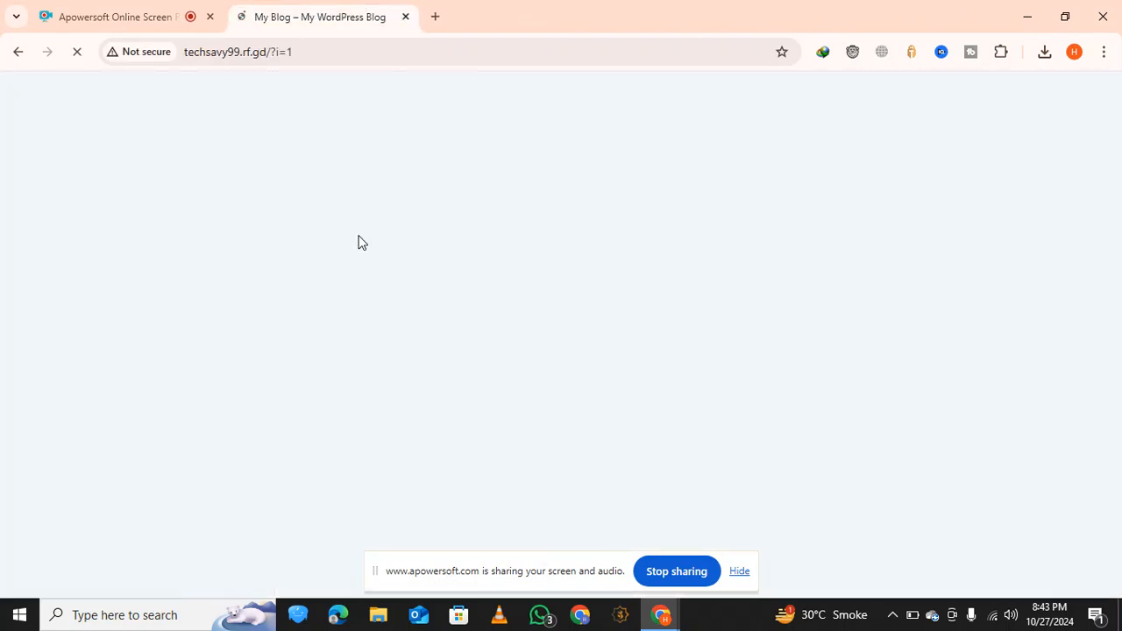
click(446, 51)
click(434, 184)
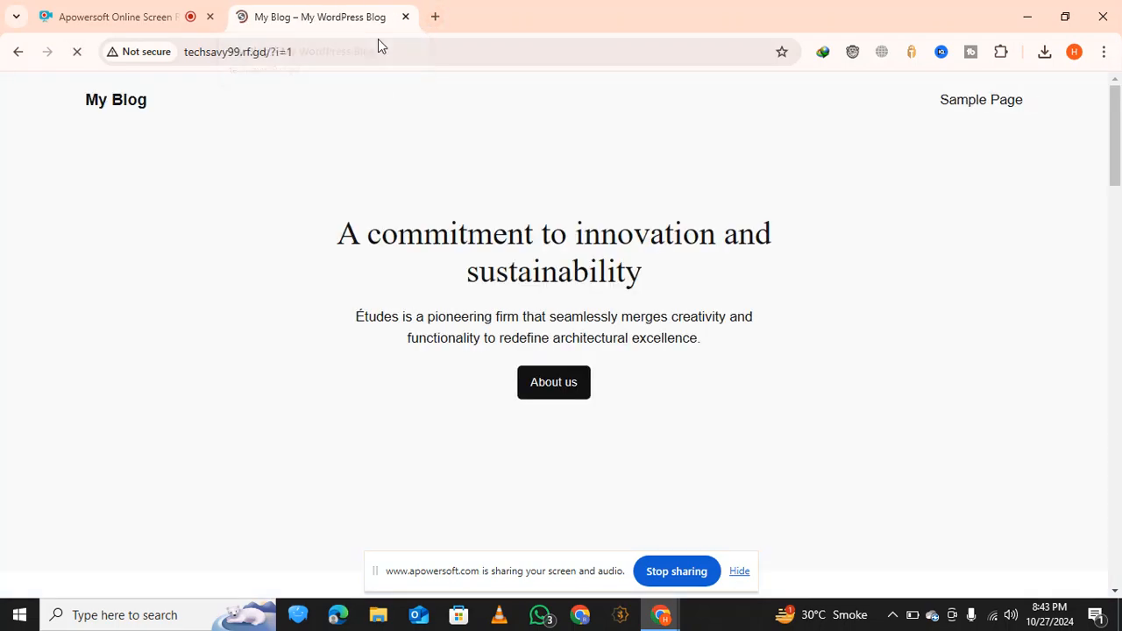
scroll(501, 175, down, 10)
scroll(500, 178, down, 5)
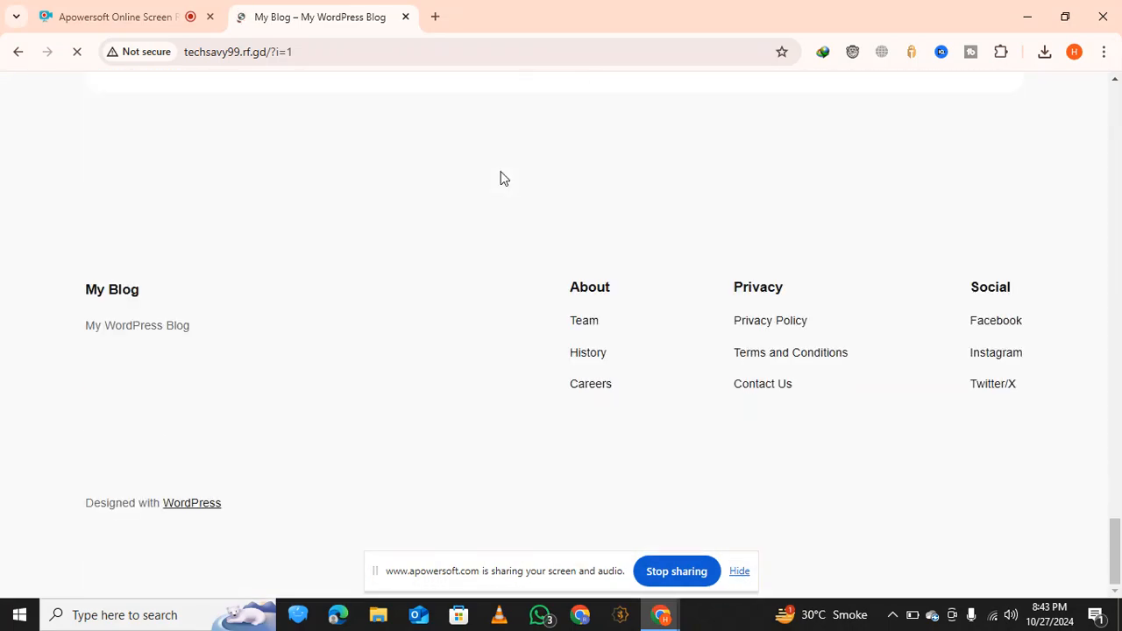
scroll(500, 178, up, 15)
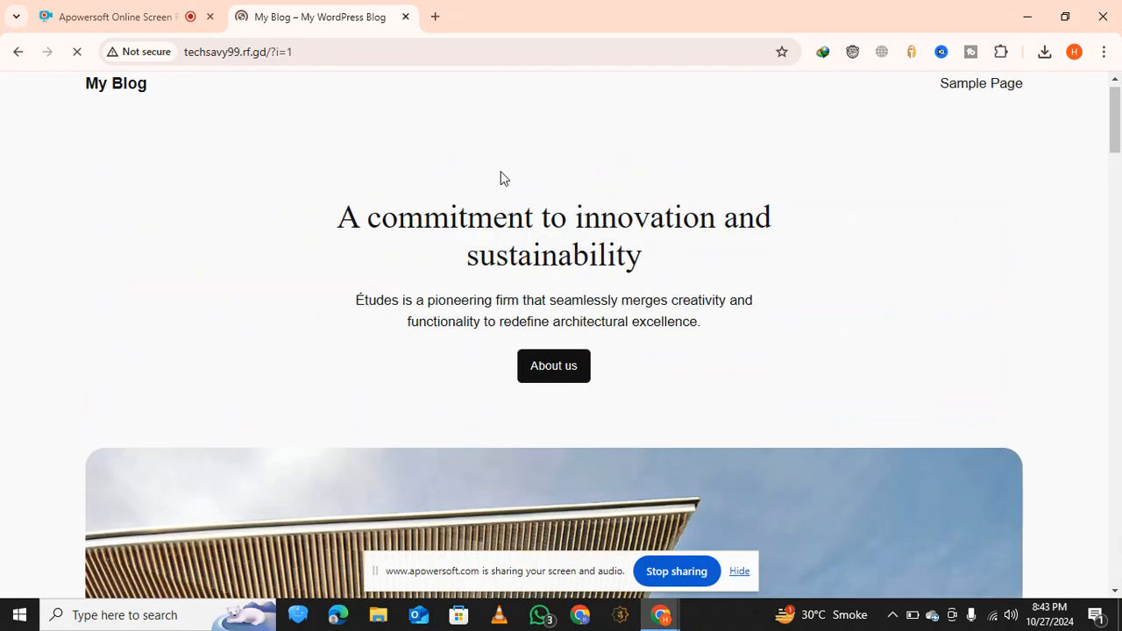
Open the WordPress admin login page at techsavy99.rf.gd/wp-admin
click(518, 58)
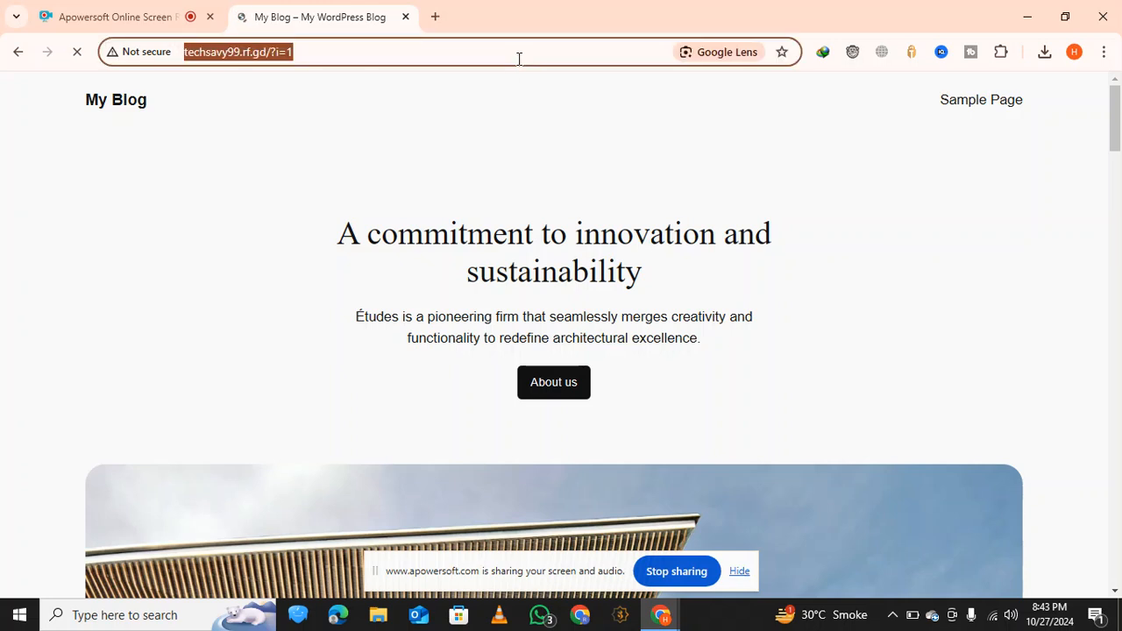
click(518, 58)
key(BackSpace)
key(BackSpace)
key(BackSpace)
key(BackSpace)
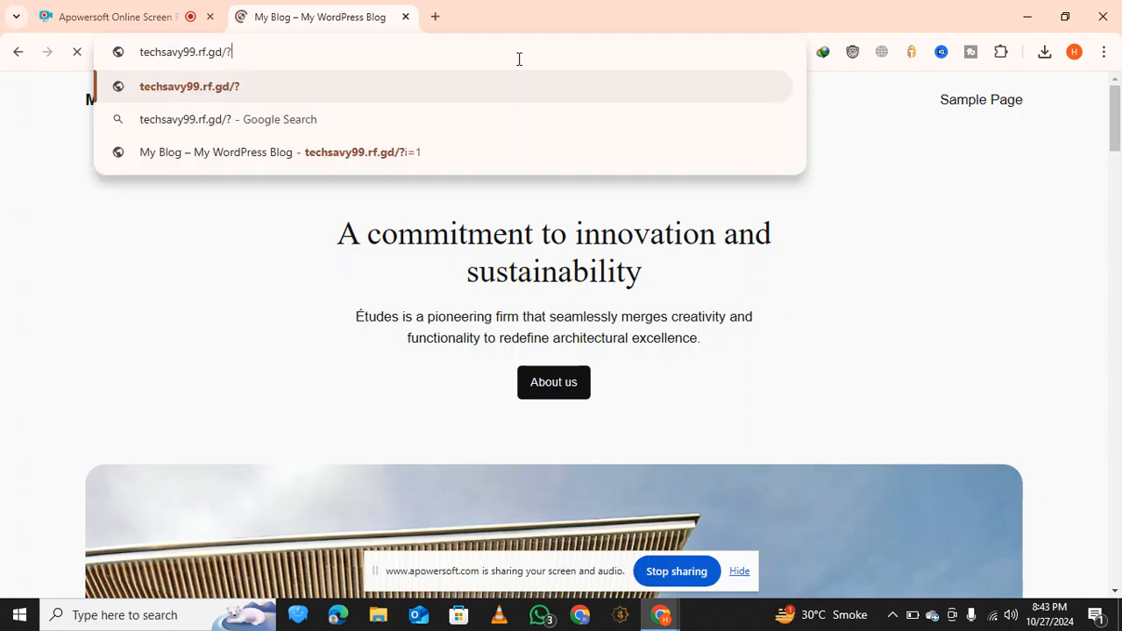
key(BackSpace)
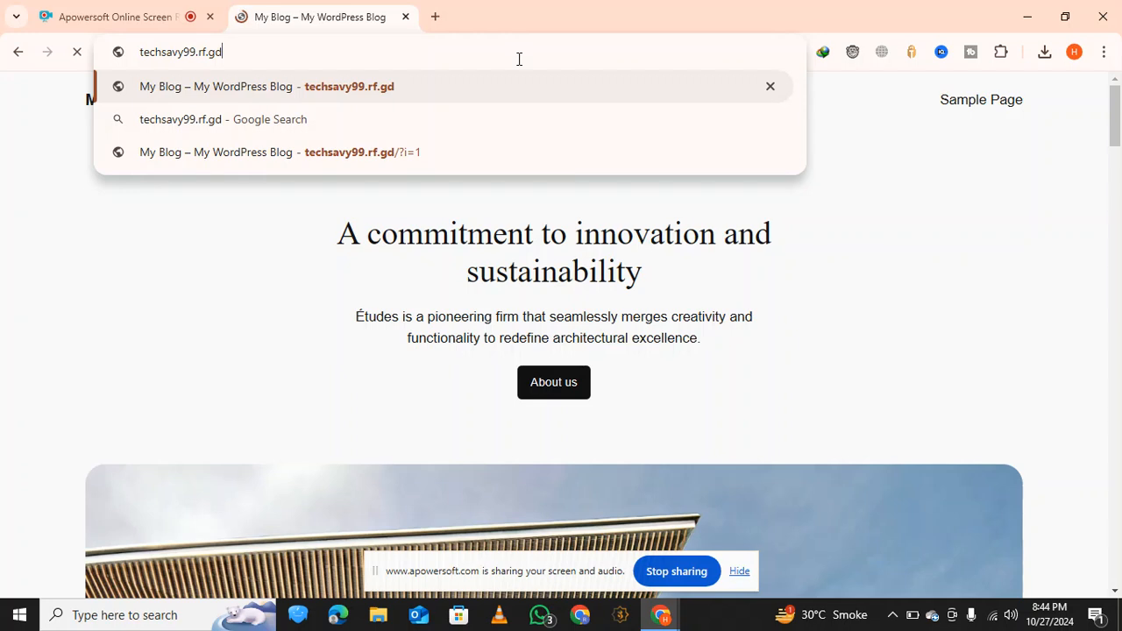
text(/)
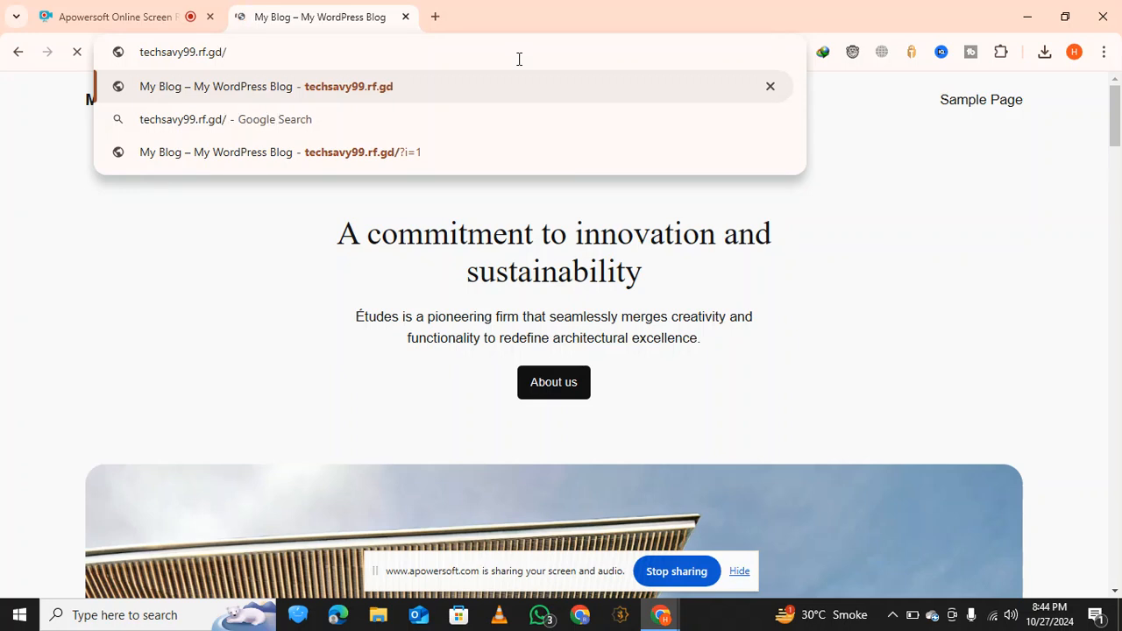
text(wp)
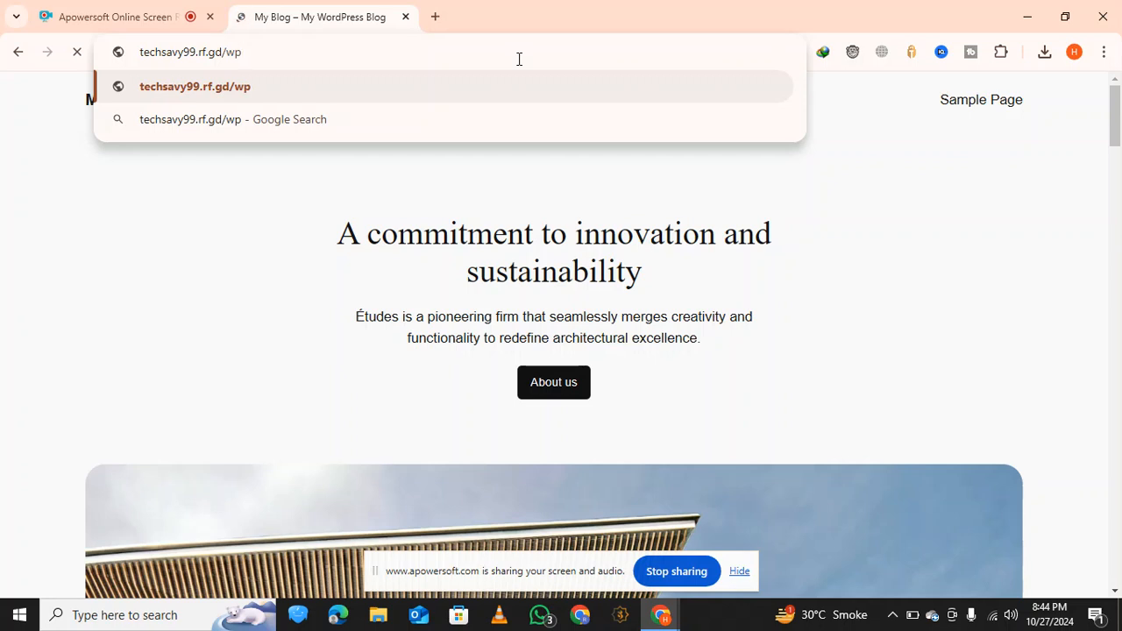
text(_)
key(BackSpace)
text(-)
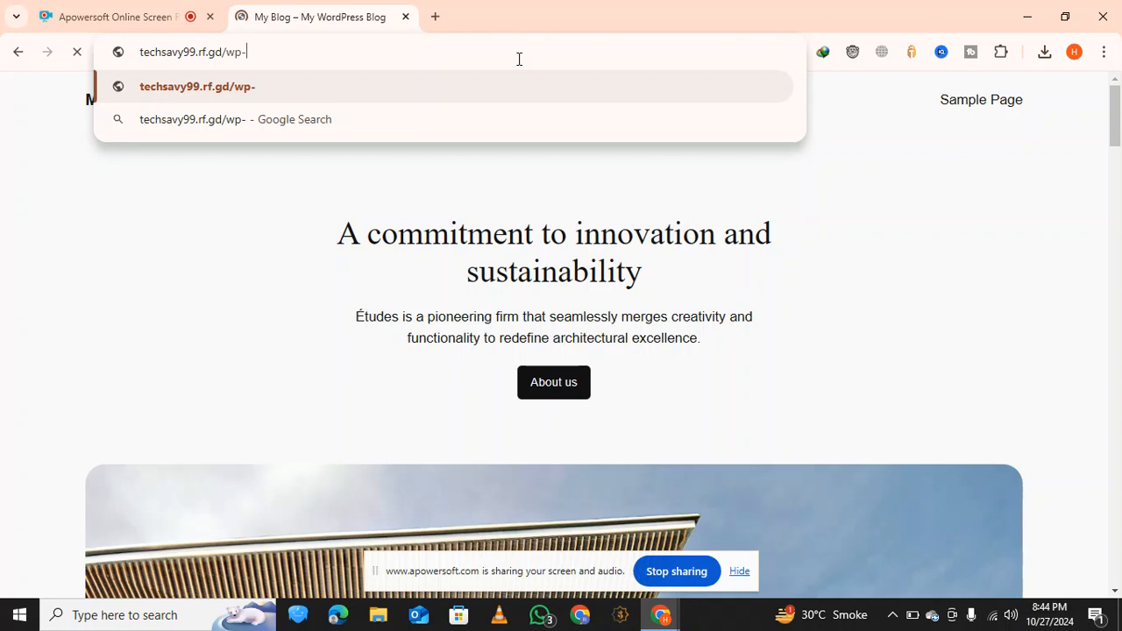
text(admin)
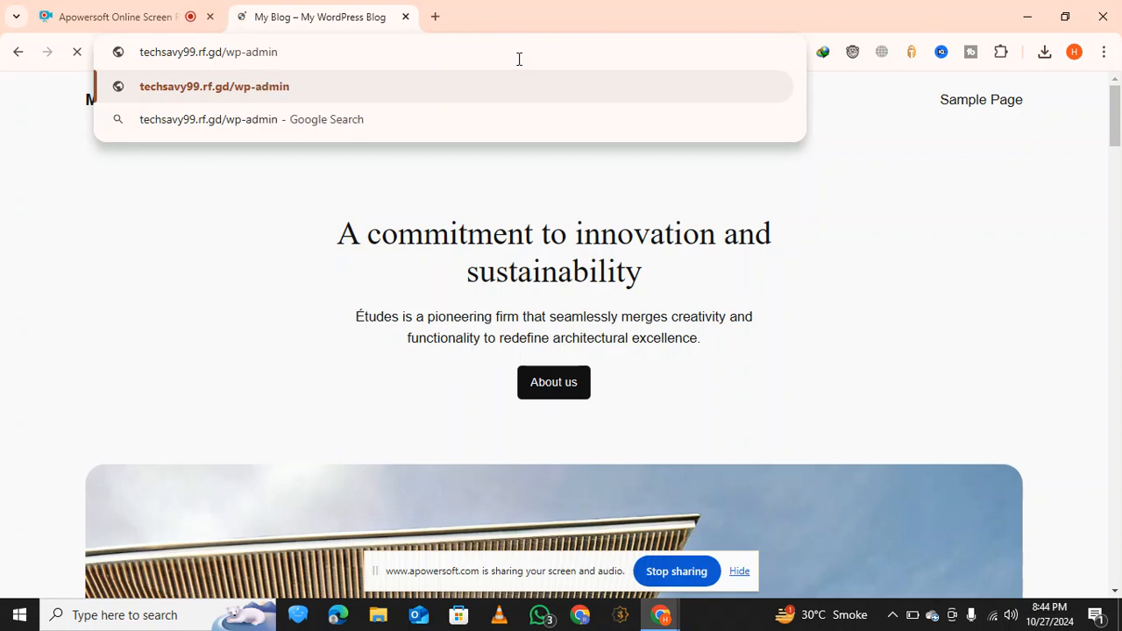
key(Return)
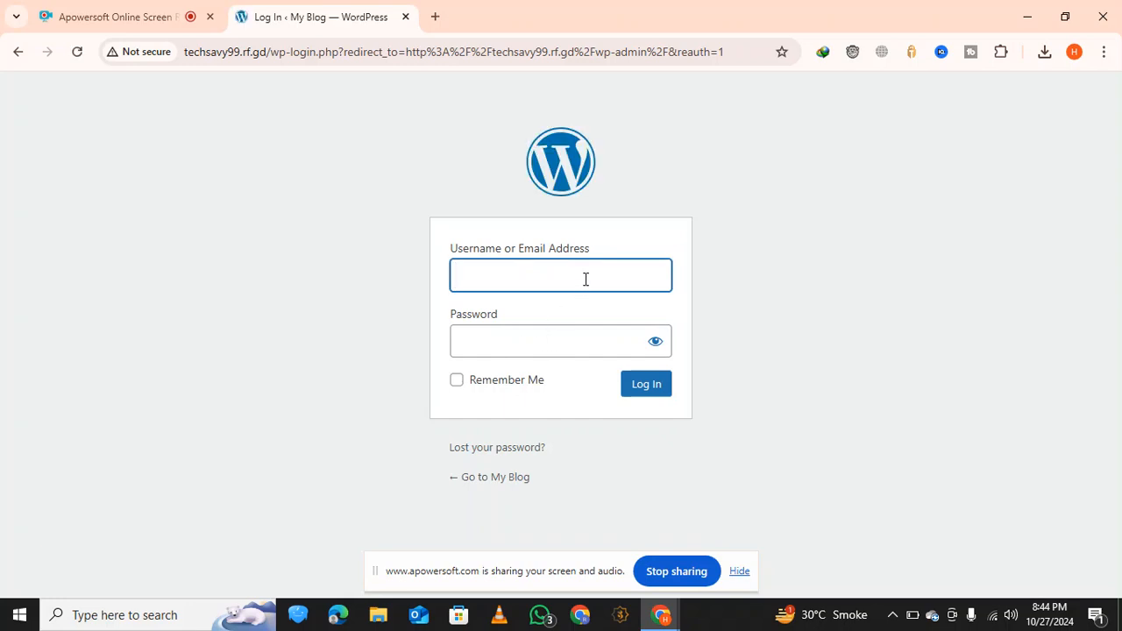
Try to log in to WordPress with the username admin and the account password
text(admin)
click(579, 340)
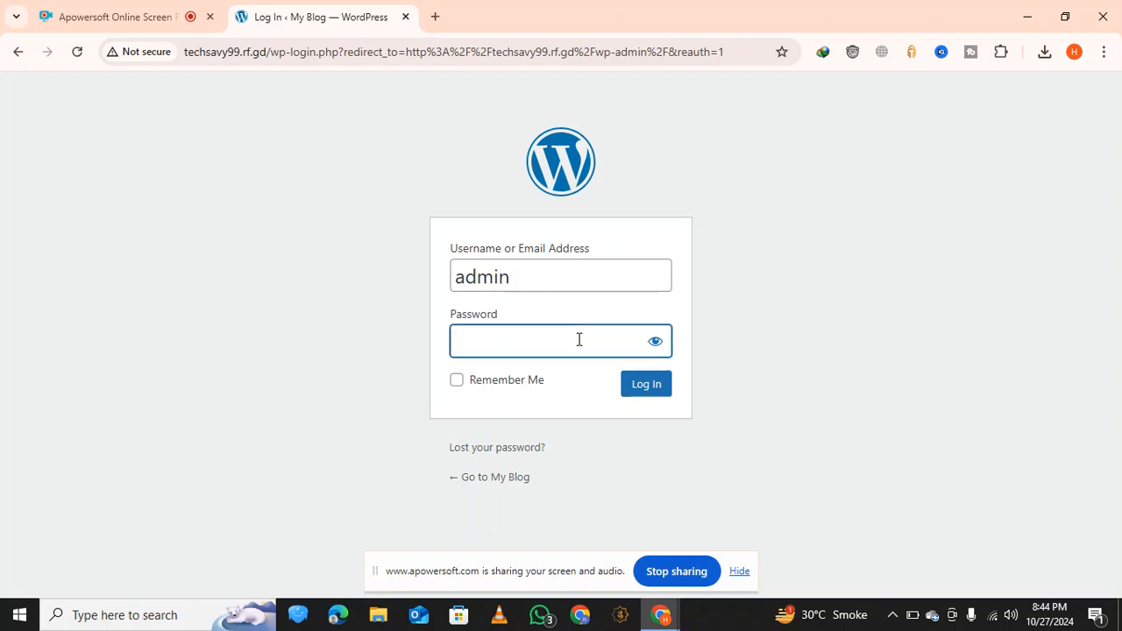
text(*******)
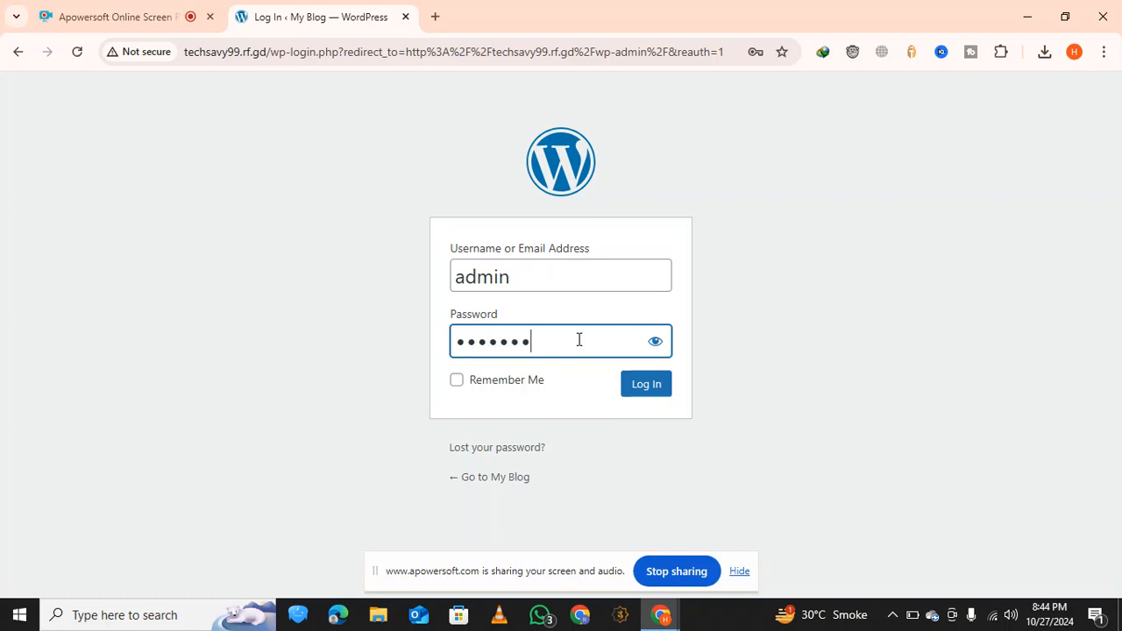
text(***)
key(Return)
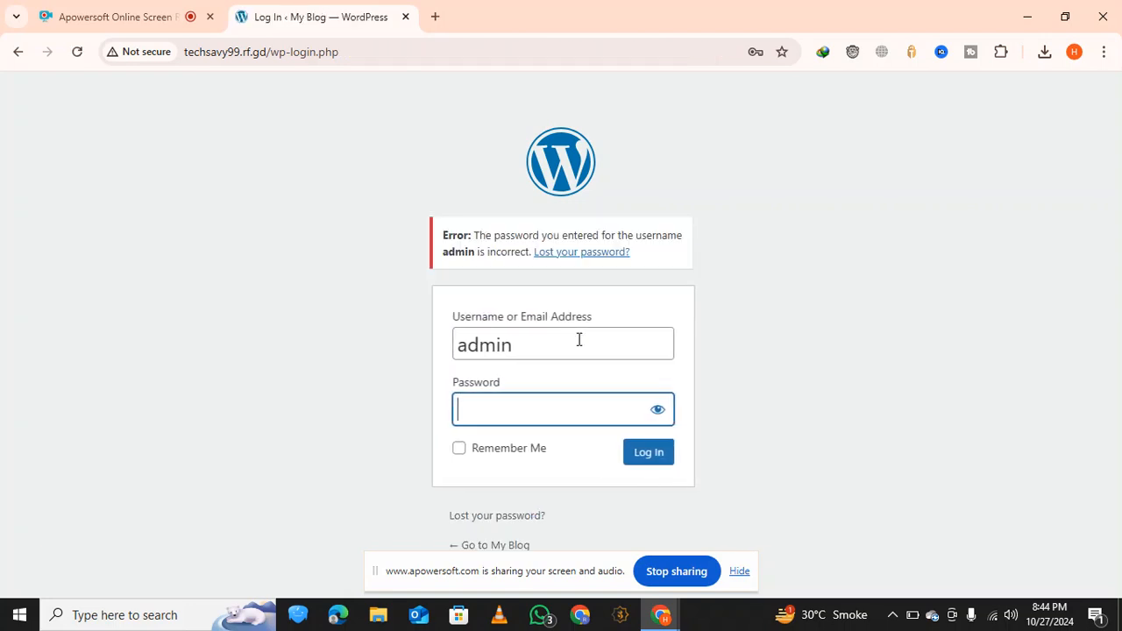
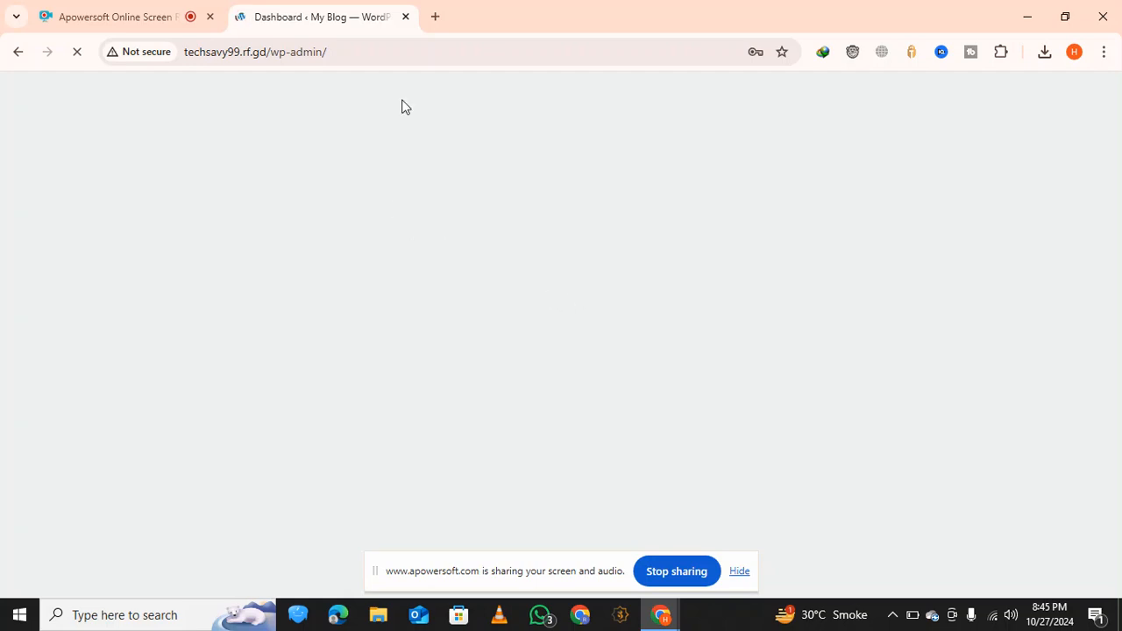
Open the techsavy99.rf.gd website in a separate browser tab and look through the blog's home page
drag(266, 51, 180, 48)
key(ctrl+c)
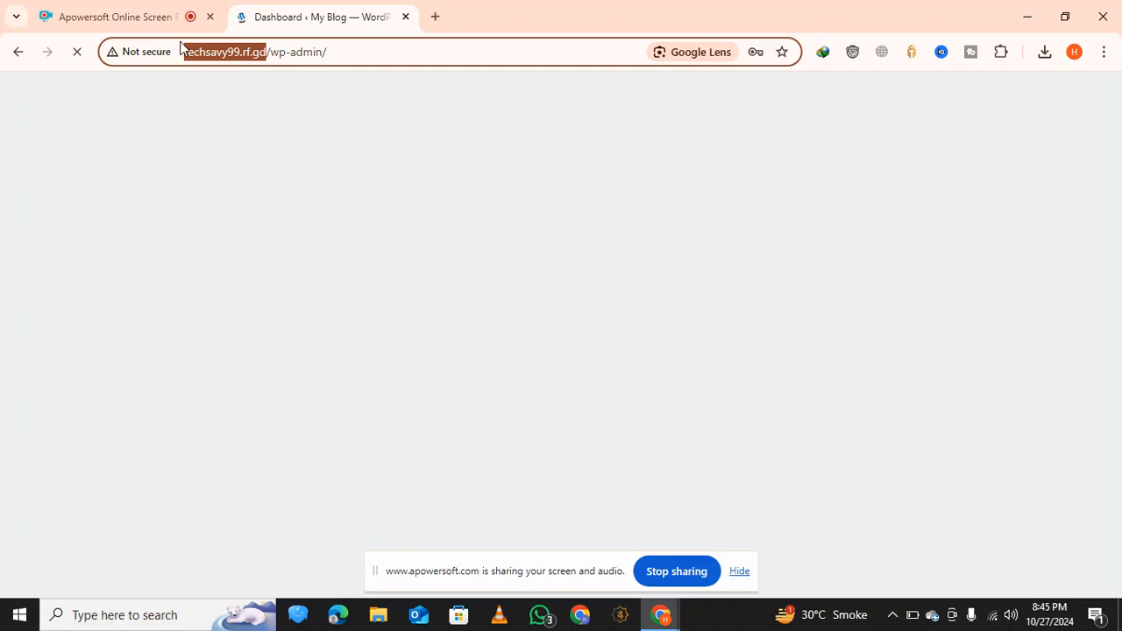
click(439, 14)
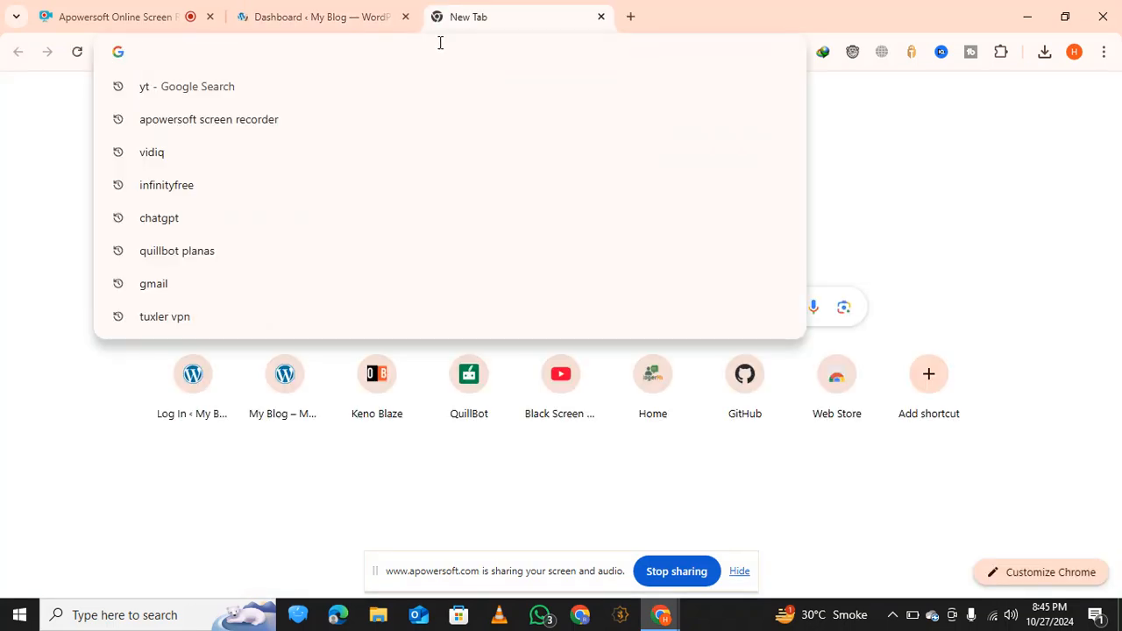
key(ctrl+v)
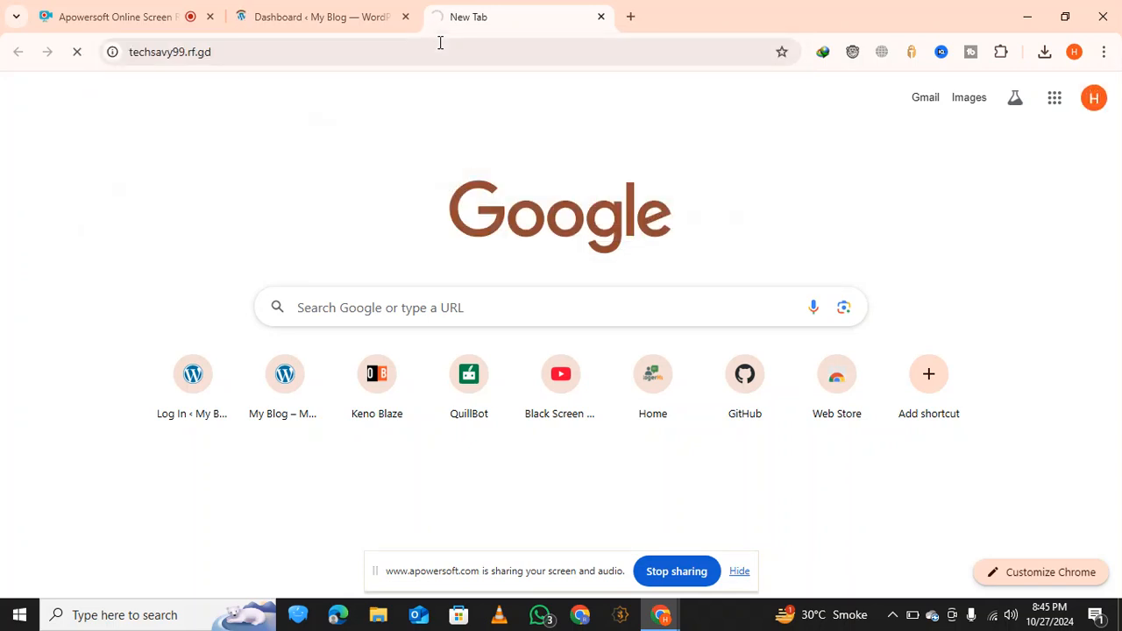
click(342, 10)
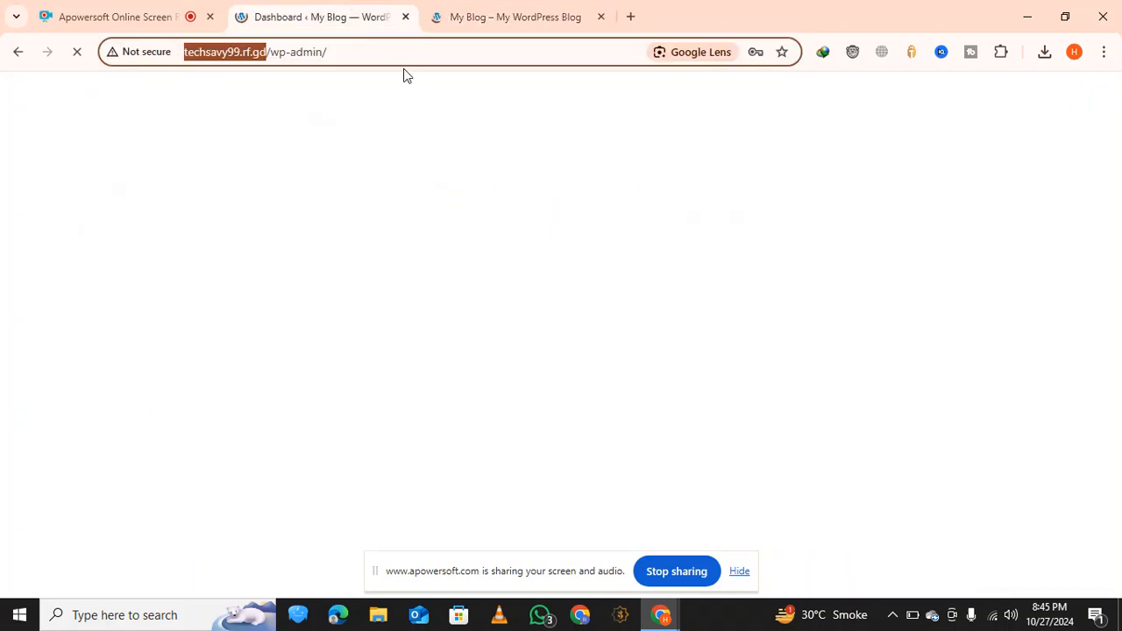
click(531, 19)
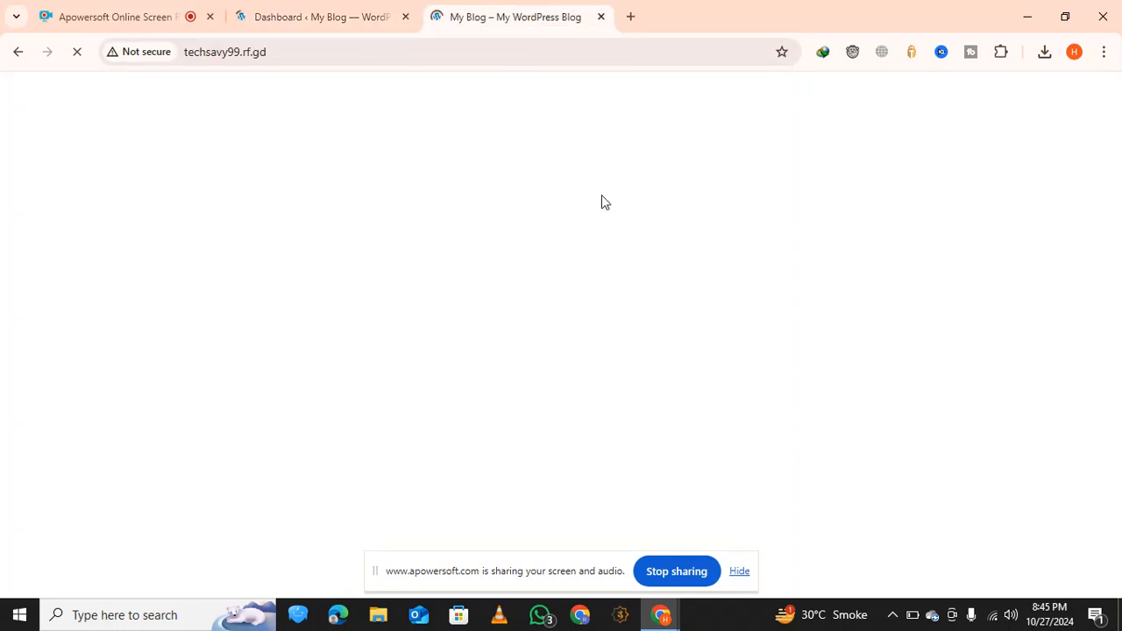
scroll(425, 278, down, 1)
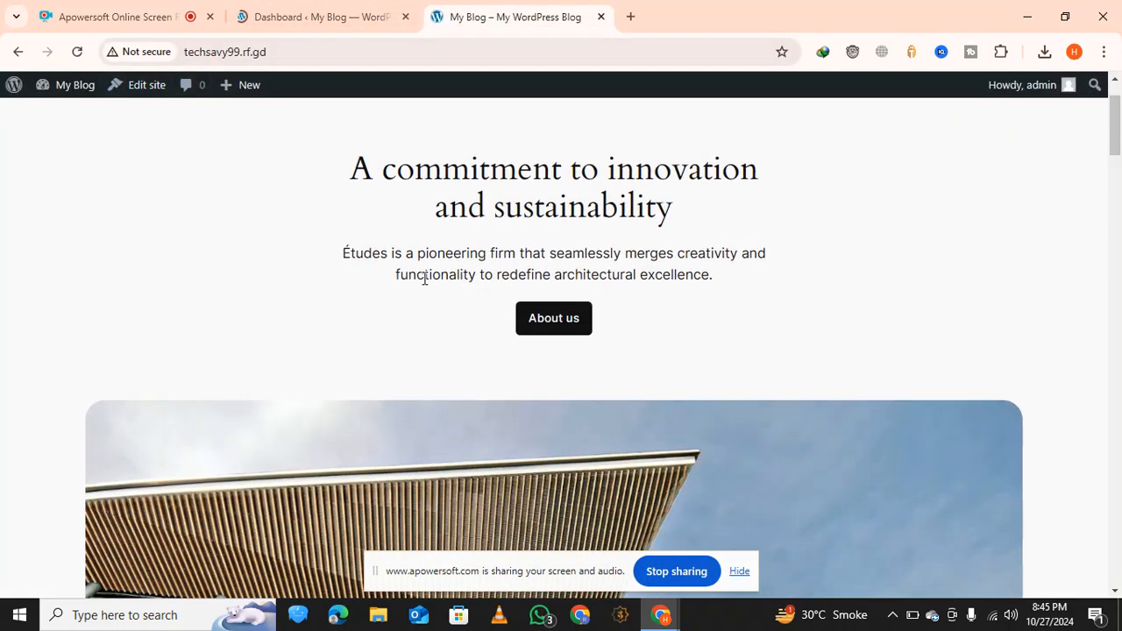
scroll(425, 278, down, 15)
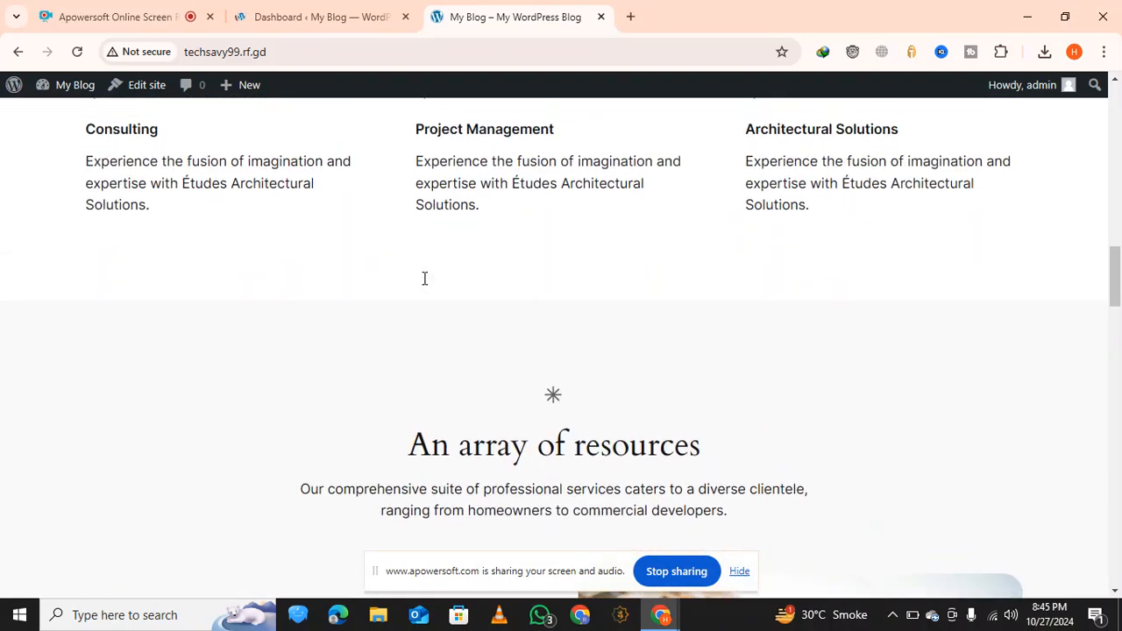
scroll(424, 278, down, 5)
Return to the WordPress dashboard and save the admin login in the browser's password manager
click(350, 12)
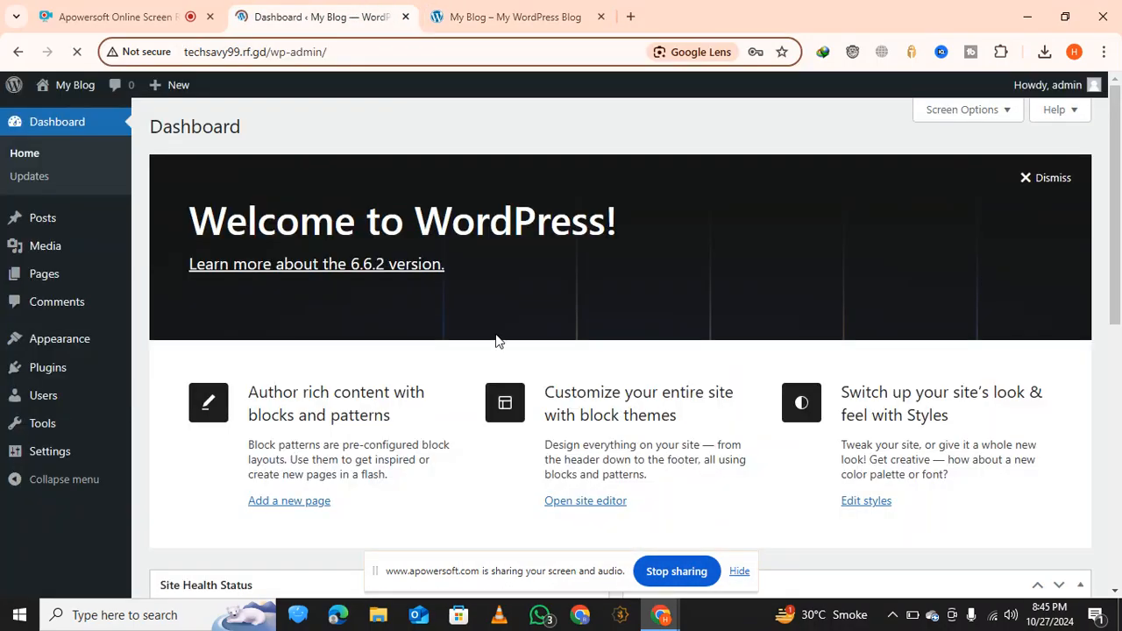
scroll(497, 338, down, 7)
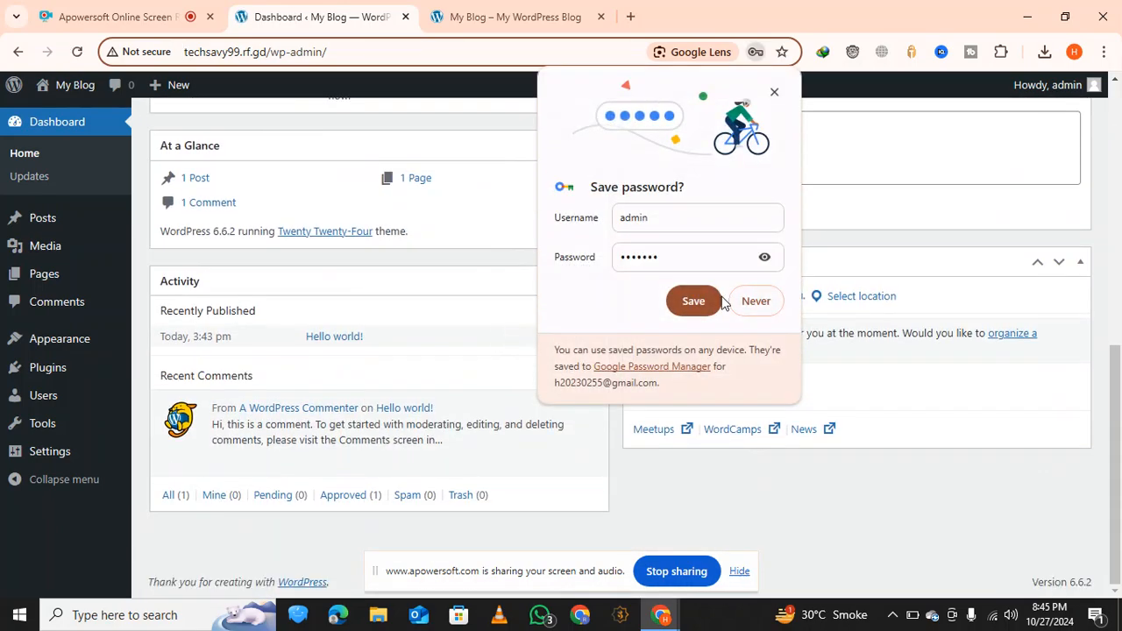
click(697, 303)
scroll(471, 380, up, 4)
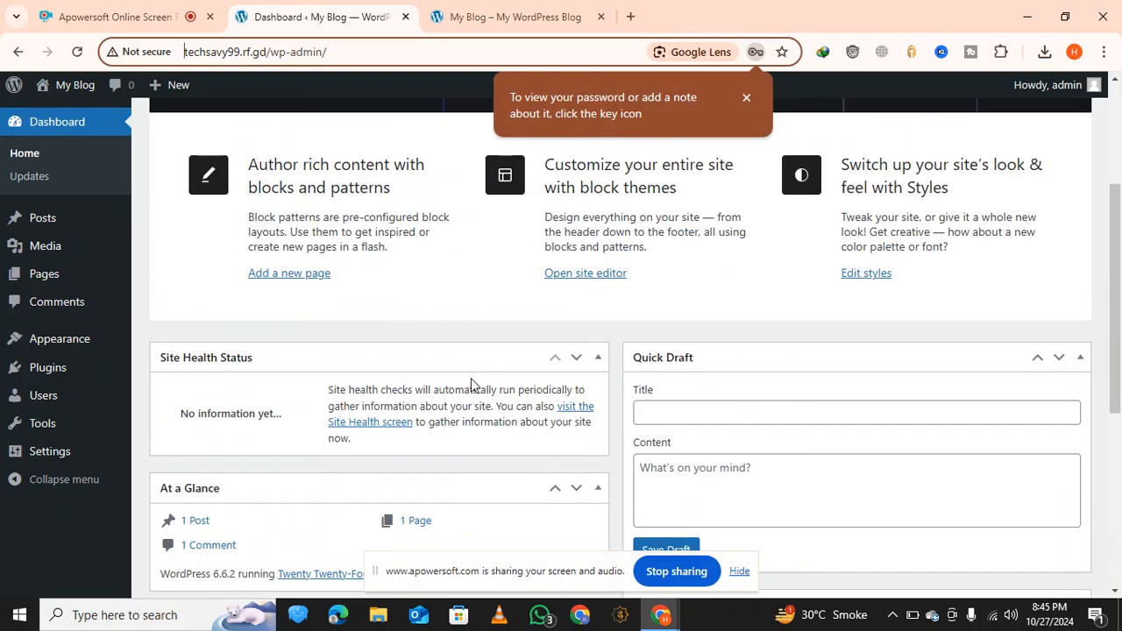
Review the blog's home page down to its footer, and open the Themes page in the WordPress admin
mouse_move(51, 373)
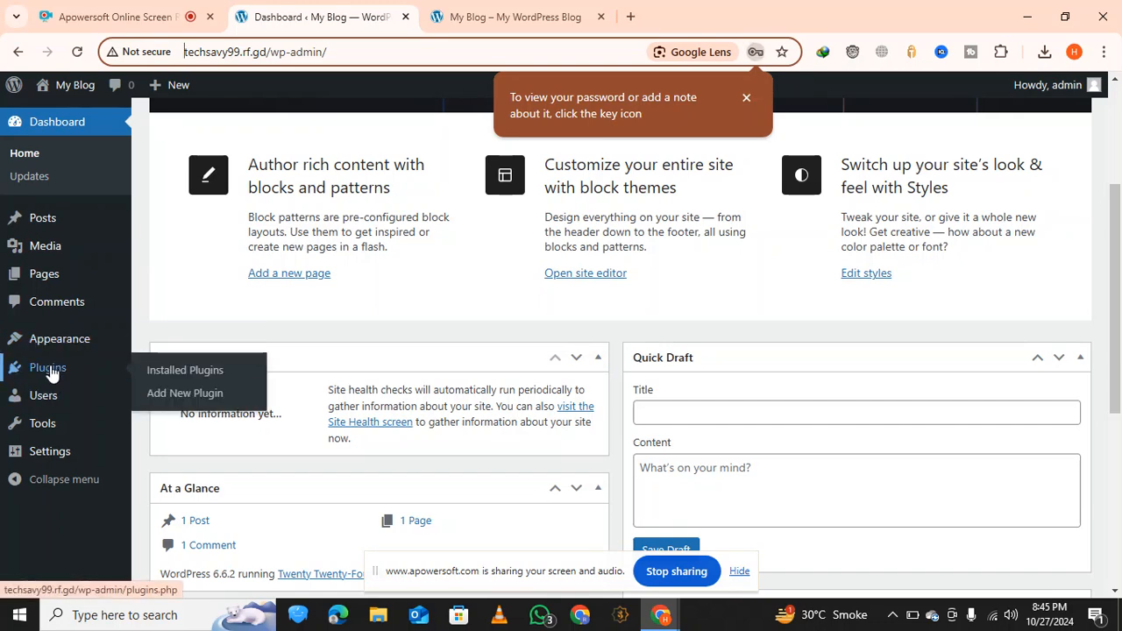
click(504, 17)
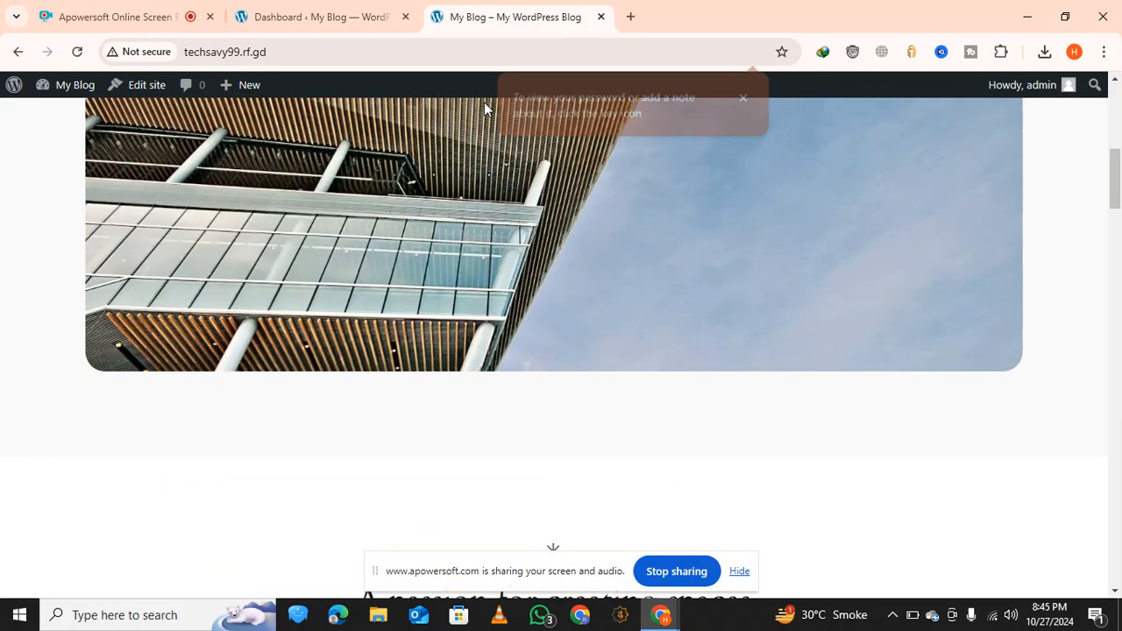
scroll(438, 244, up, 7)
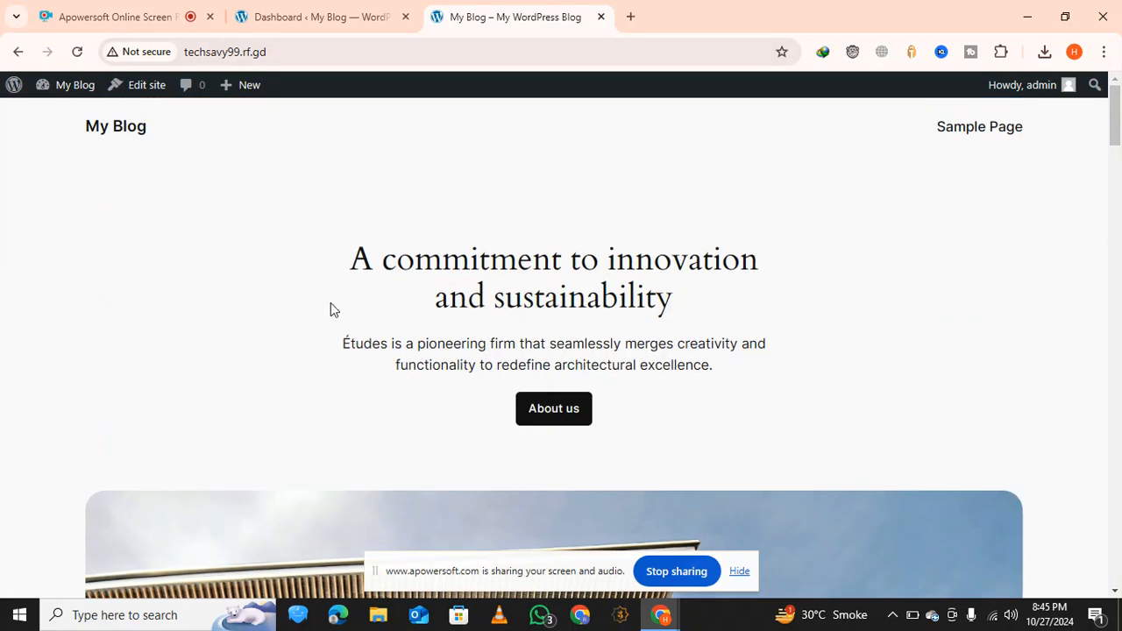
scroll(455, 339, down, 15)
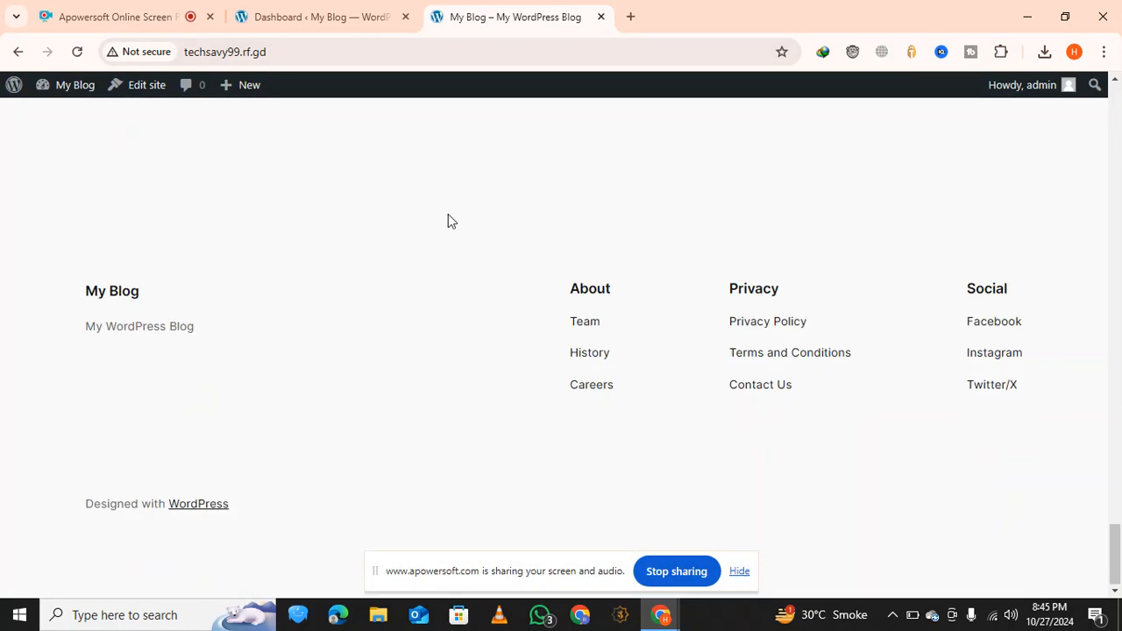
click(351, 16)
mouse_move(64, 344)
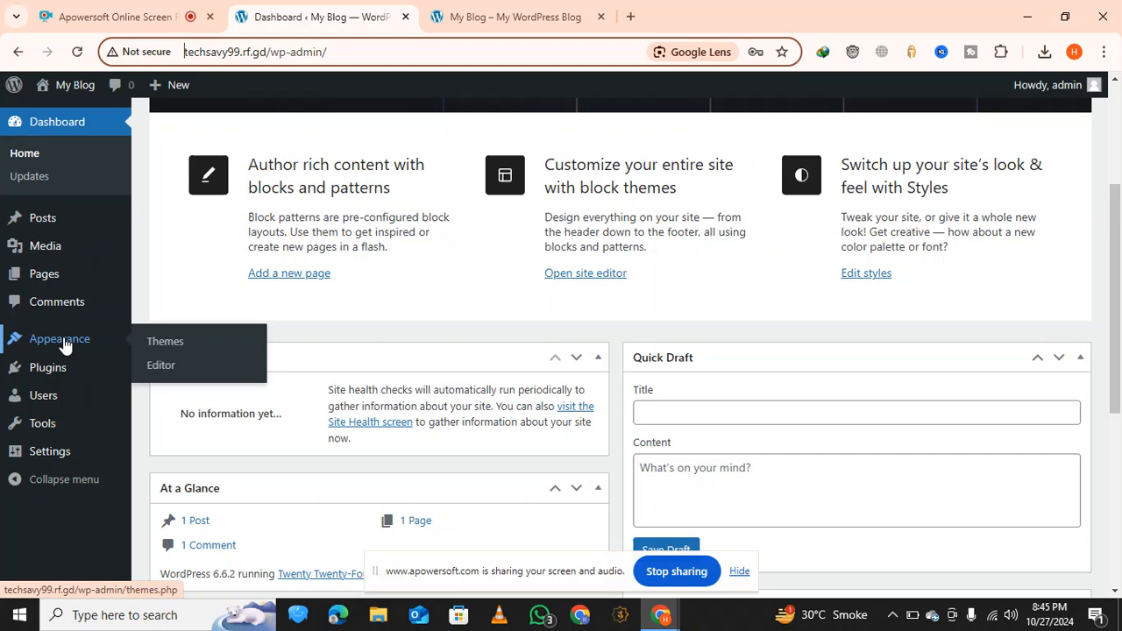
click(160, 349)
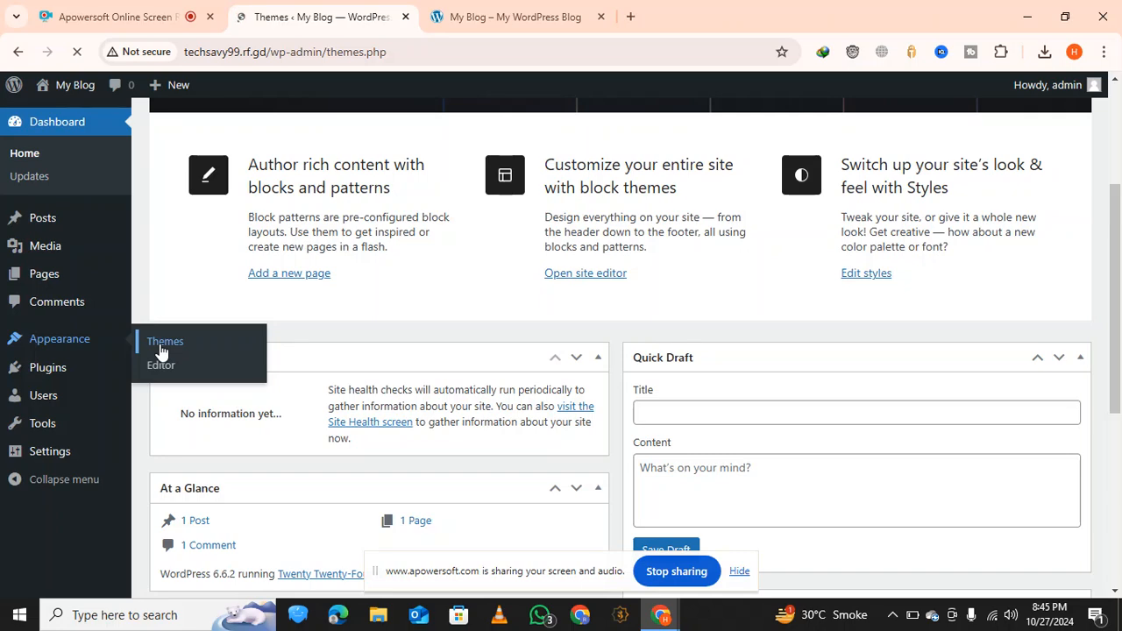
right_click(160, 351)
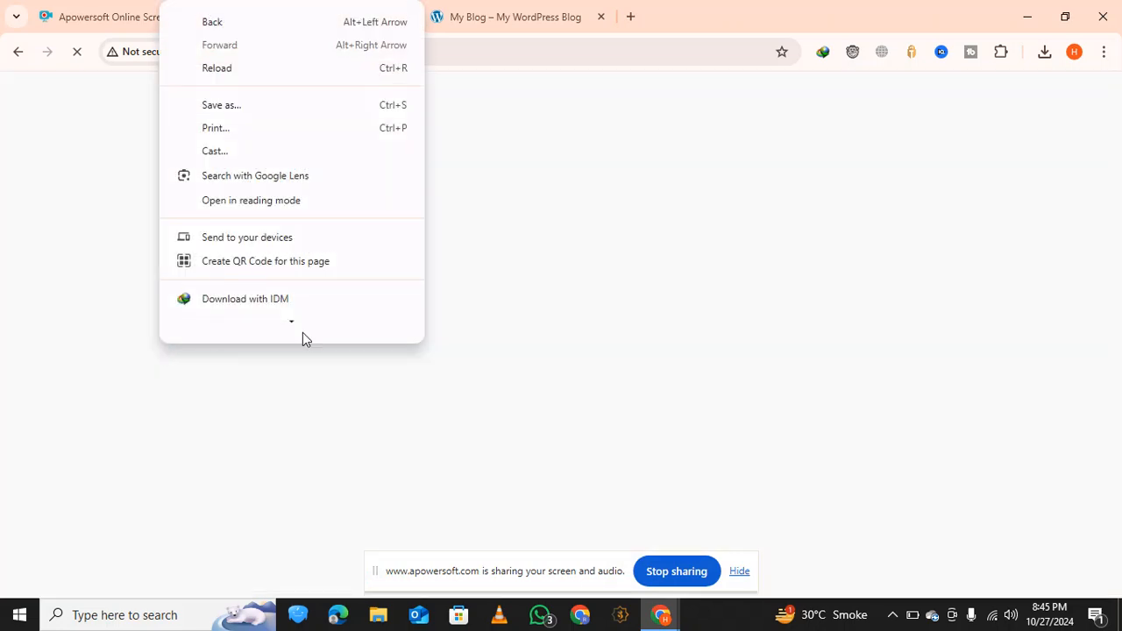
click(665, 277)
click(464, 13)
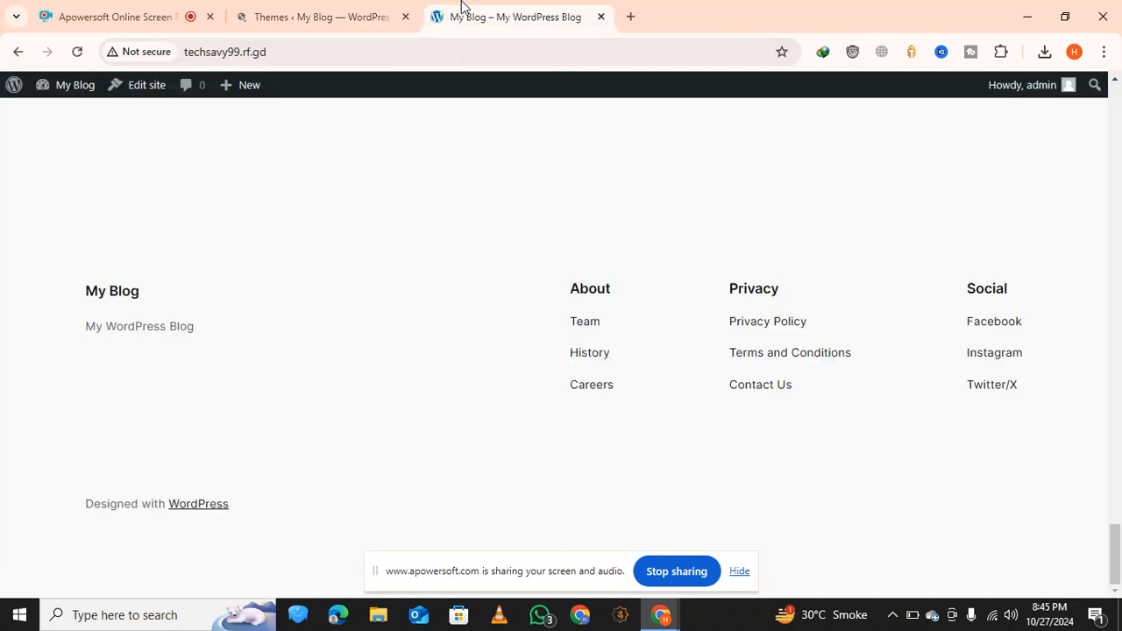
click(419, 13)
click(433, 12)
click(330, 10)
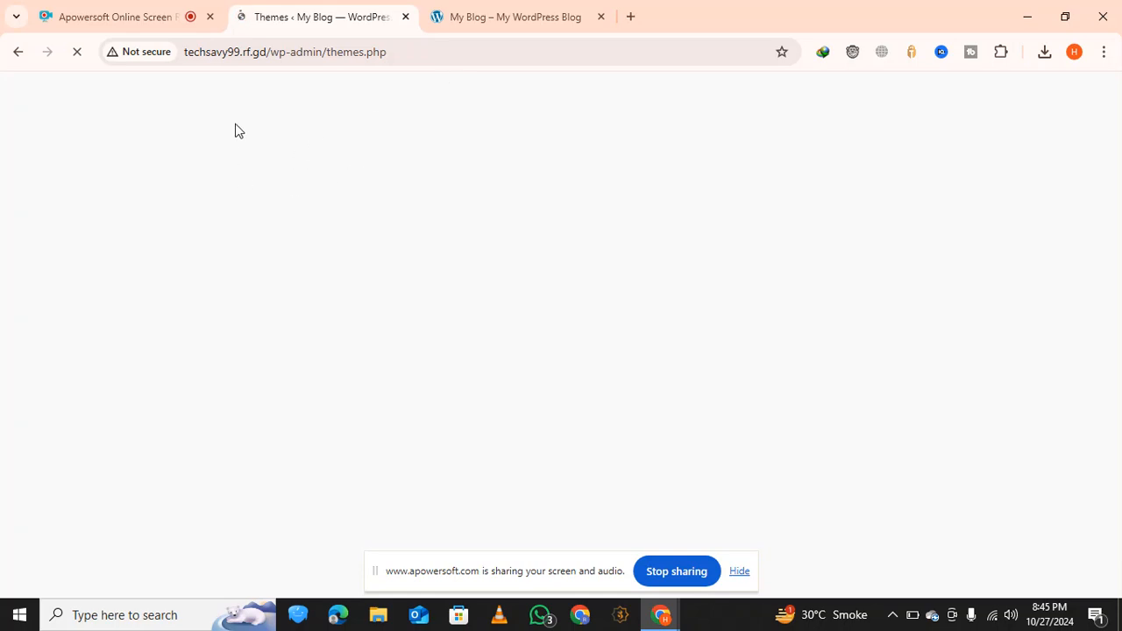
click(248, 51)
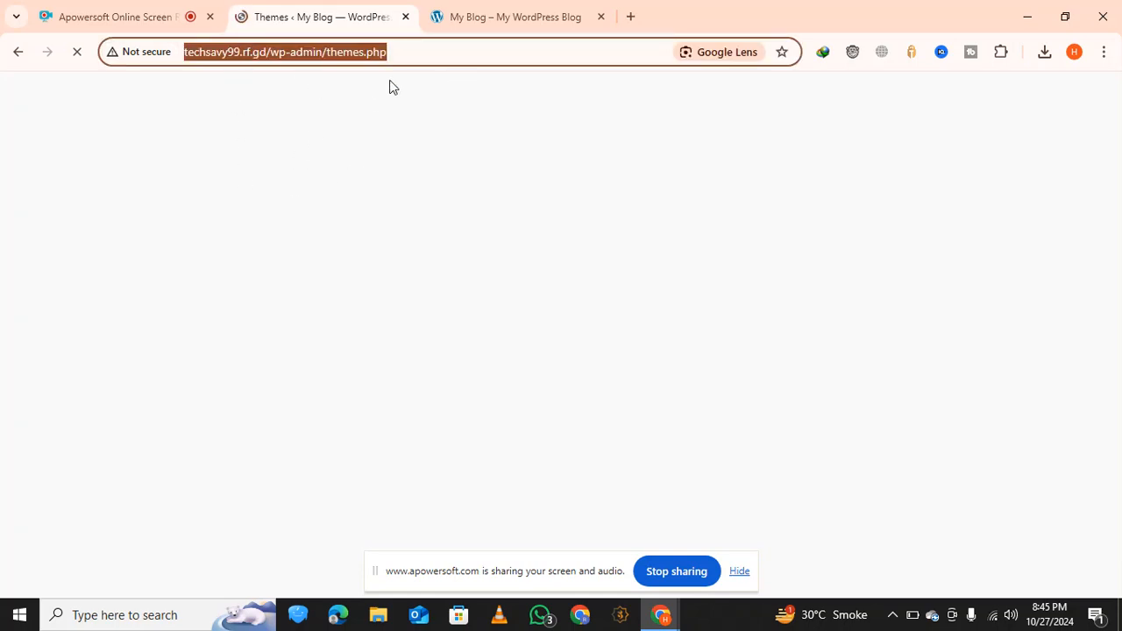
click(426, 83)
click(426, 48)
double_click(427, 53)
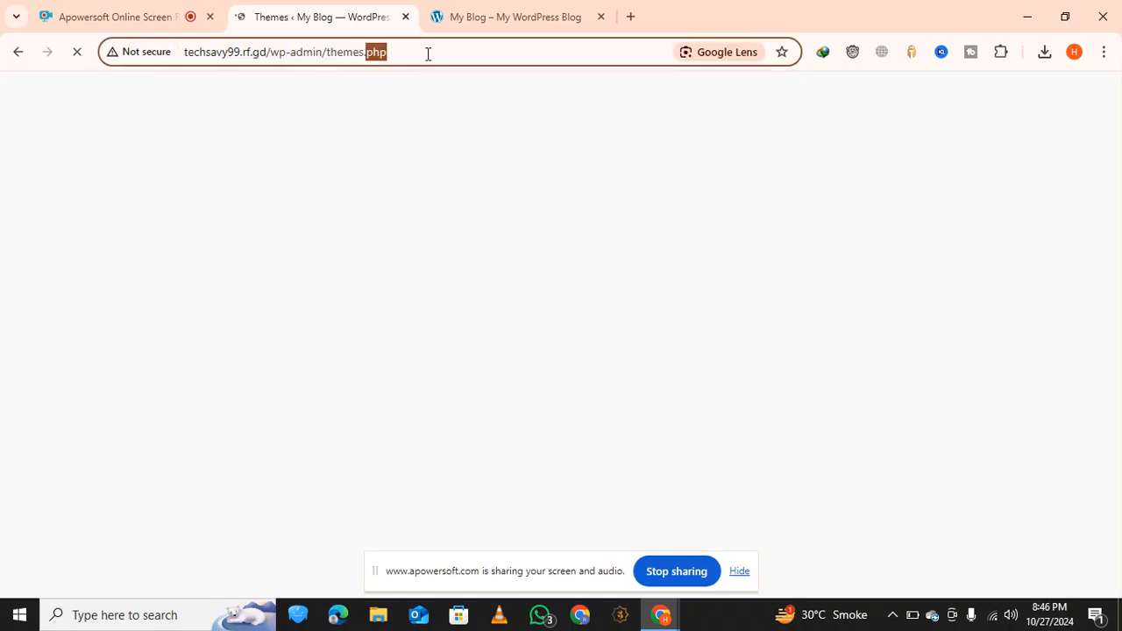
click(427, 54)
double_click(428, 53)
click(376, 105)
click(482, 7)
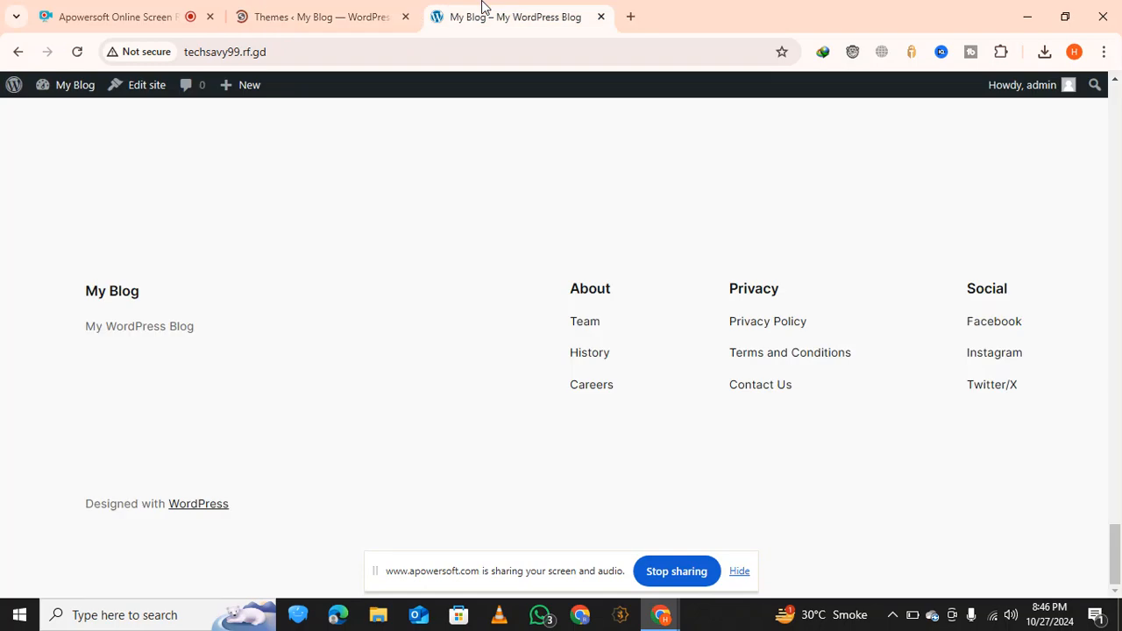
scroll(391, 165, up, 20)
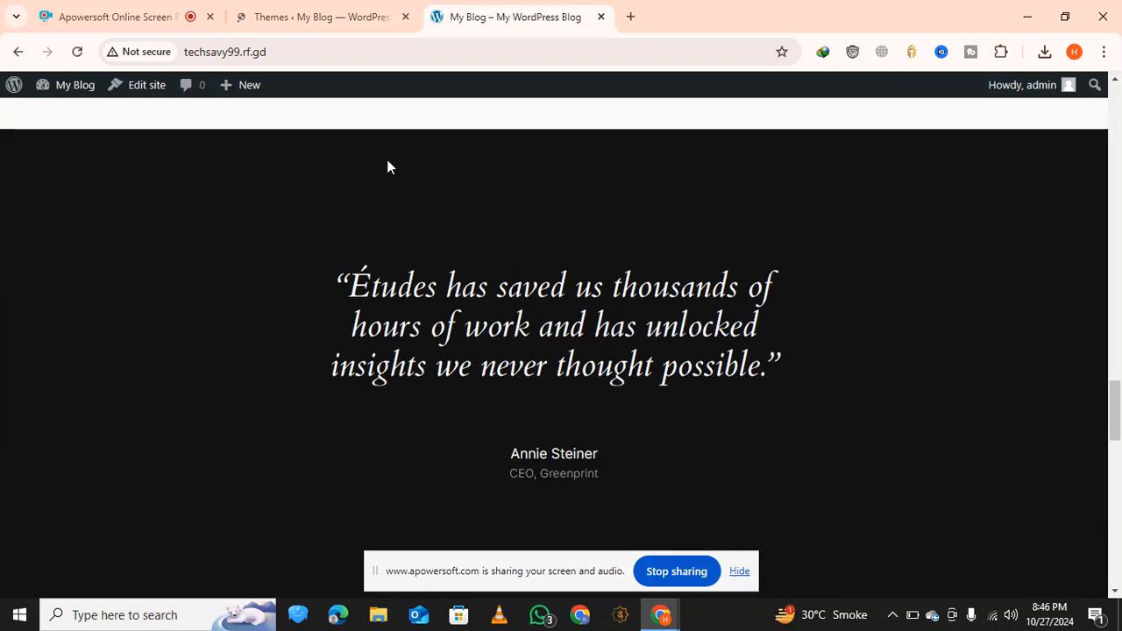
scroll(386, 166, up, 5)
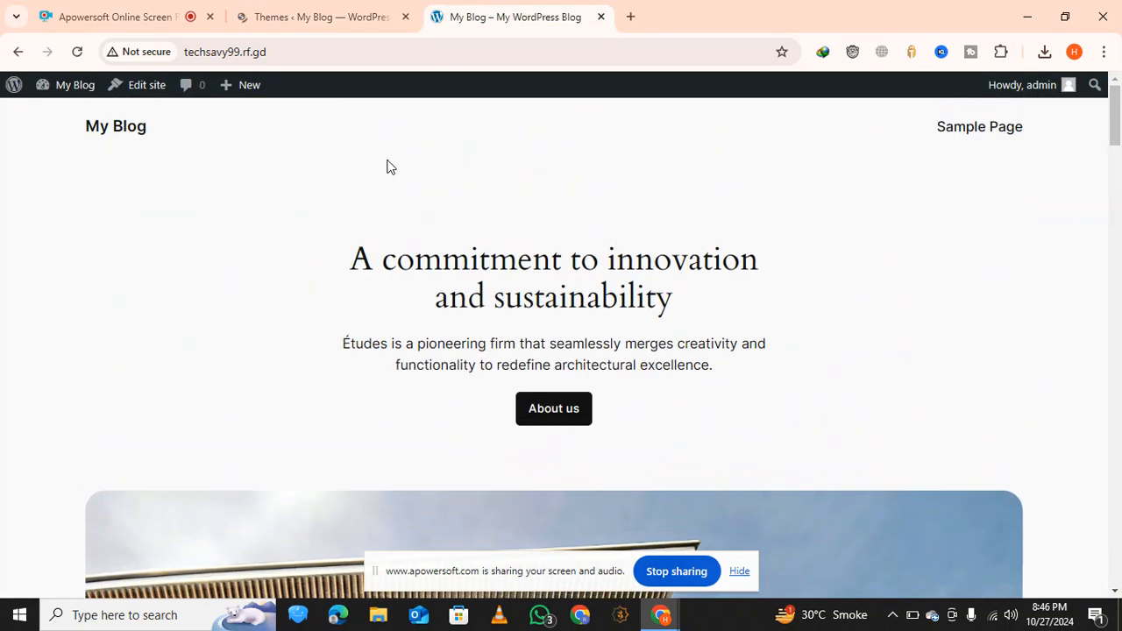
click(311, 14)
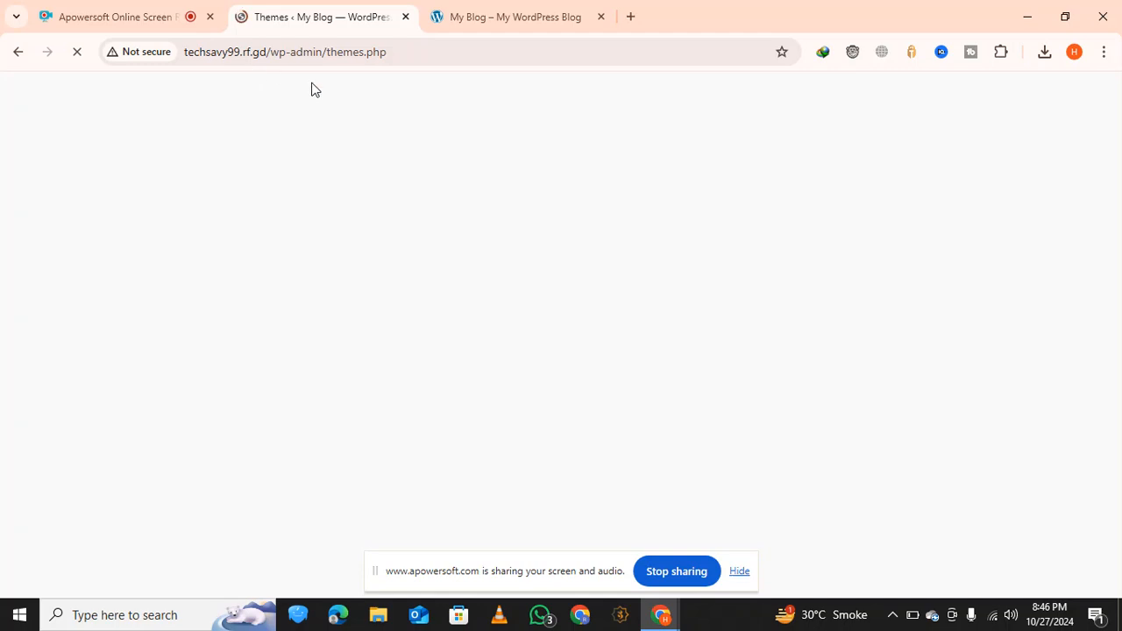
click(440, 54)
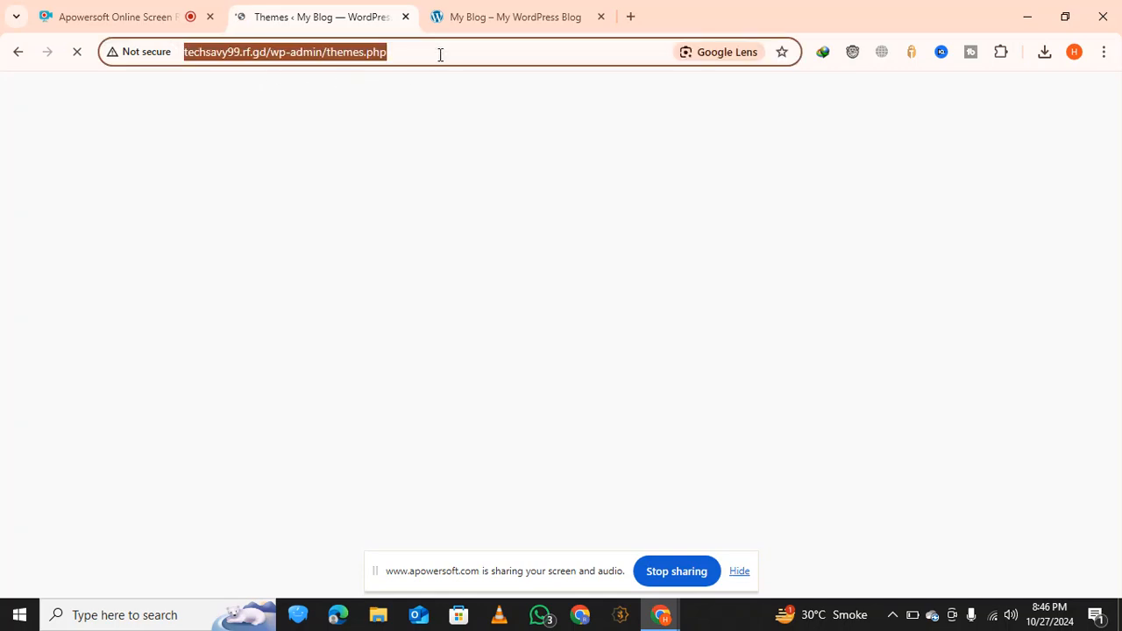
click(465, 143)
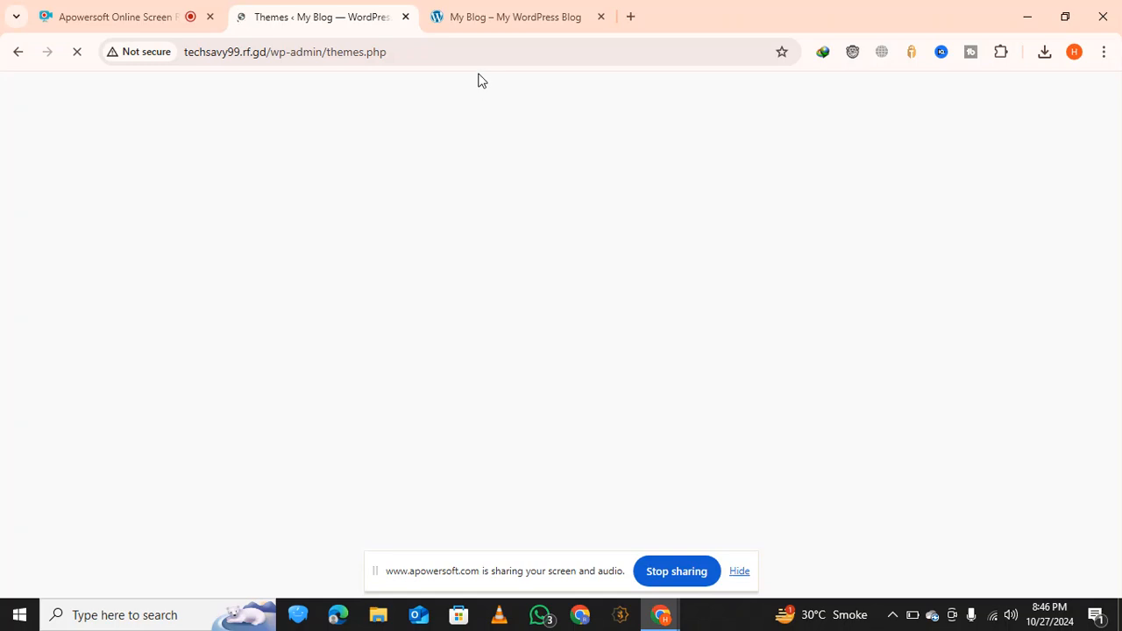
click(487, 13)
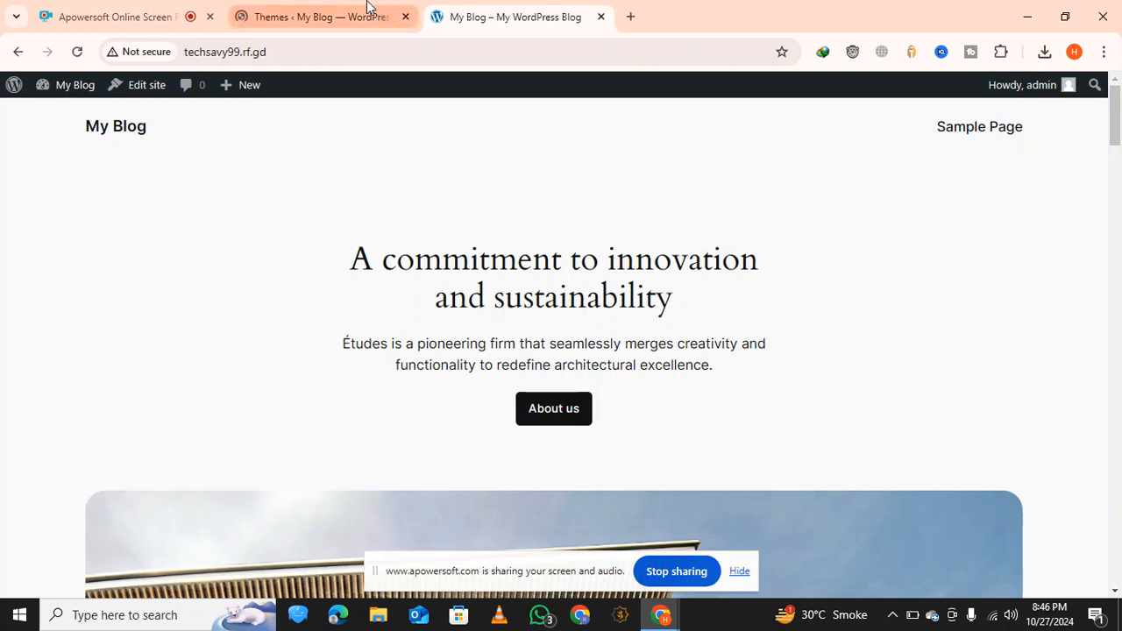
Open the Add Themes page from the installed themes and look through the blog's home page while it loads
click(368, 14)
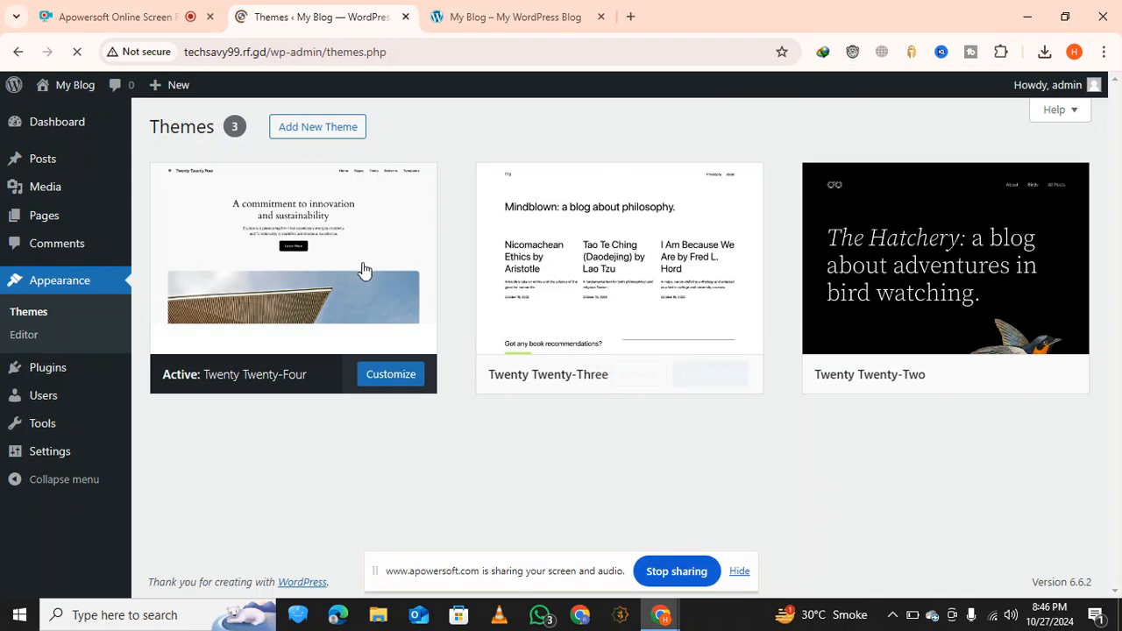
click(336, 131)
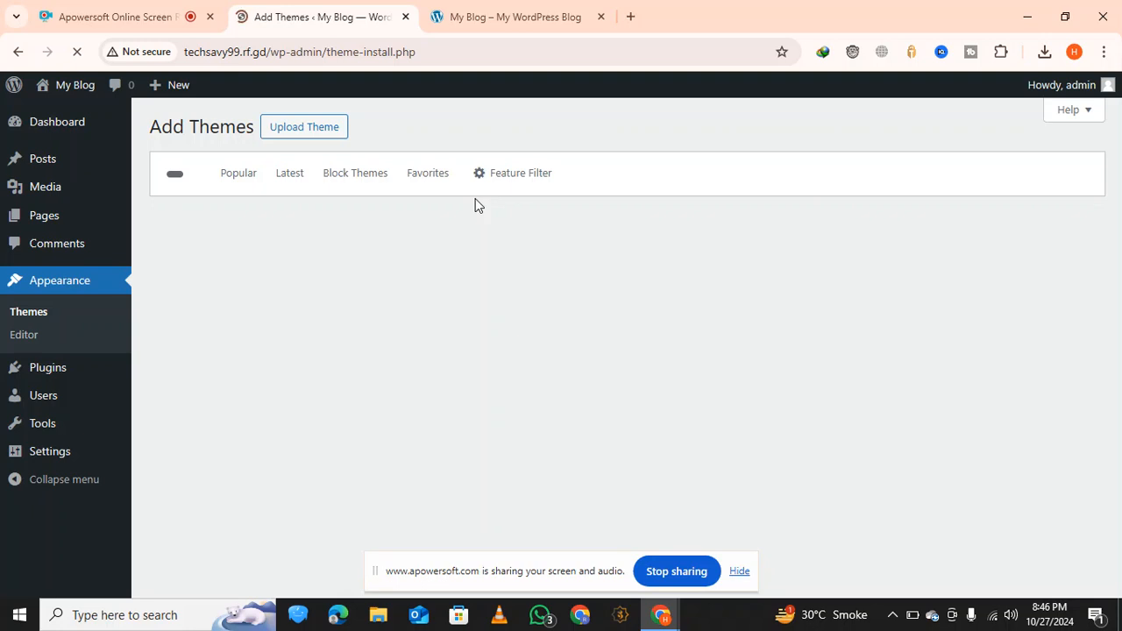
click(462, 17)
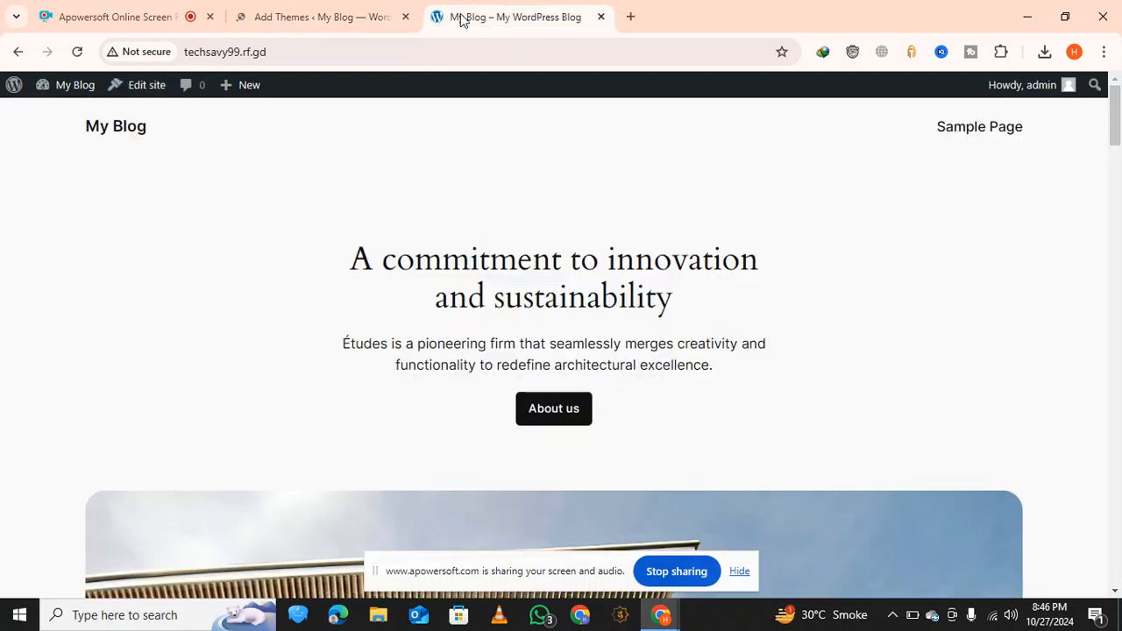
scroll(491, 131, down, 10)
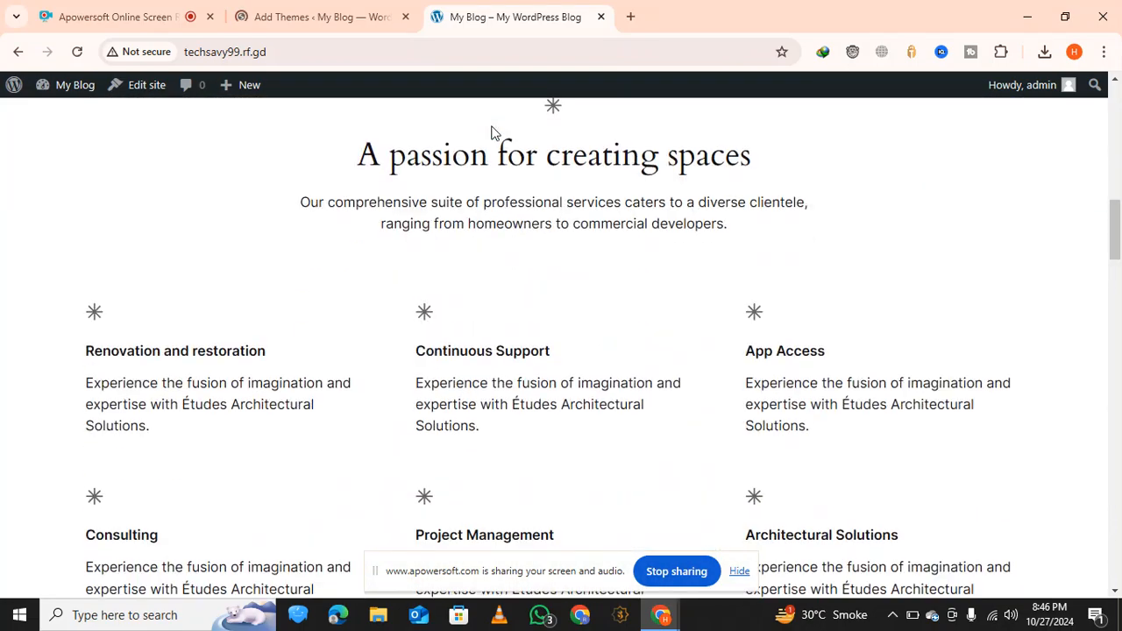
scroll(490, 131, down, 15)
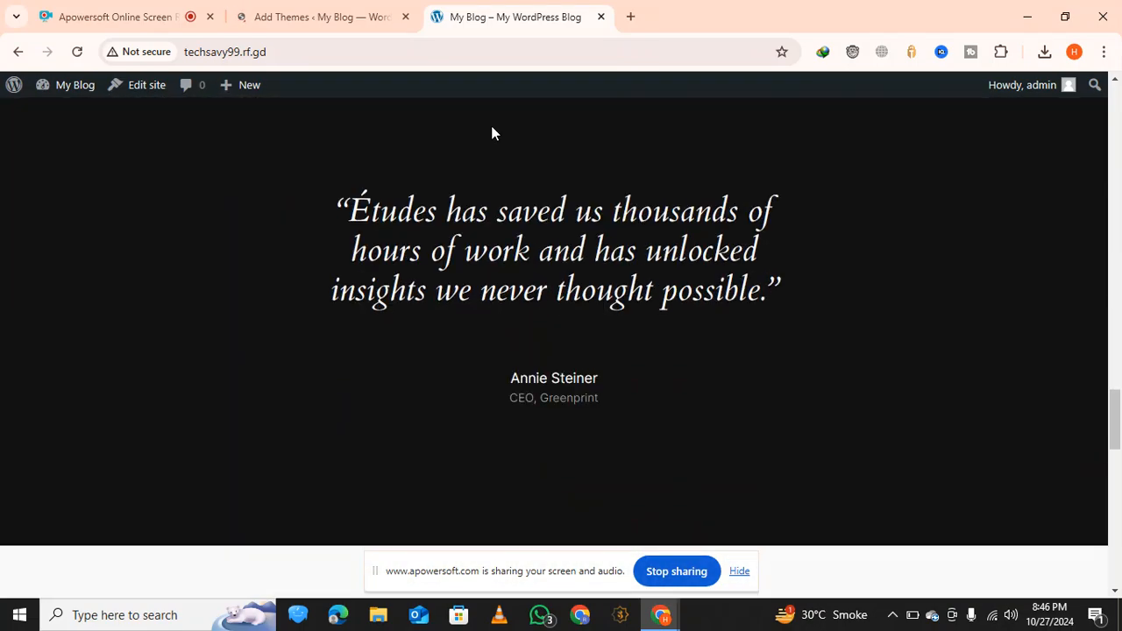
scroll(491, 132, down, 15)
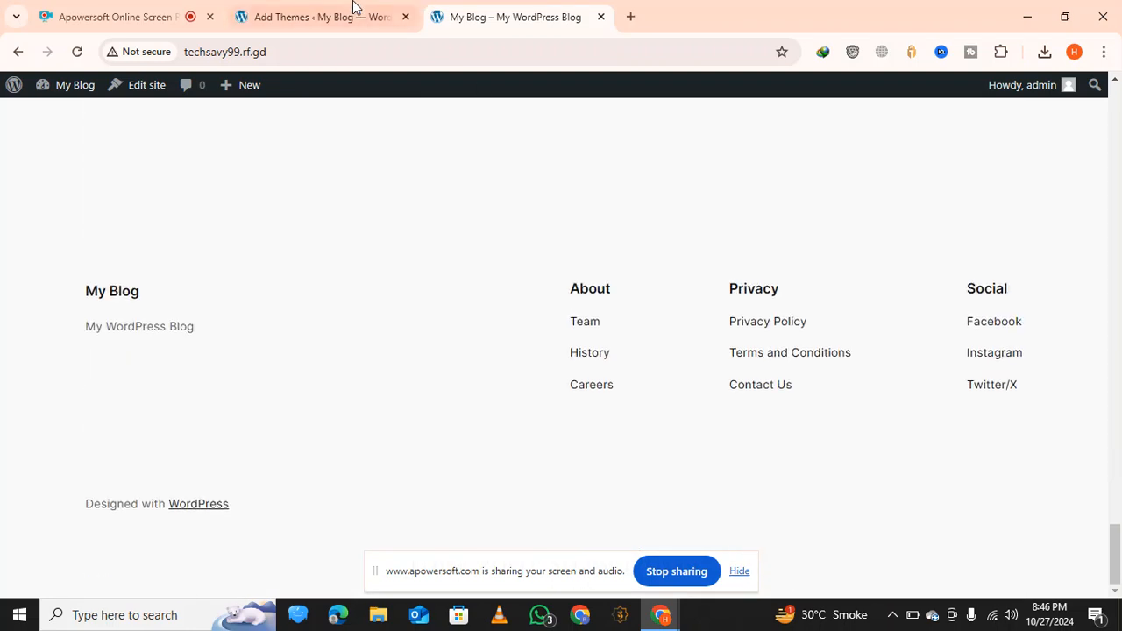
click(354, 8)
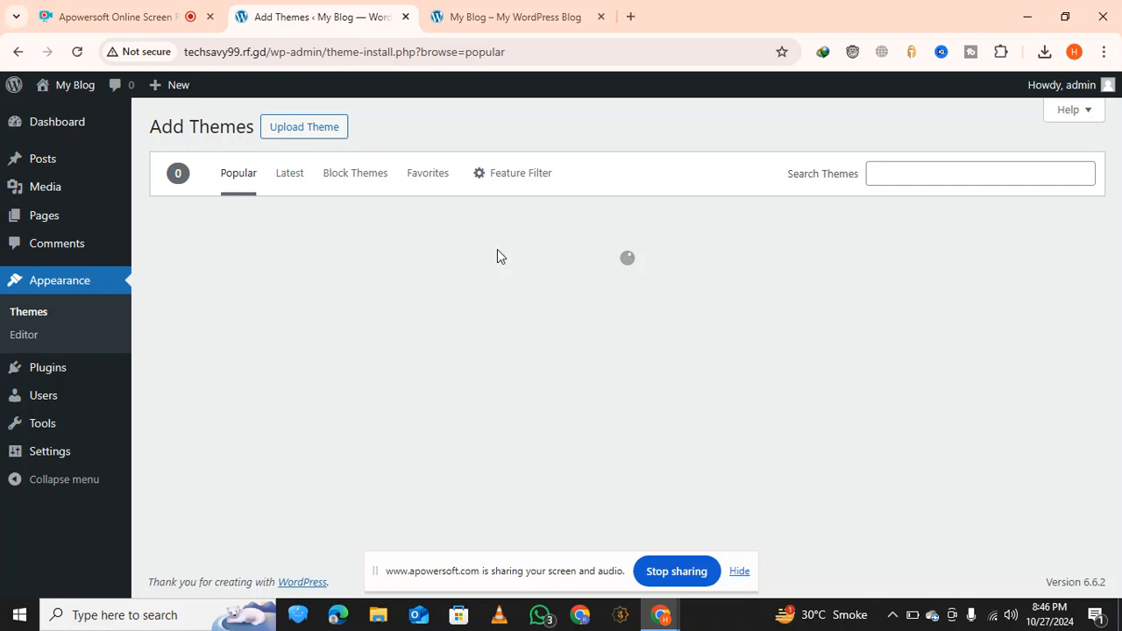
click(514, 13)
click(390, 17)
click(518, 16)
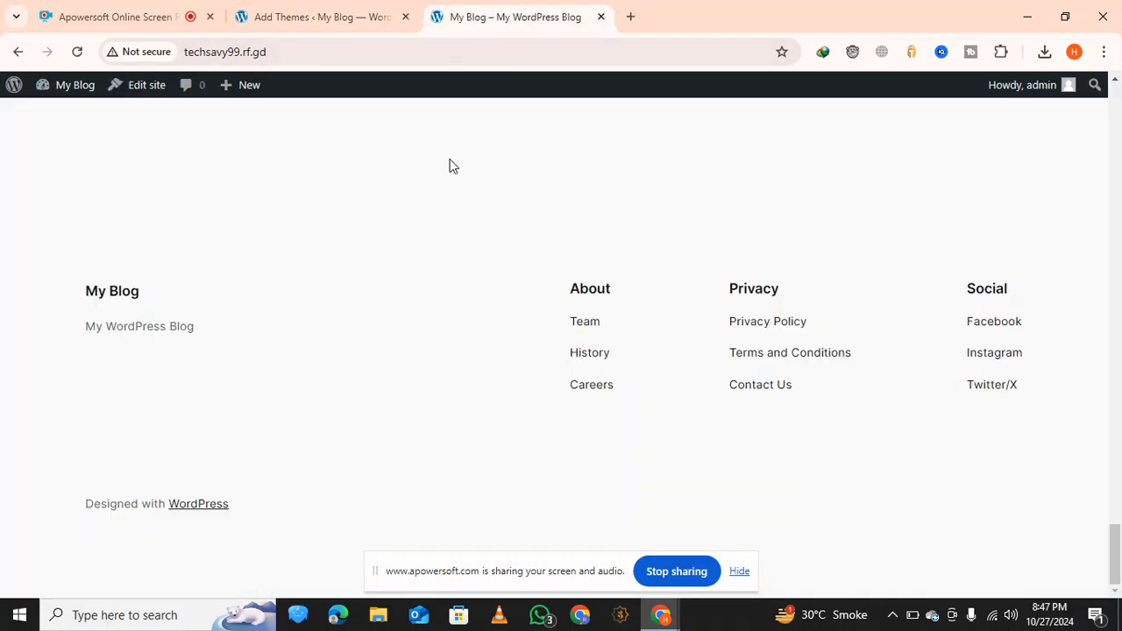
click(345, 17)
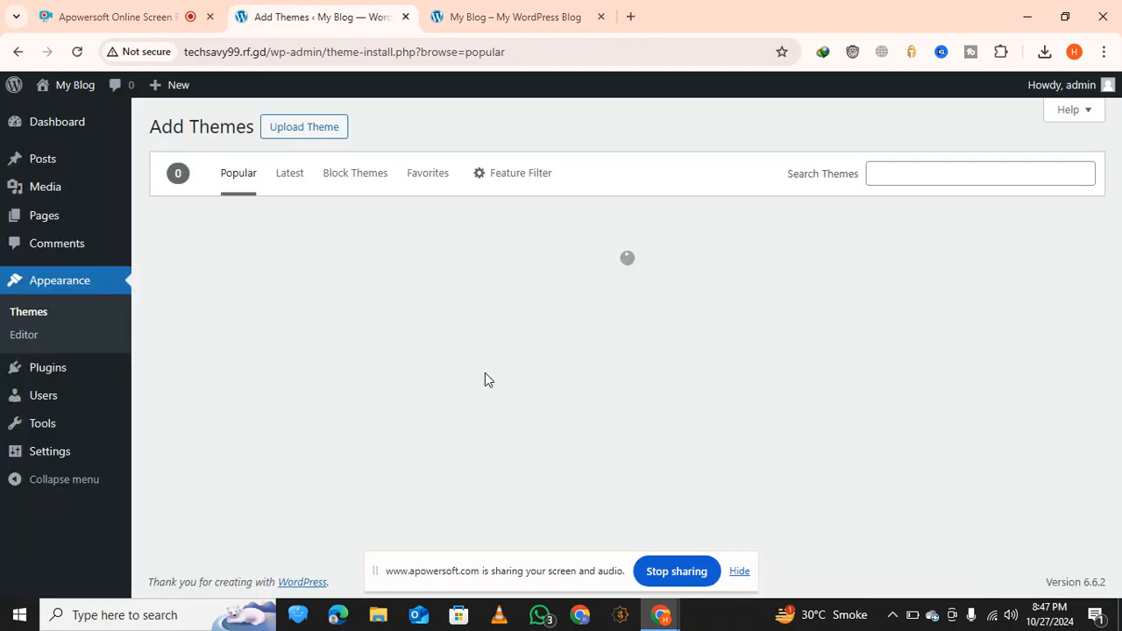
Browse the popular themes and install the OceanWP theme
scroll(504, 235, down, 5)
scroll(506, 233, up, 3)
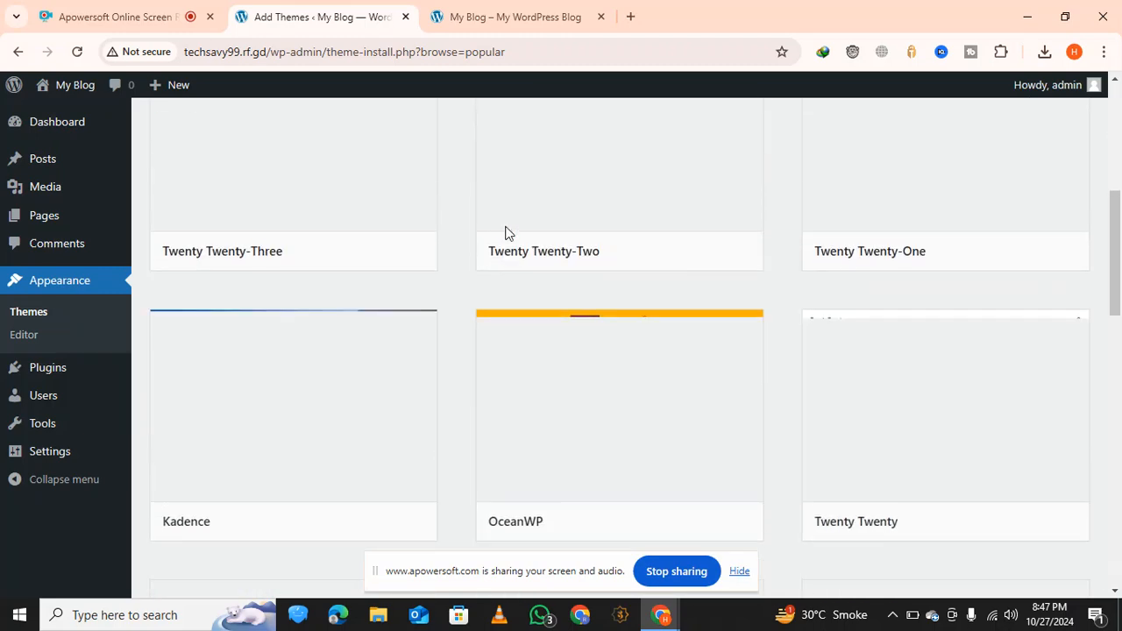
scroll(505, 232, up, 3)
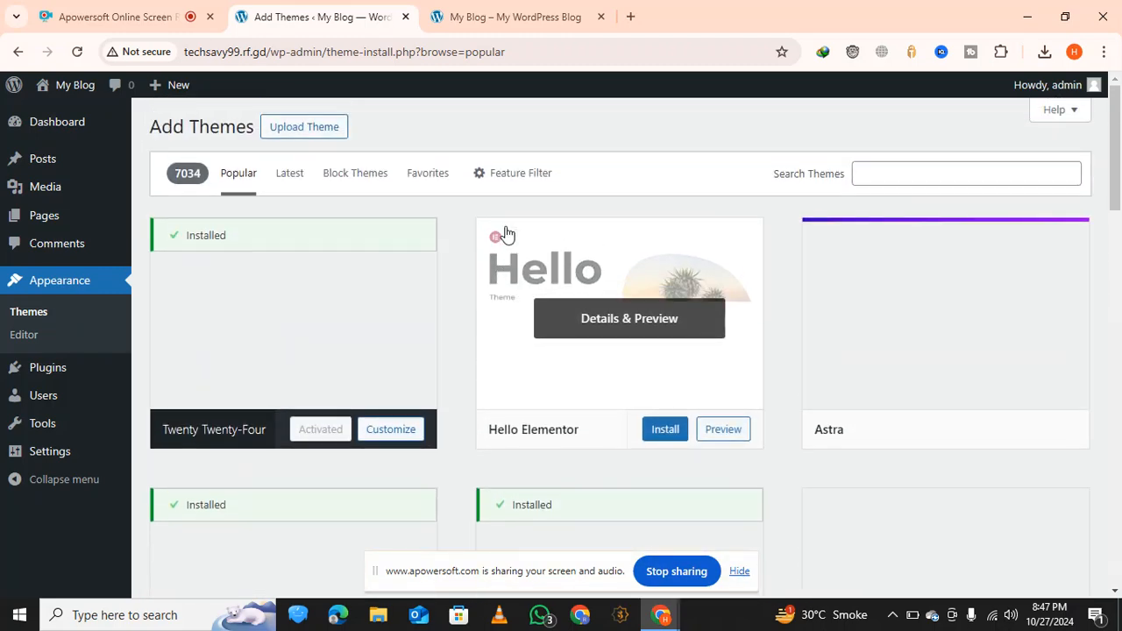
scroll(507, 235, down, 1)
scroll(505, 233, down, 6)
scroll(506, 233, up, 7)
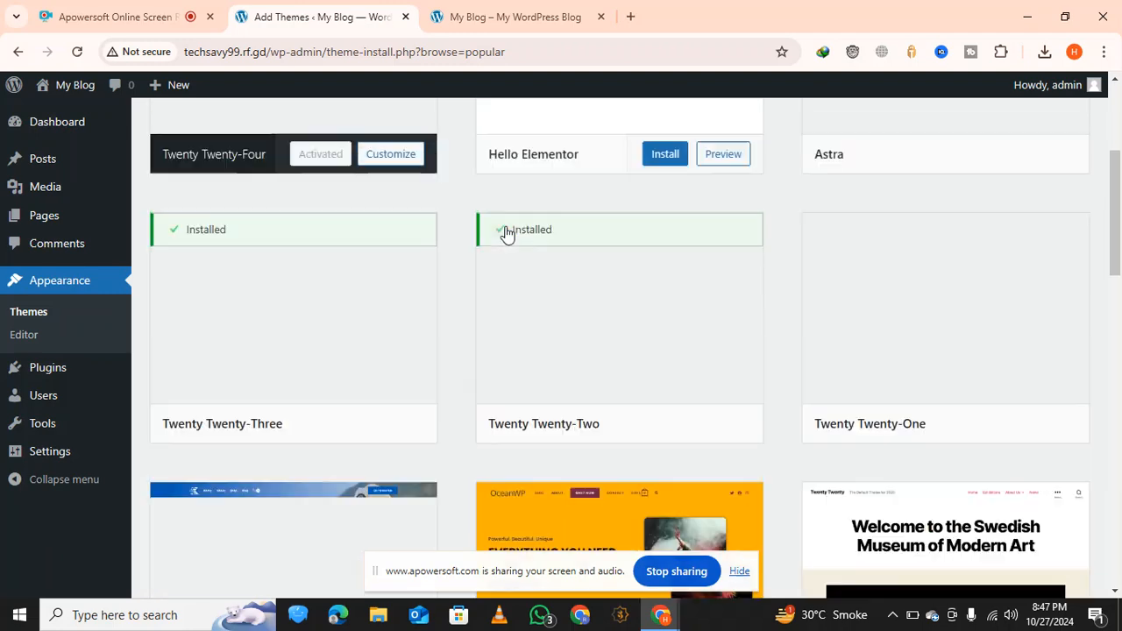
scroll(506, 233, down, 7)
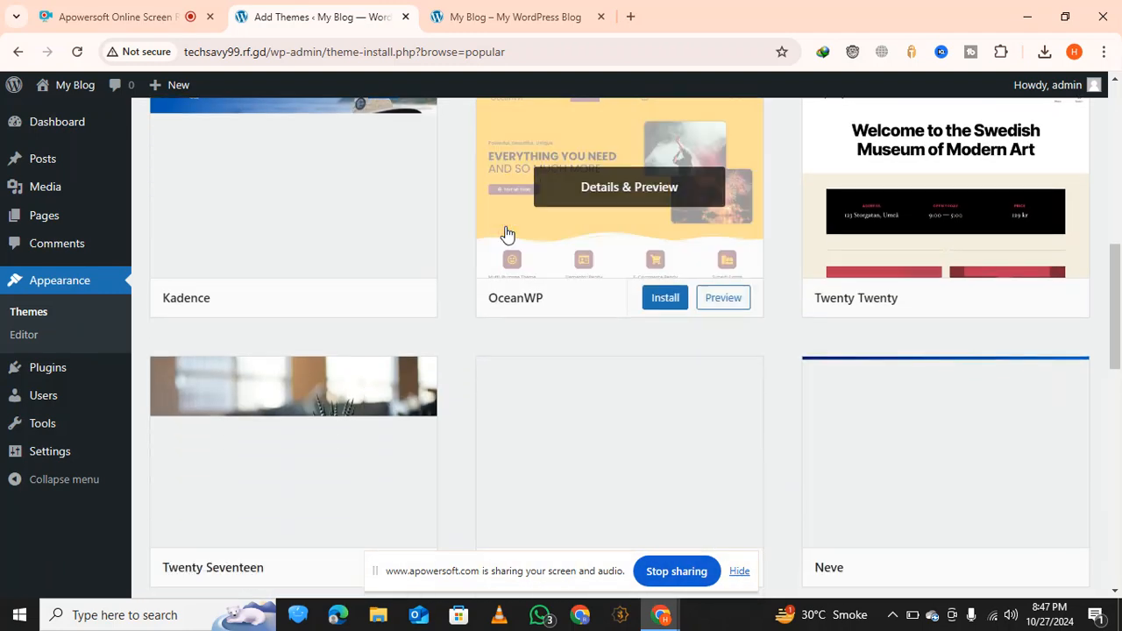
scroll(506, 233, up, 1)
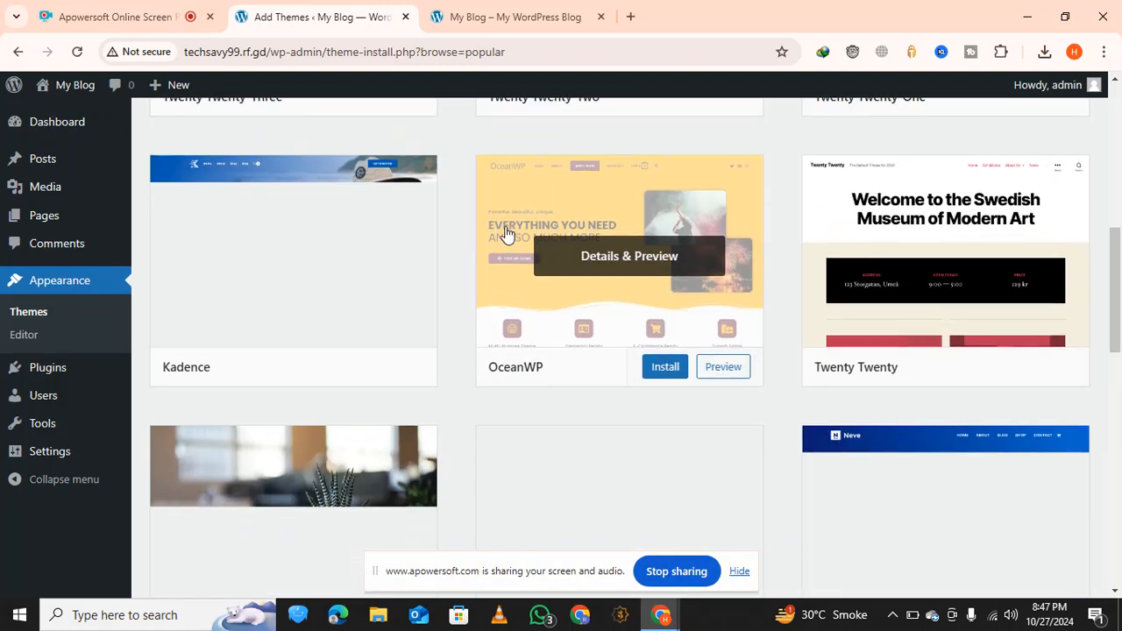
click(665, 369)
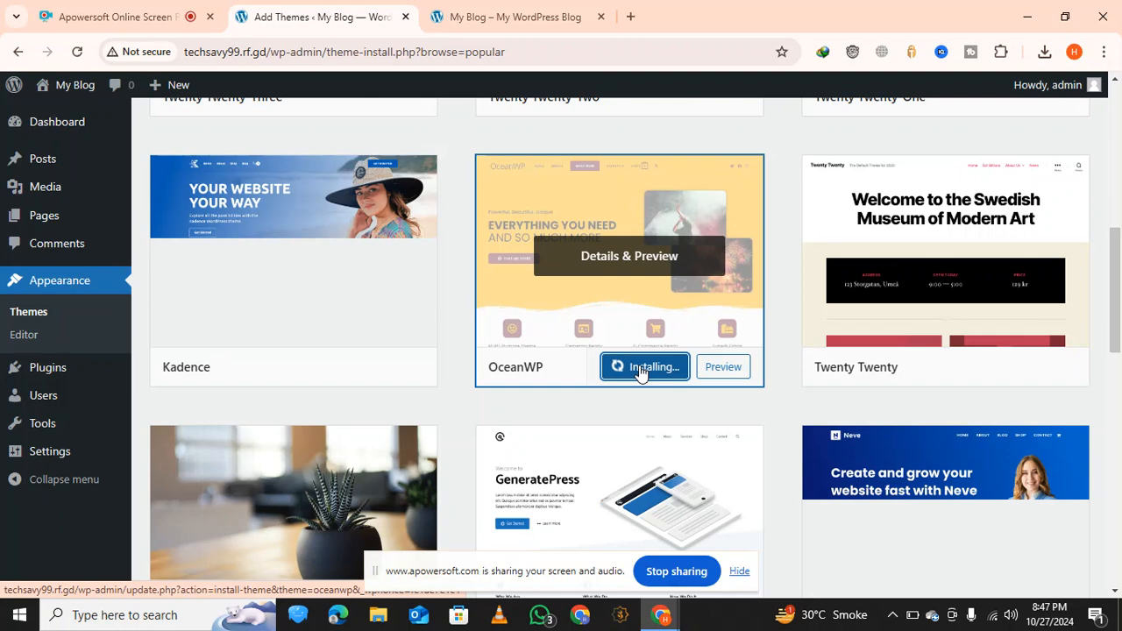
Activate the installed OceanWP theme and look over the Themes page
scroll(641, 373, up, 7)
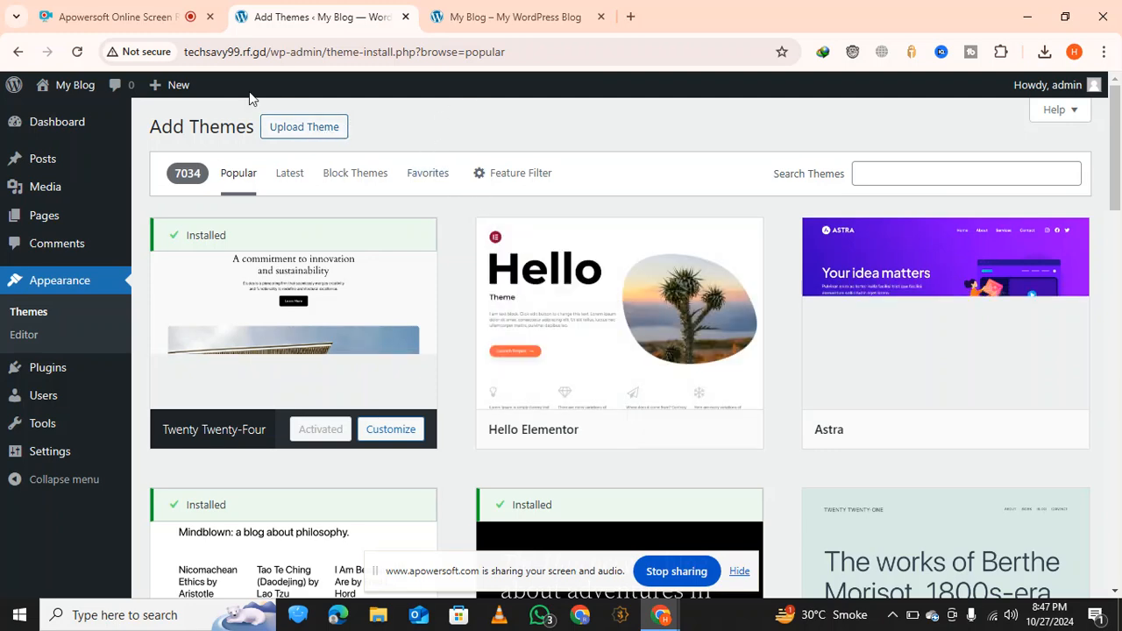
scroll(332, 171, down, 7)
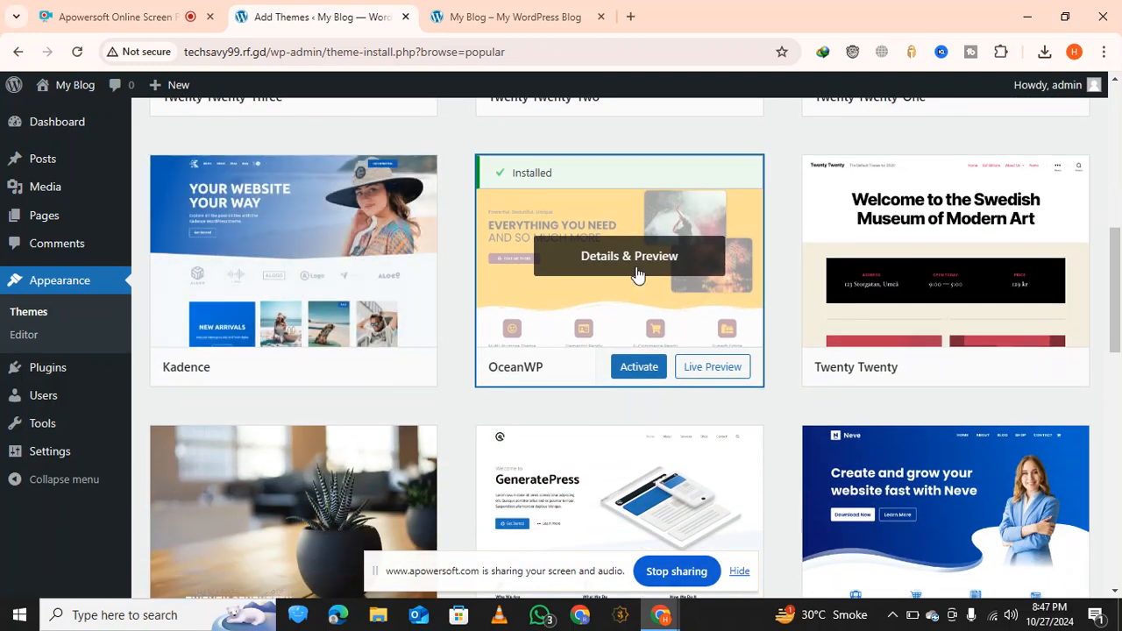
click(644, 365)
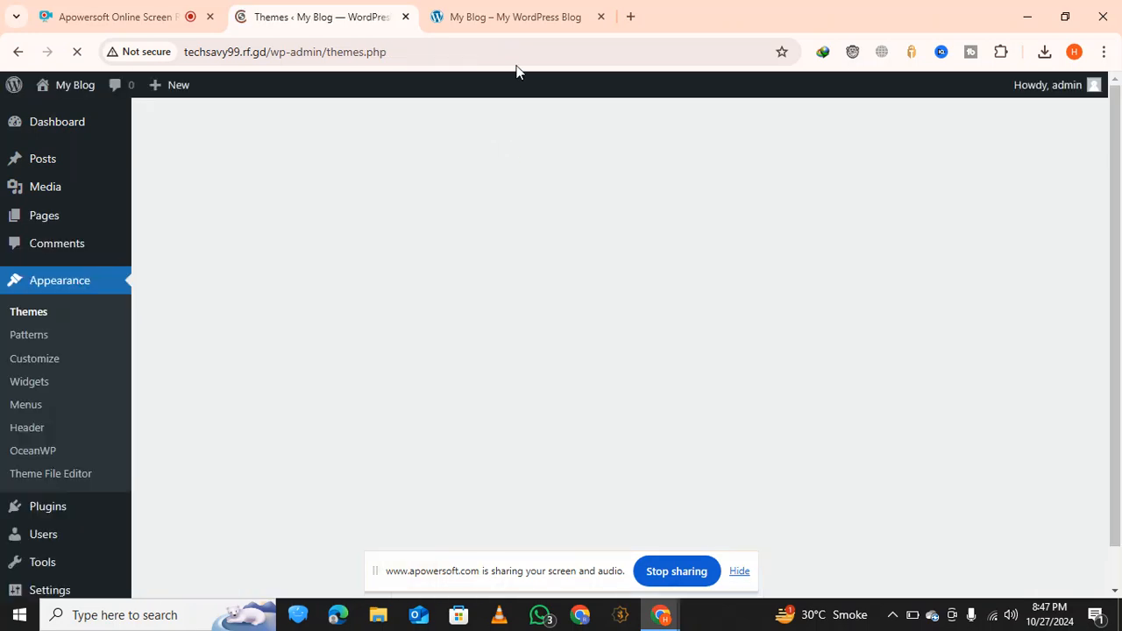
scroll(491, 241, down, 1)
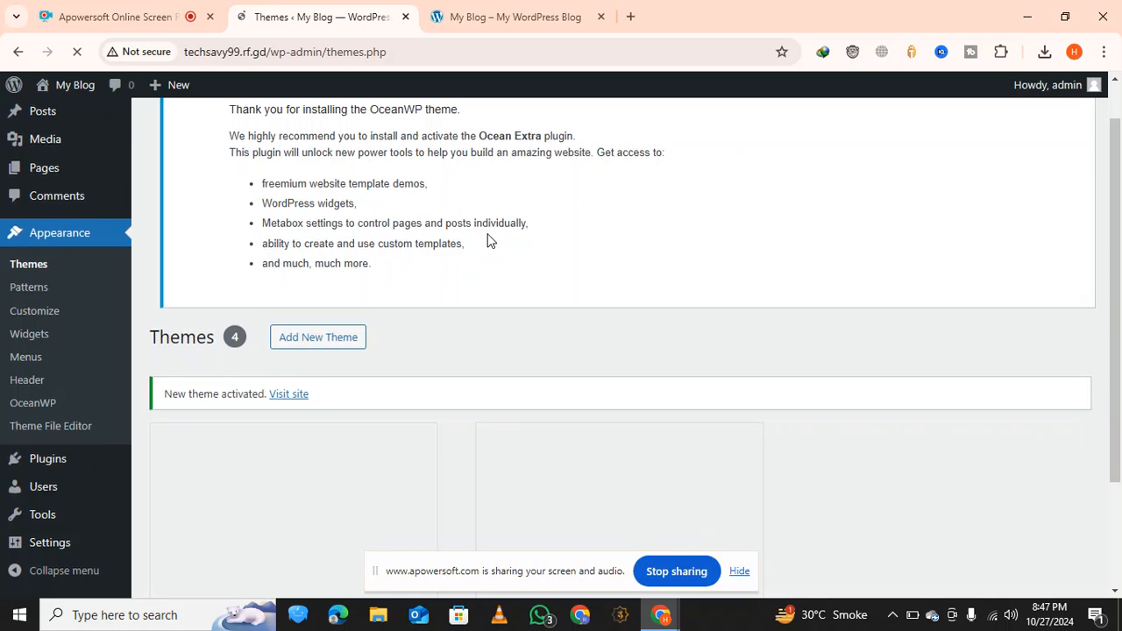
scroll(490, 241, up, 1)
scroll(488, 242, down, 3)
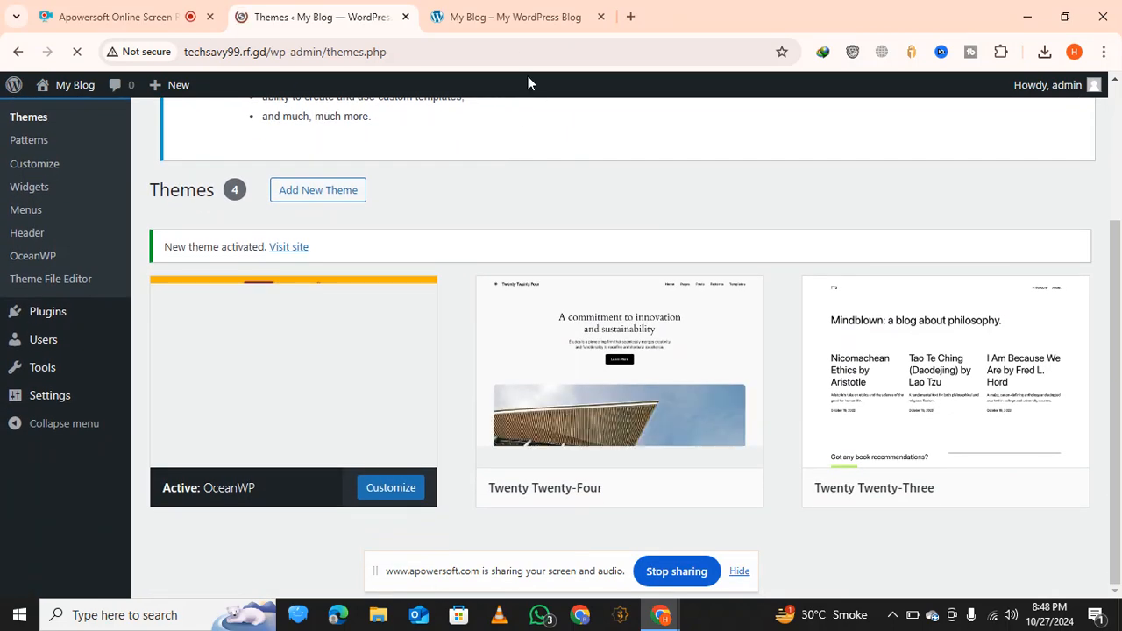
Reload the blog's home page at techsavy99.rf.gd to apply the newly activated theme
click(508, 16)
scroll(205, 245, up, 10)
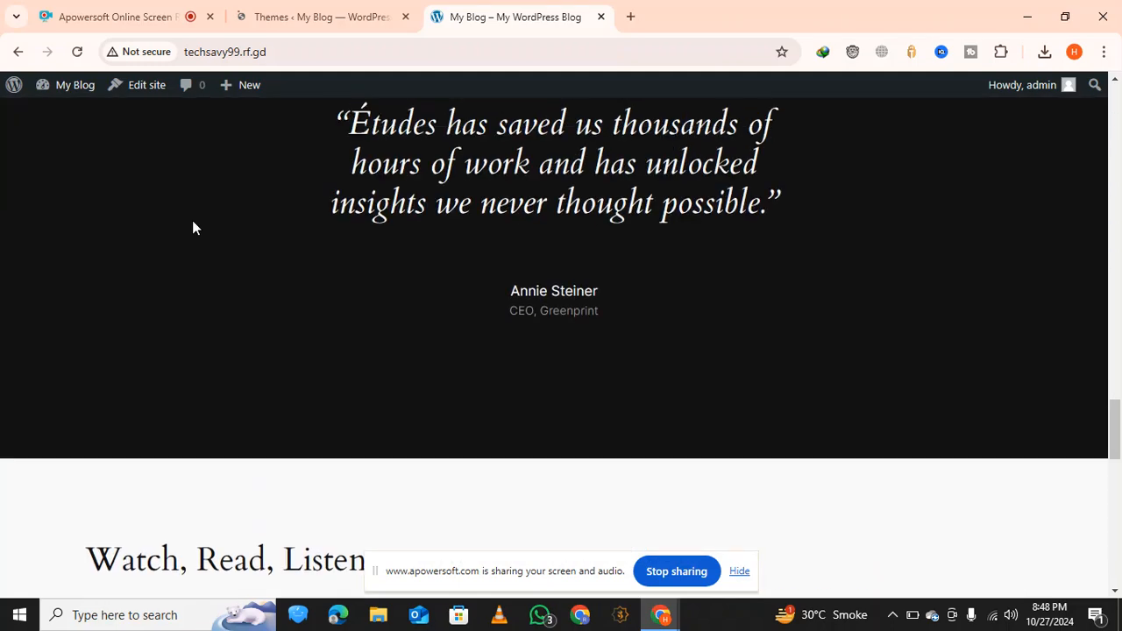
click(80, 50)
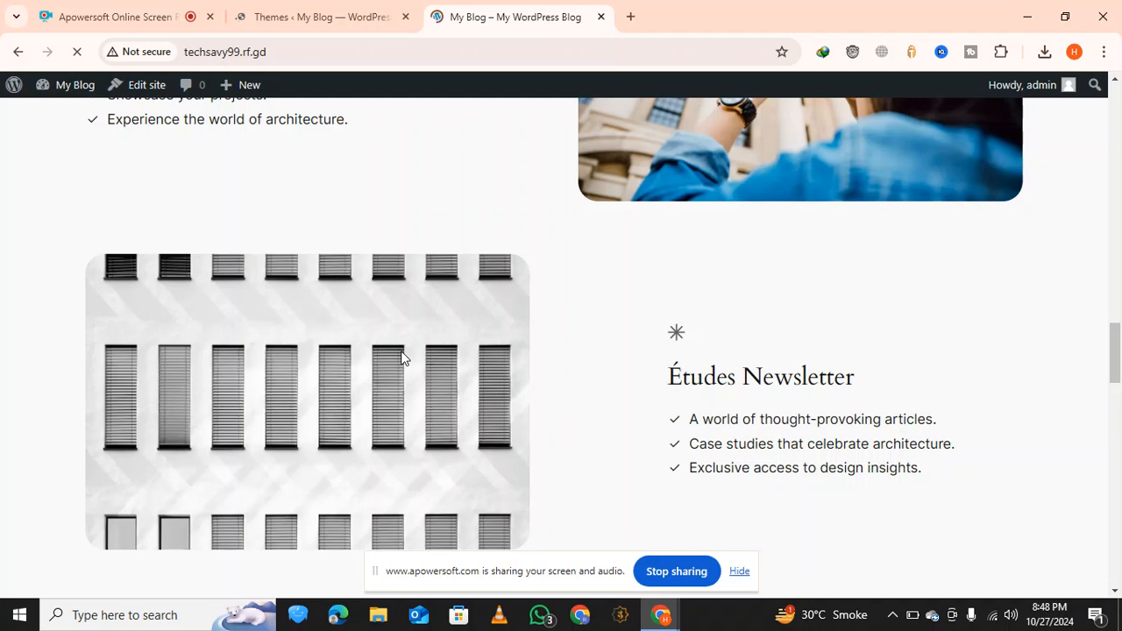
scroll(401, 359, up, 4)
scroll(400, 359, up, 6)
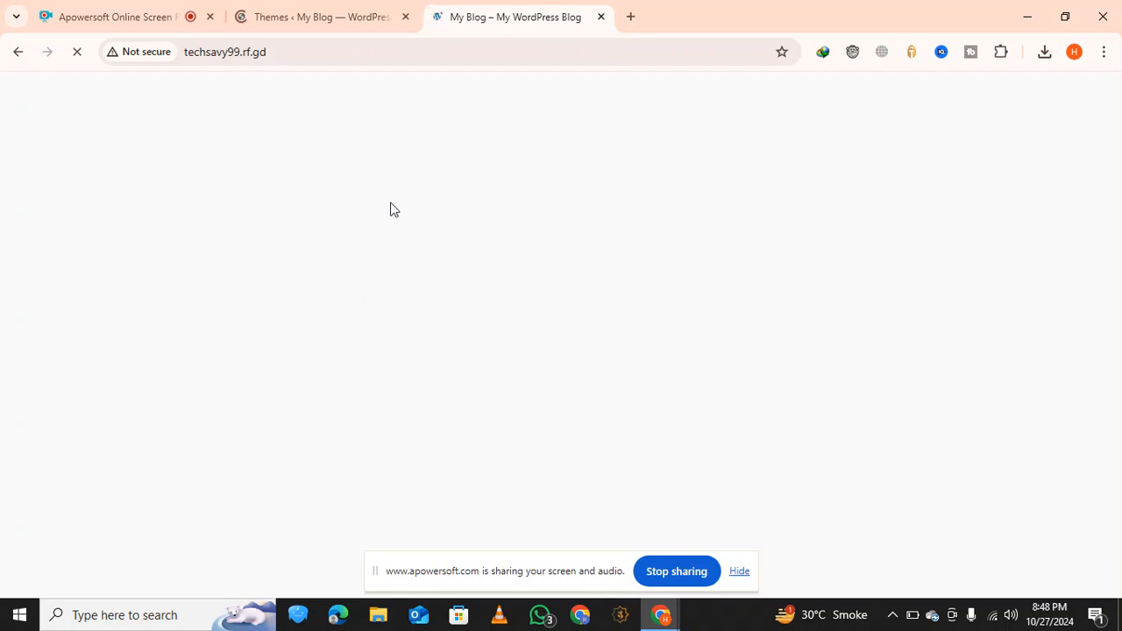
Look through the installed themes in the WordPress admin while the blog reloads
click(325, 12)
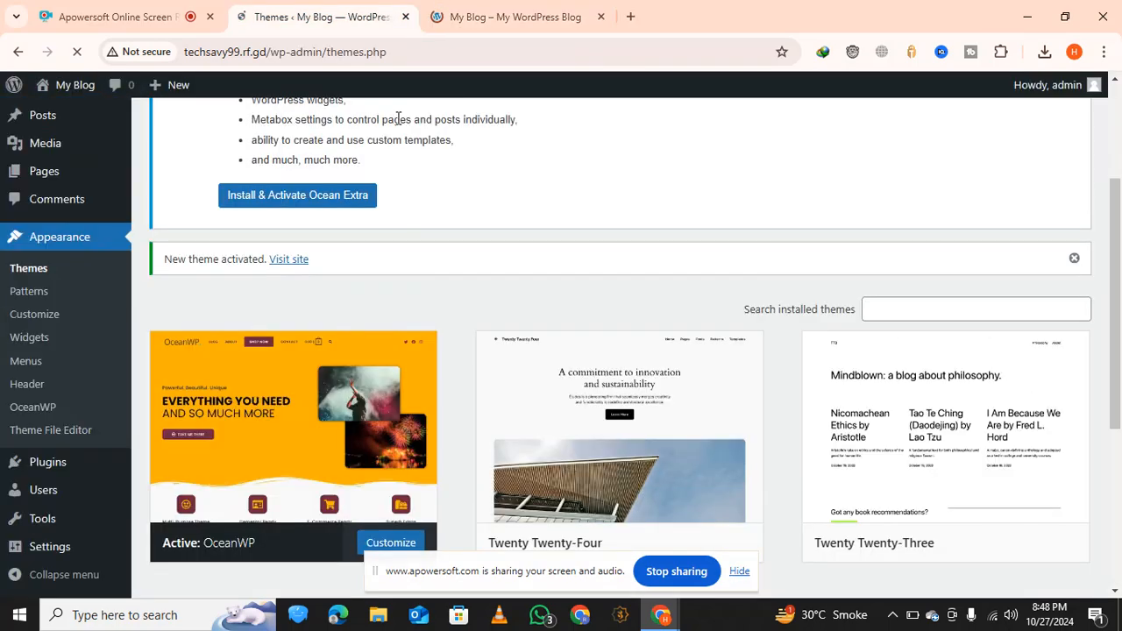
scroll(495, 260, down, 4)
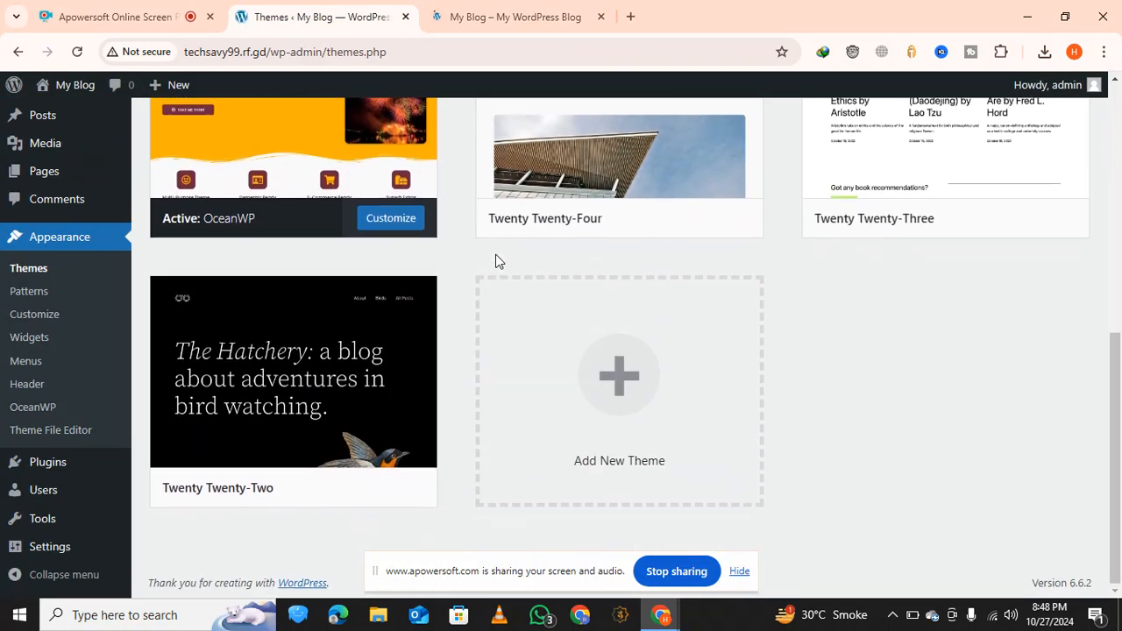
scroll(497, 261, up, 1)
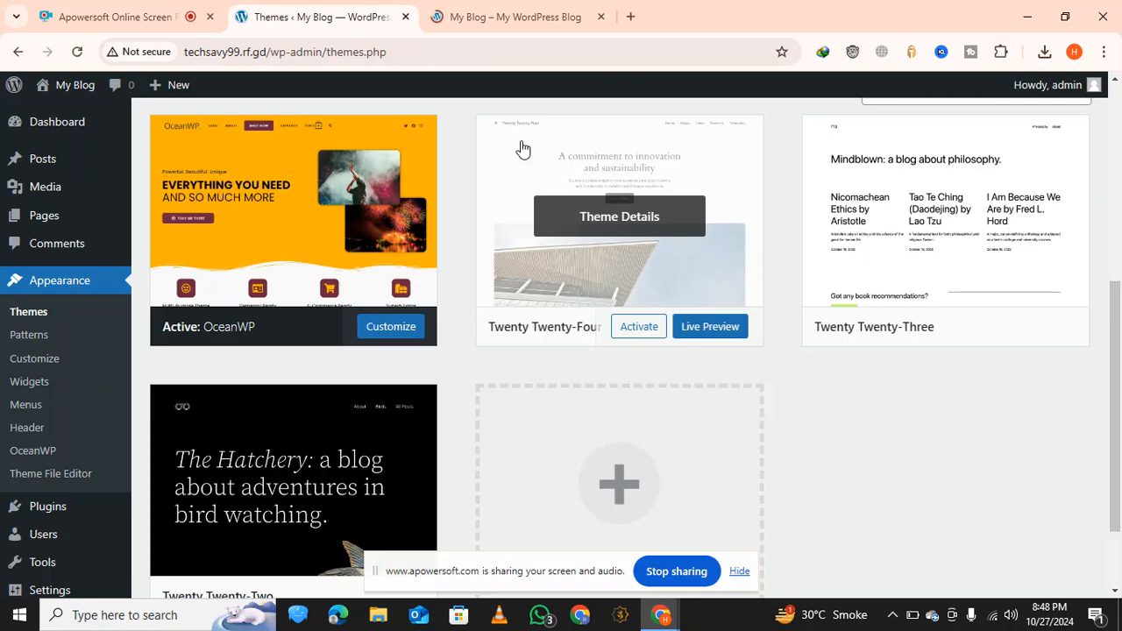
Return to the blog's home page and examine its layout under the OceanWP theme
key(ctrl+Tab)
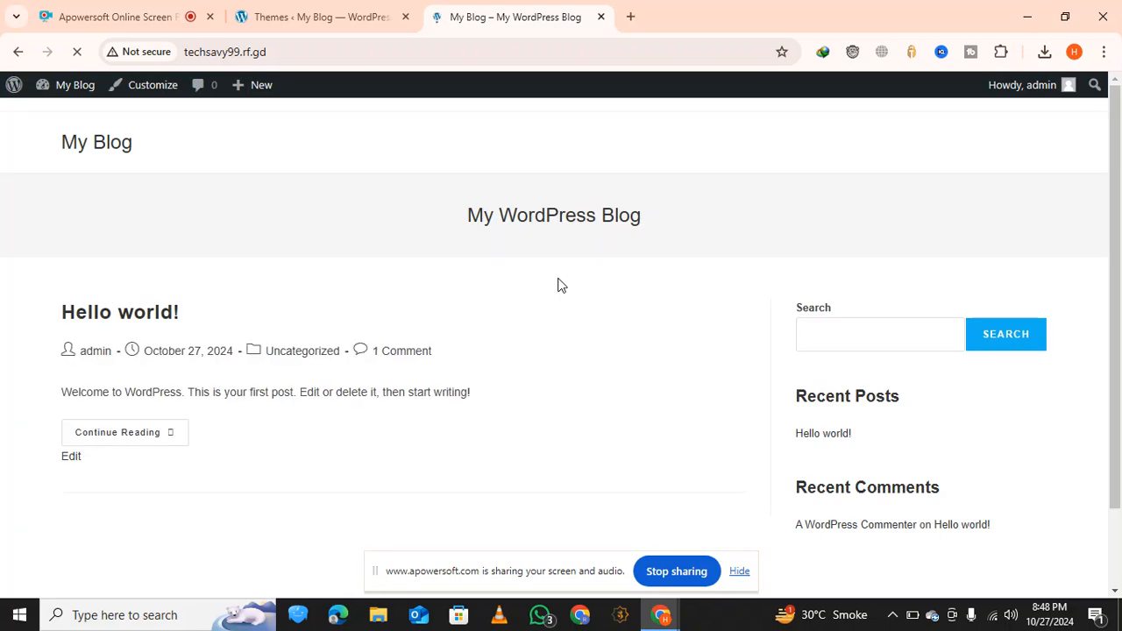
scroll(561, 286, down, 2)
scroll(561, 285, up, 2)
scroll(561, 286, down, 1)
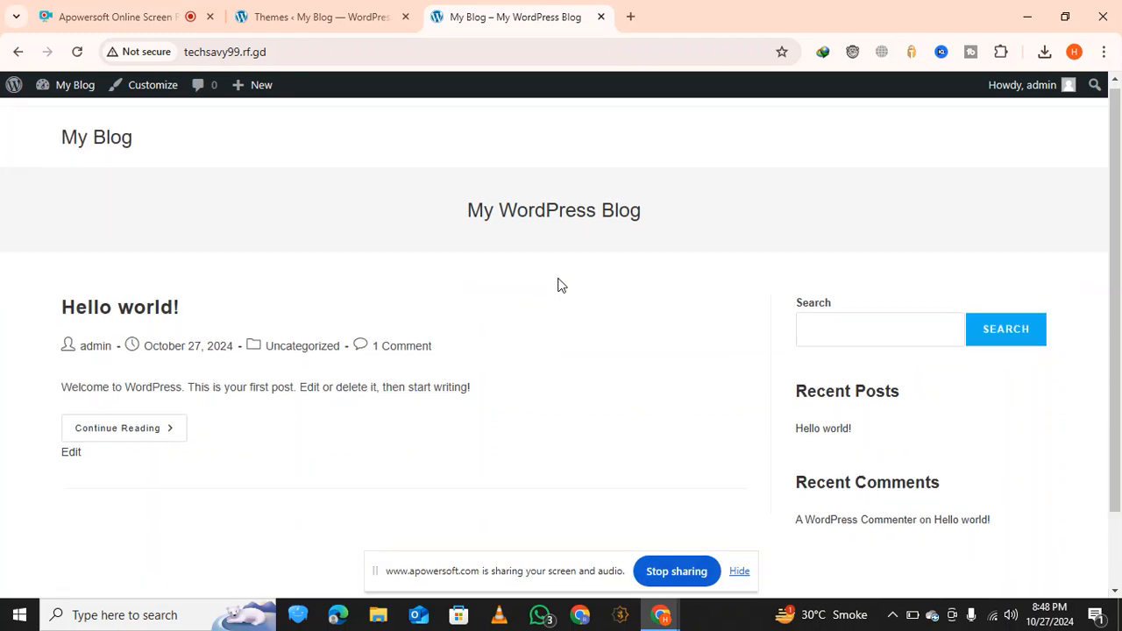
scroll(561, 286, down, 1)
scroll(561, 285, up, 1)
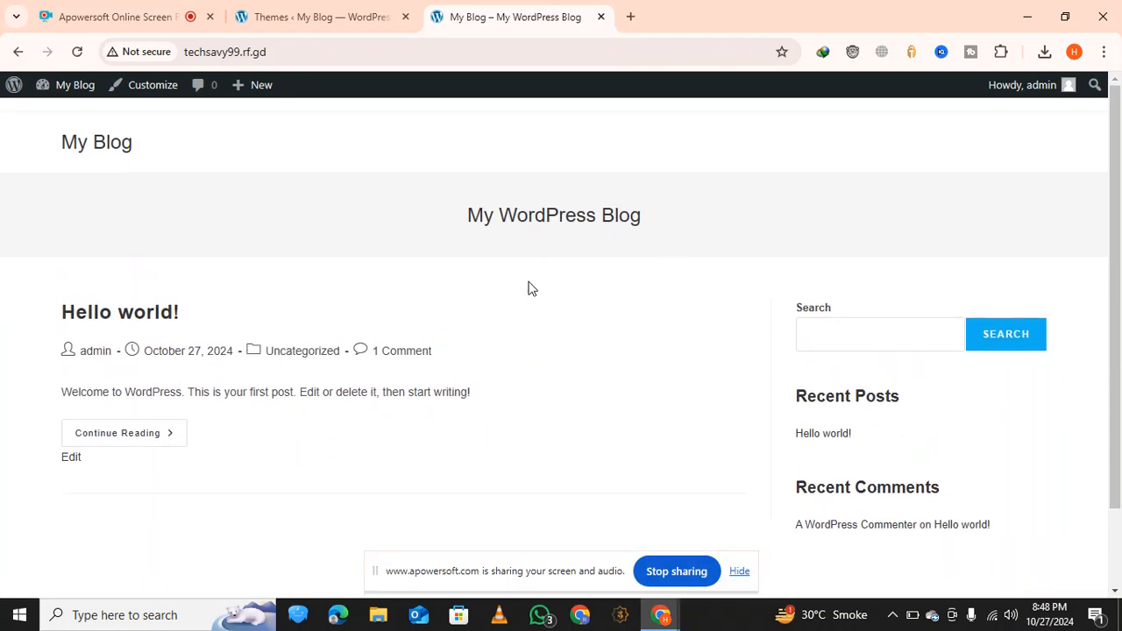
Compare the OceanWP thumbnail on the Themes page with the live blog's home page
click(376, 35)
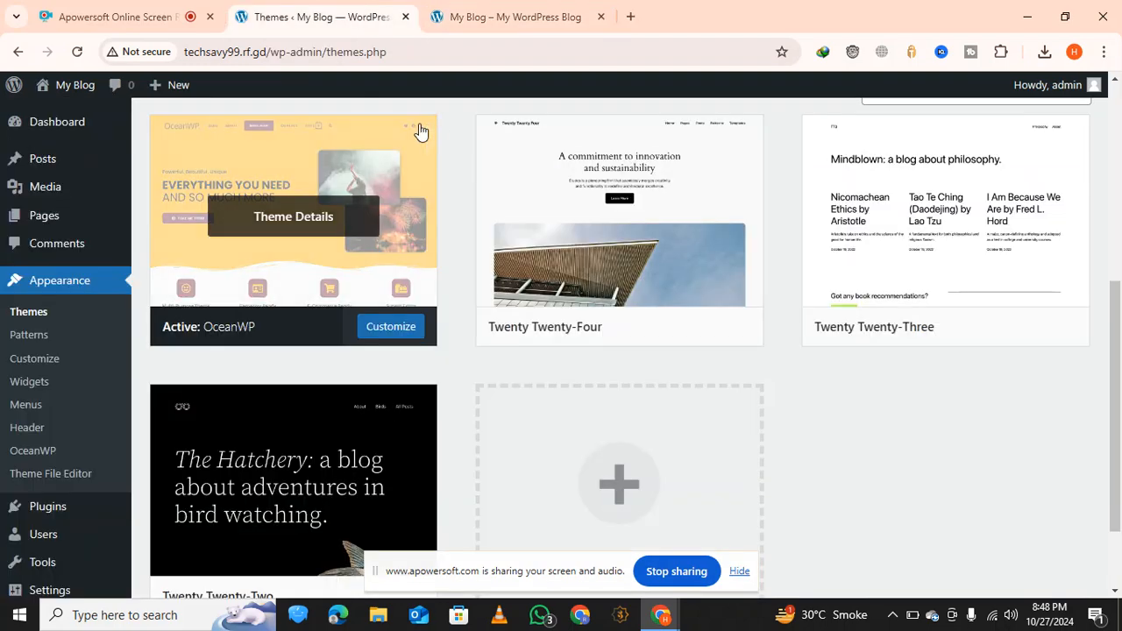
click(515, 17)
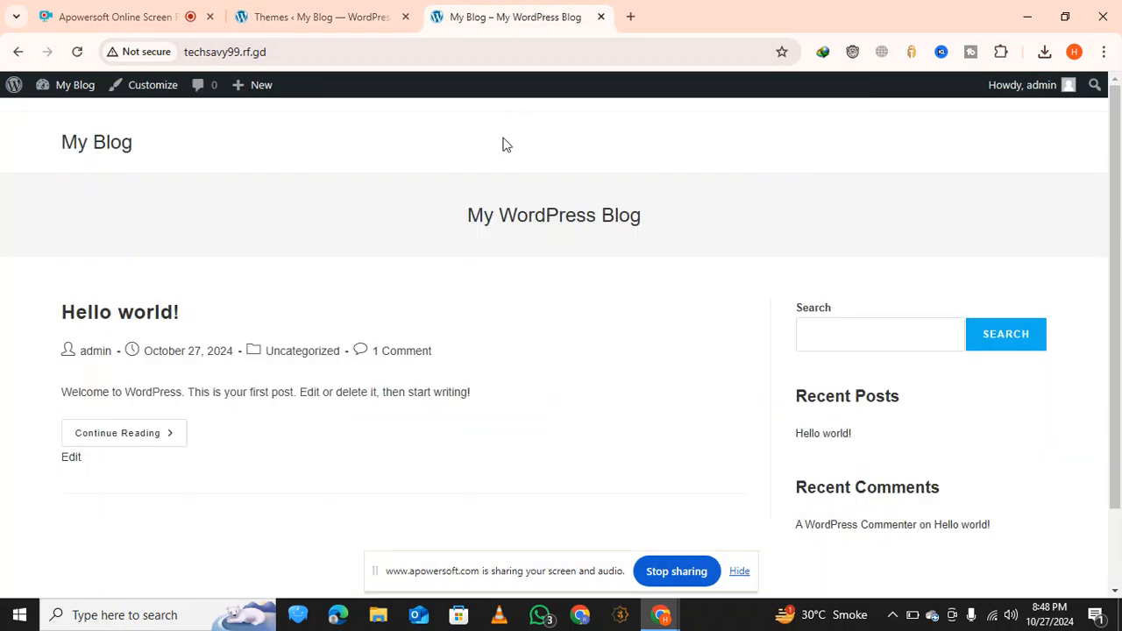
click(368, 16)
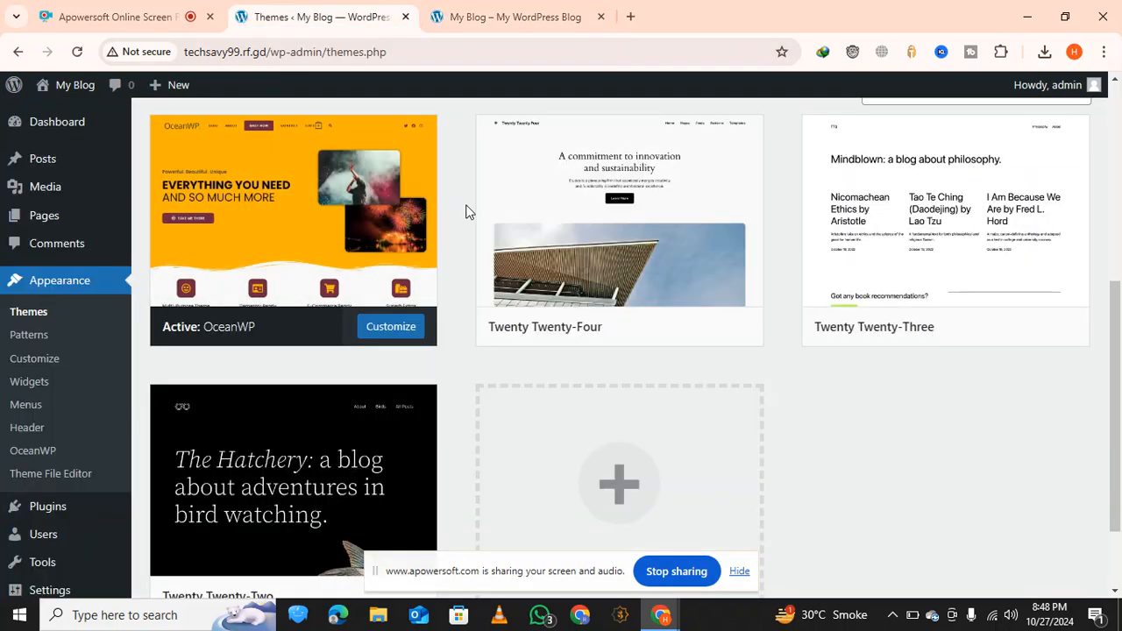
mouse_move(357, 187)
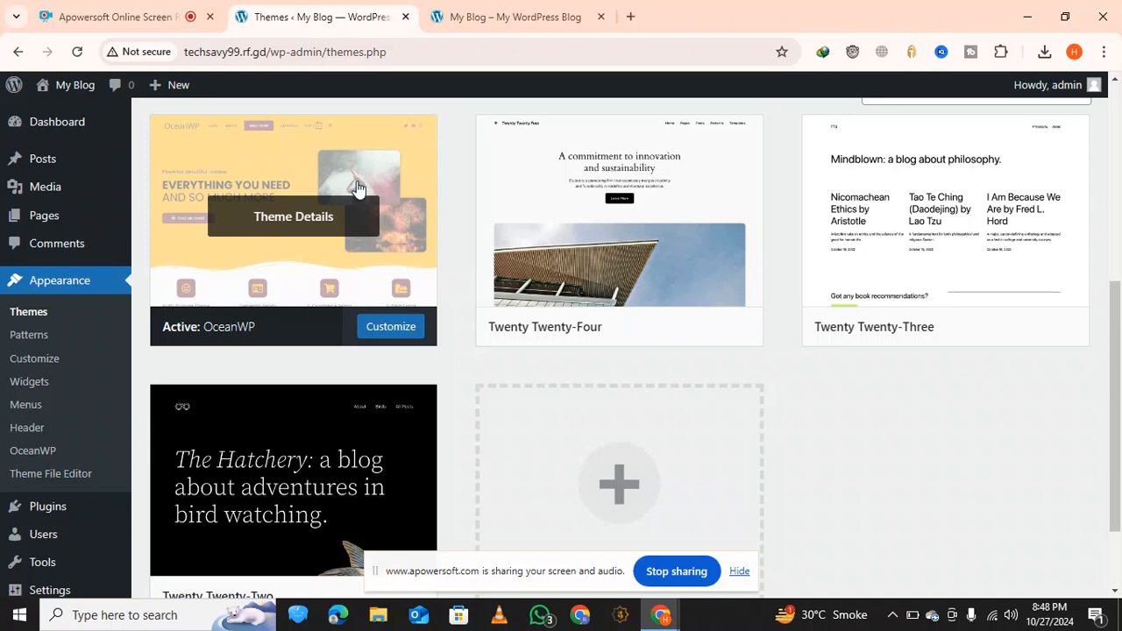
click(540, 14)
scroll(465, 212, down, 1)
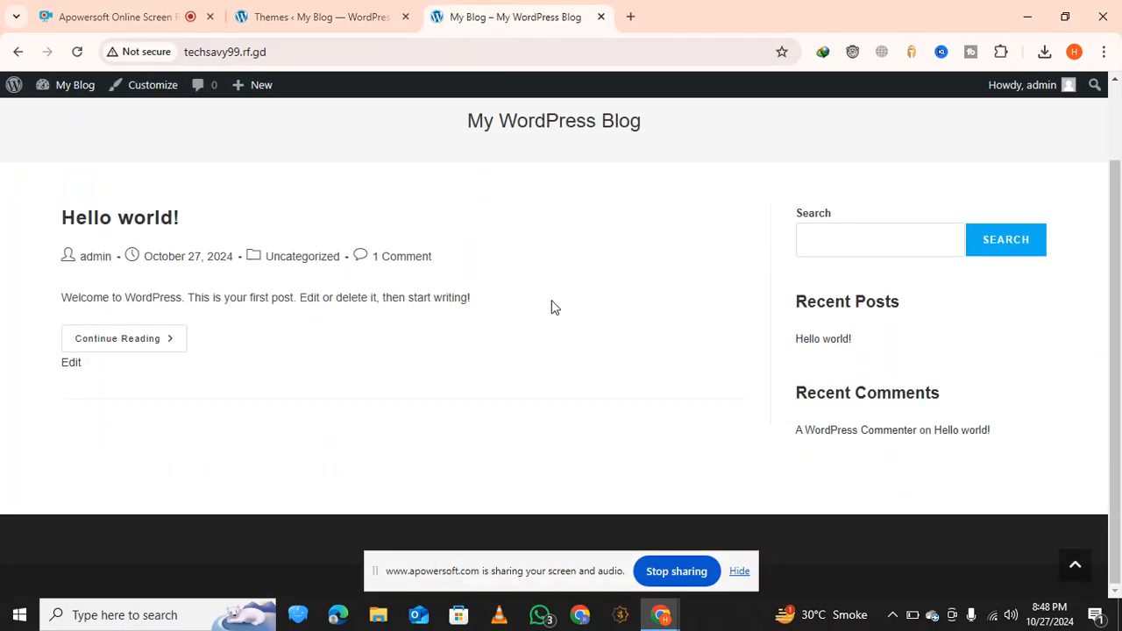
scroll(553, 307, up, 1)
scroll(602, 313, down, 1)
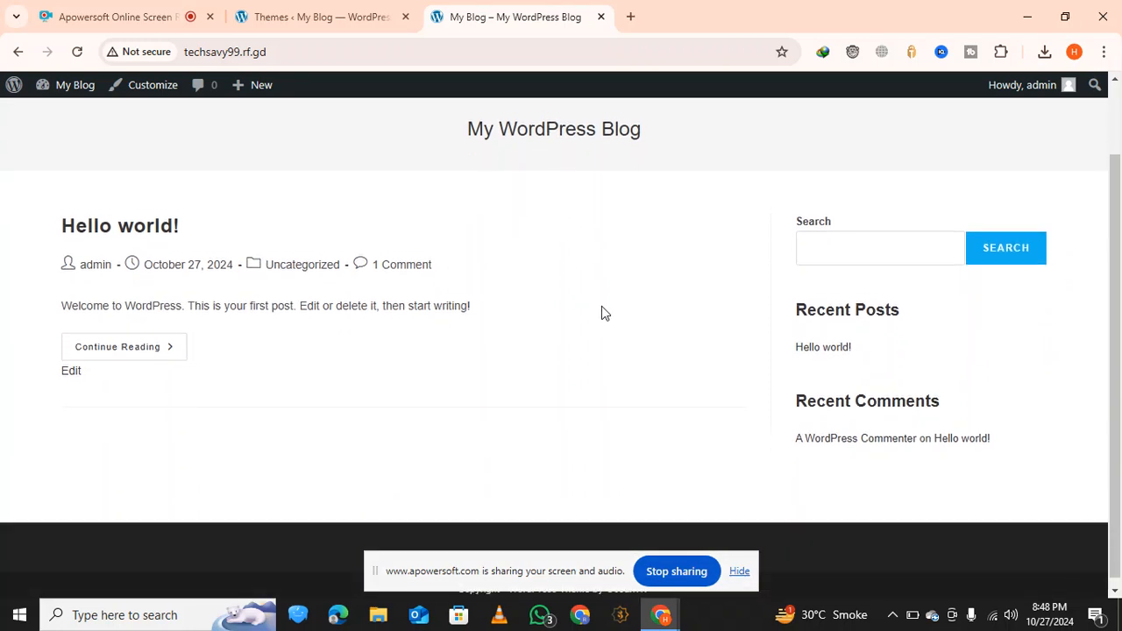
scroll(602, 313, up, 1)
click(384, 7)
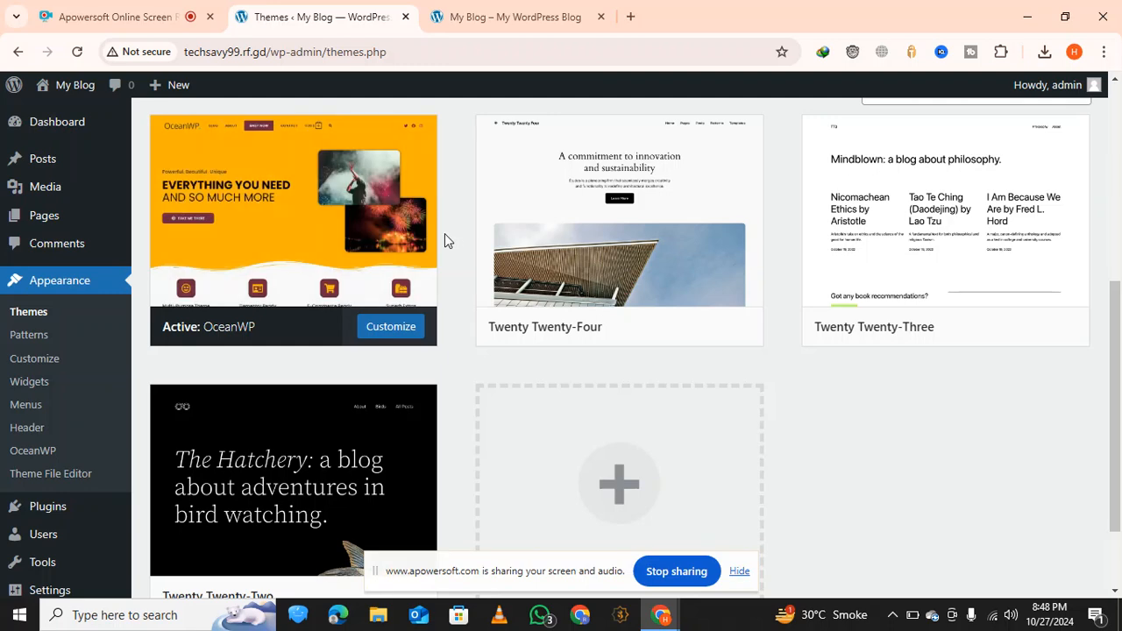
mouse_move(483, 177)
click(522, 15)
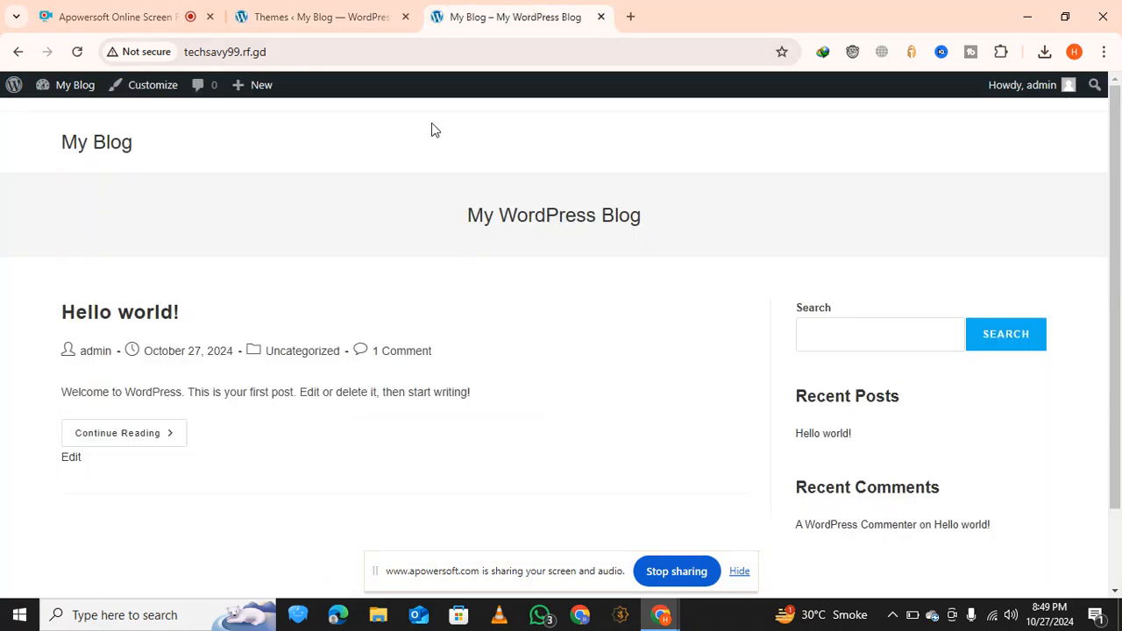
click(385, 22)
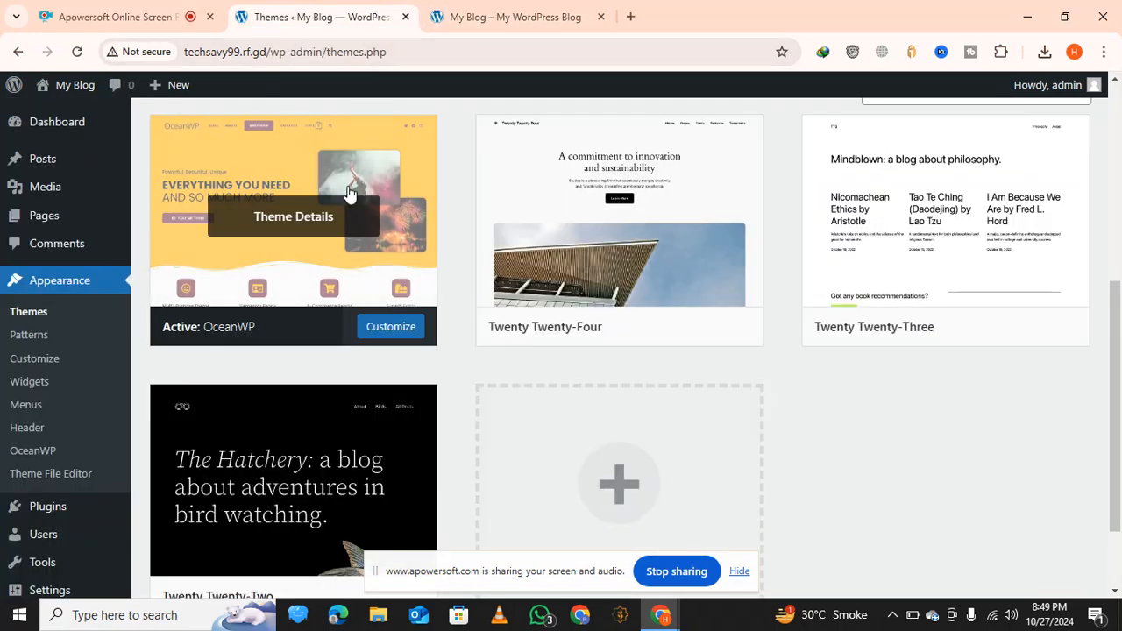